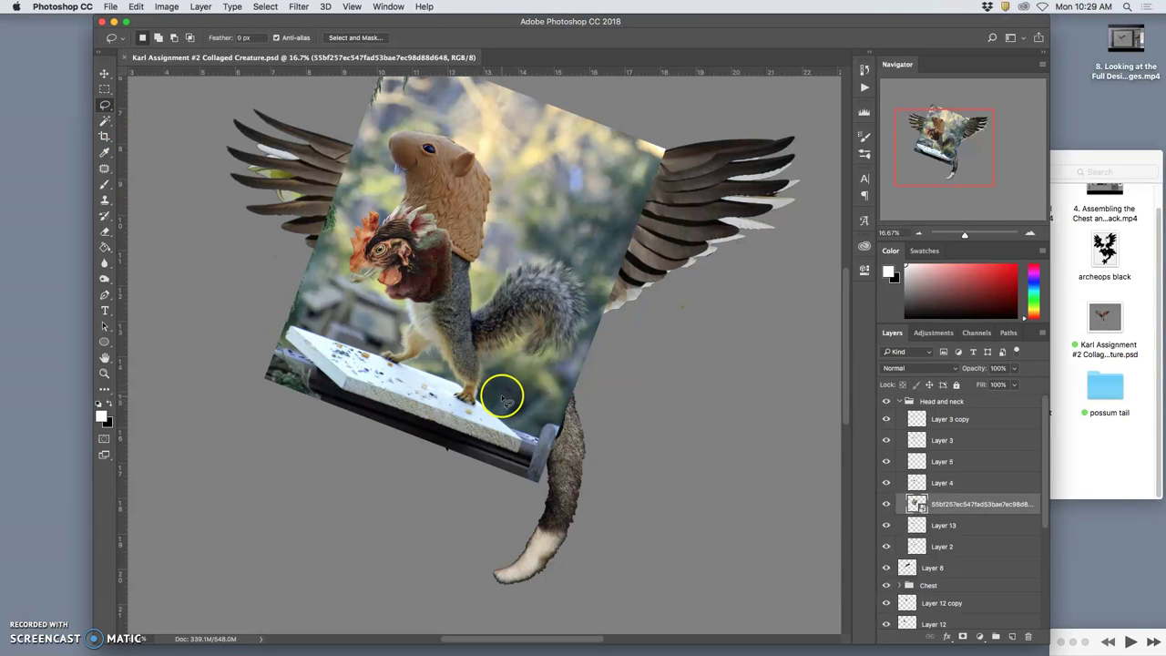
# Hide the squirrel photo layer and toggle Layer 3 copy off and on to check its contents.
pyautogui.click(886, 503)
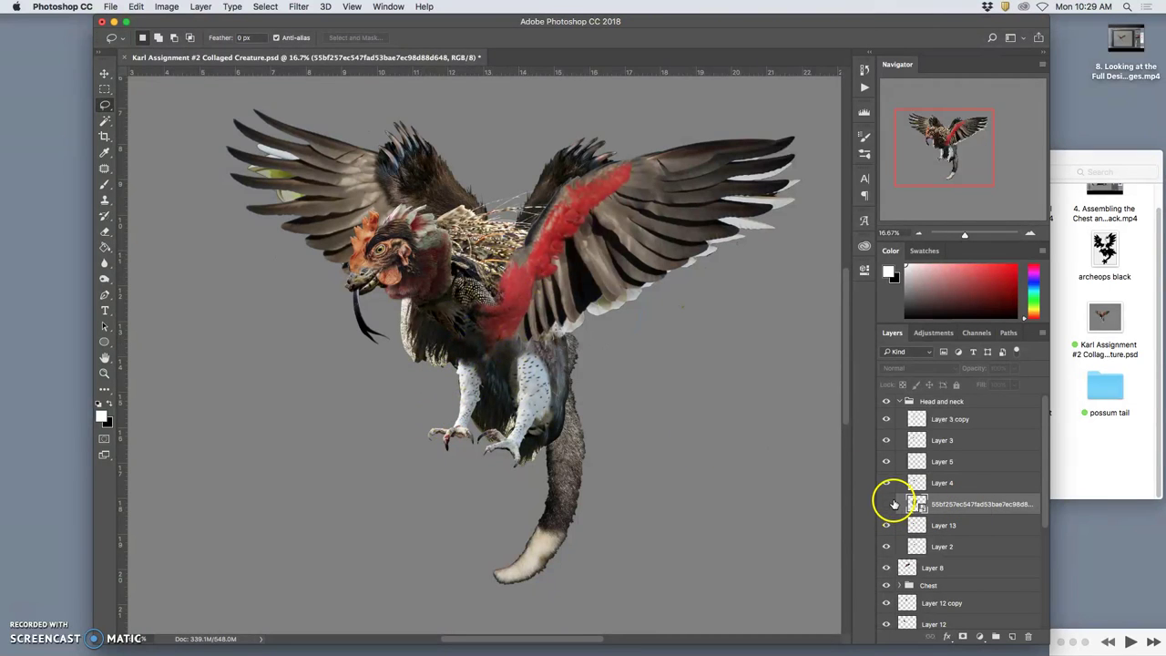
pyautogui.click(887, 504)
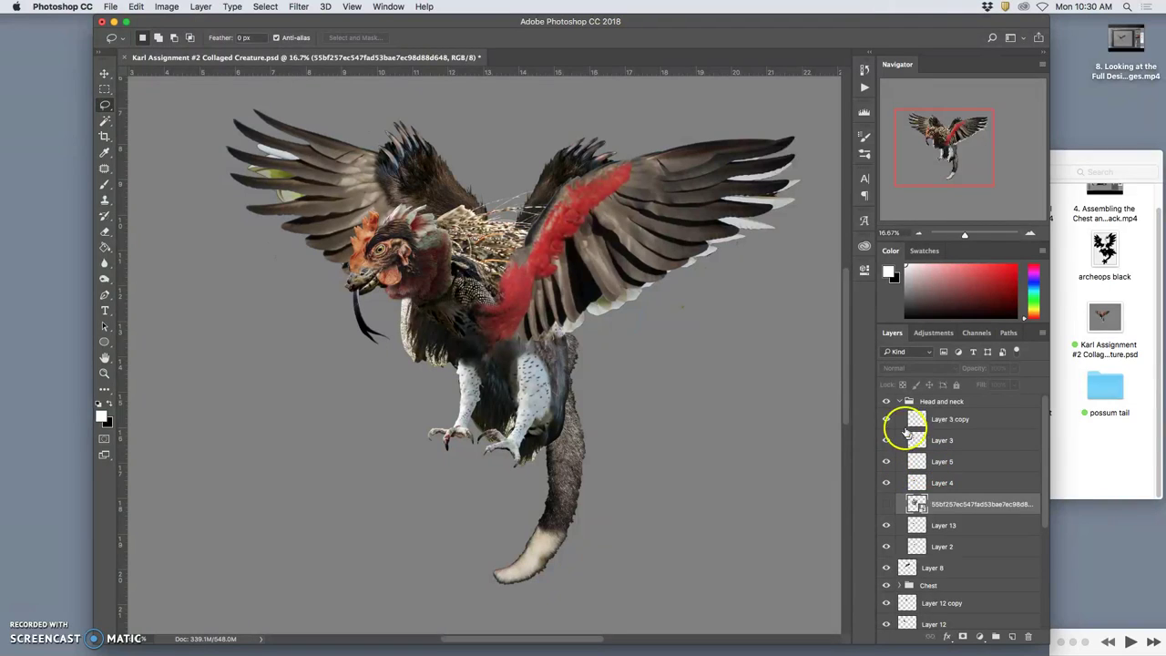
pyautogui.click(886, 419)
pyautogui.click(886, 419)
pyautogui.scroll(-1, 926, 572)
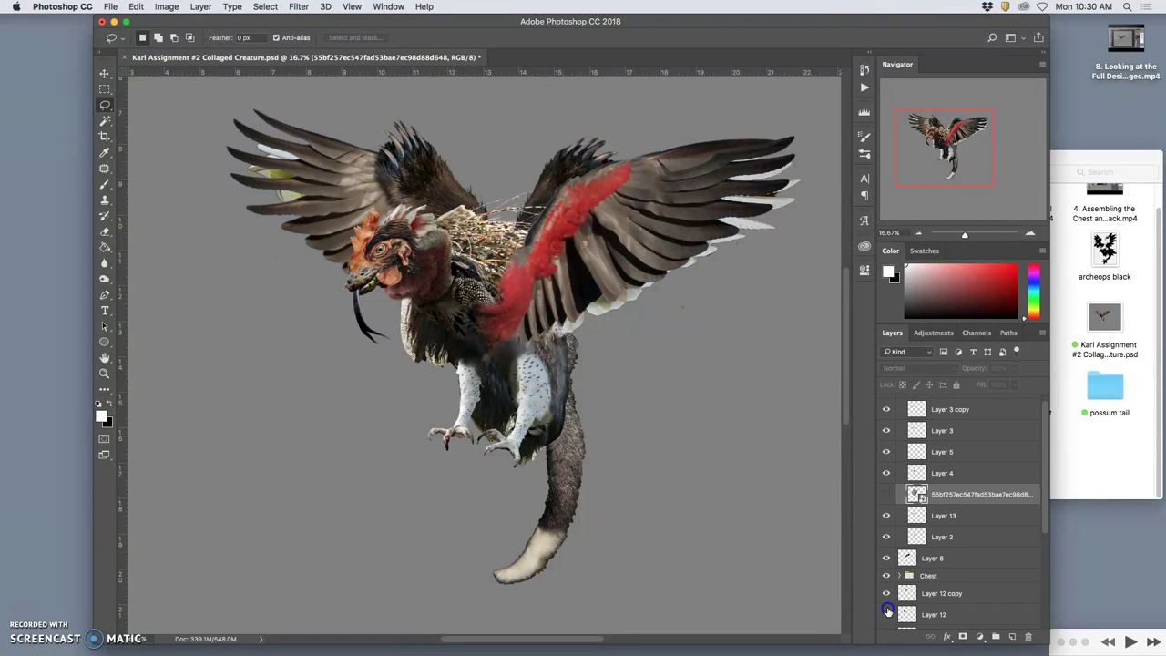
# Identify Layer 12 and Layer 12 copy by toggling their visibility, and move Layer 12 copy directly above the Chest group.
pyautogui.click(886, 613)
pyautogui.click(886, 611)
pyautogui.click(886, 591)
pyautogui.click(886, 591)
pyautogui.click(921, 592)
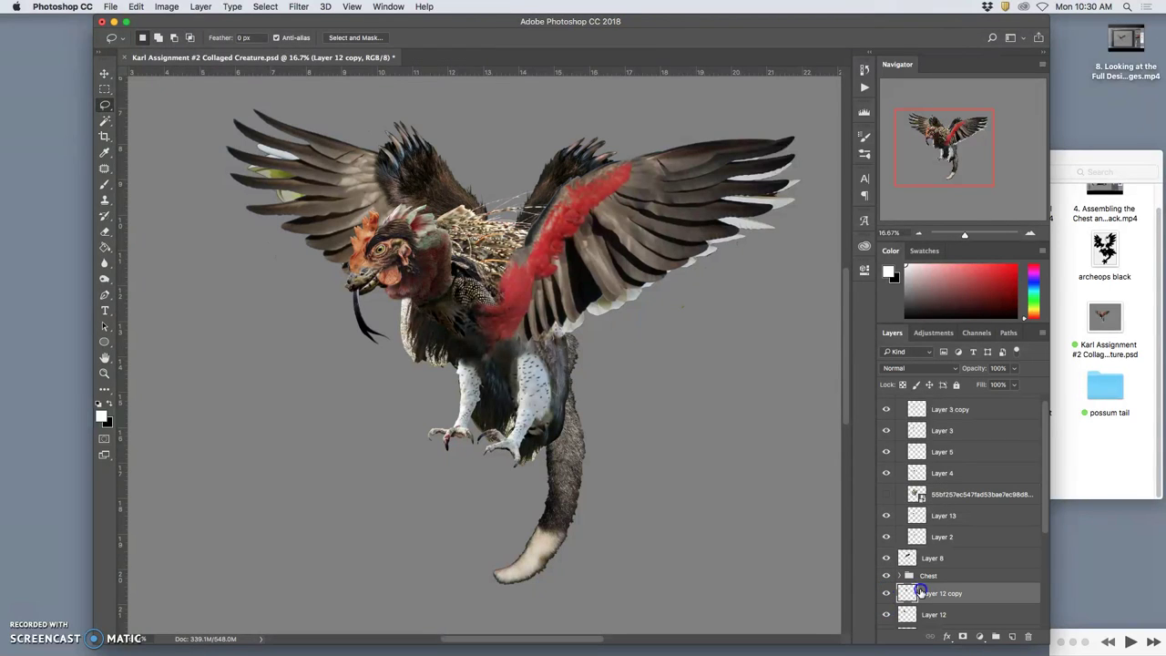
pyautogui.press('super+bracketright')
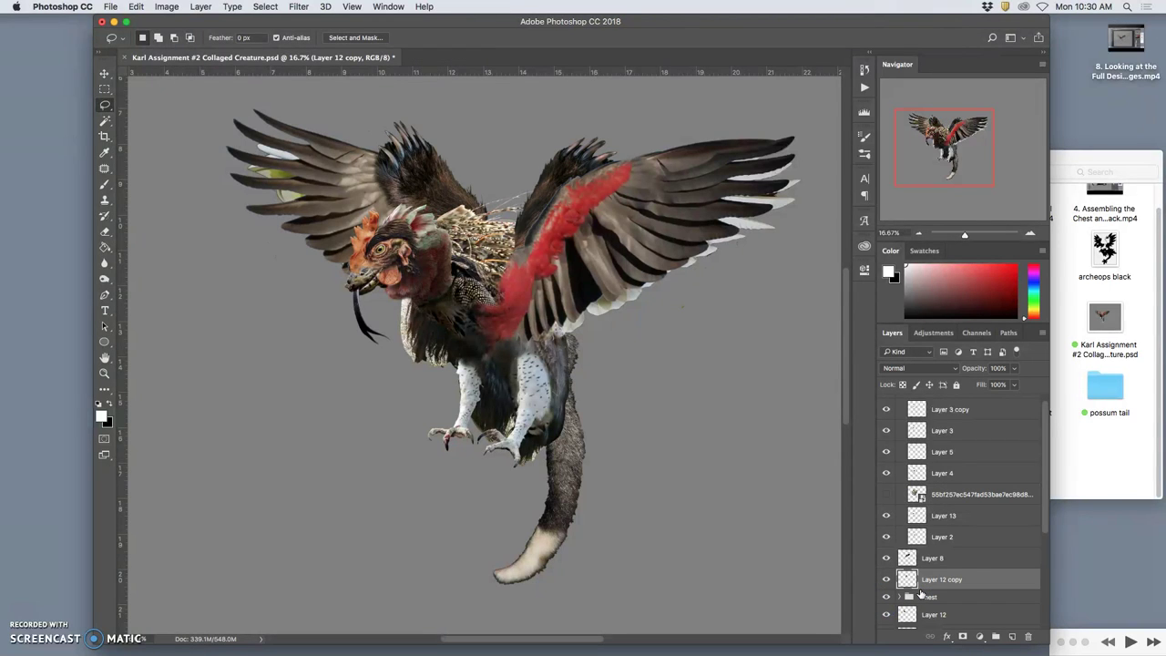
pyautogui.press('super+bracketright')
pyautogui.press('super+bracketleft')
pyautogui.scroll(1, 968, 554)
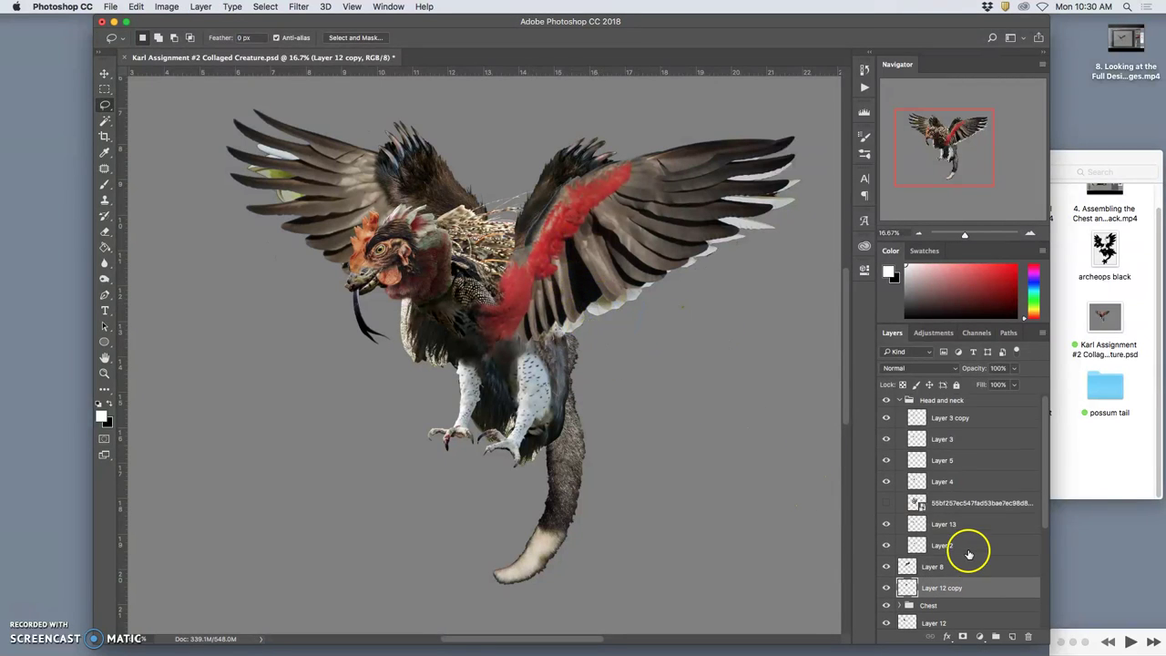
# Show the squirrel photo layer again and lasso a freehand selection around the squirrel's legs and lower body.
pyautogui.click(886, 504)
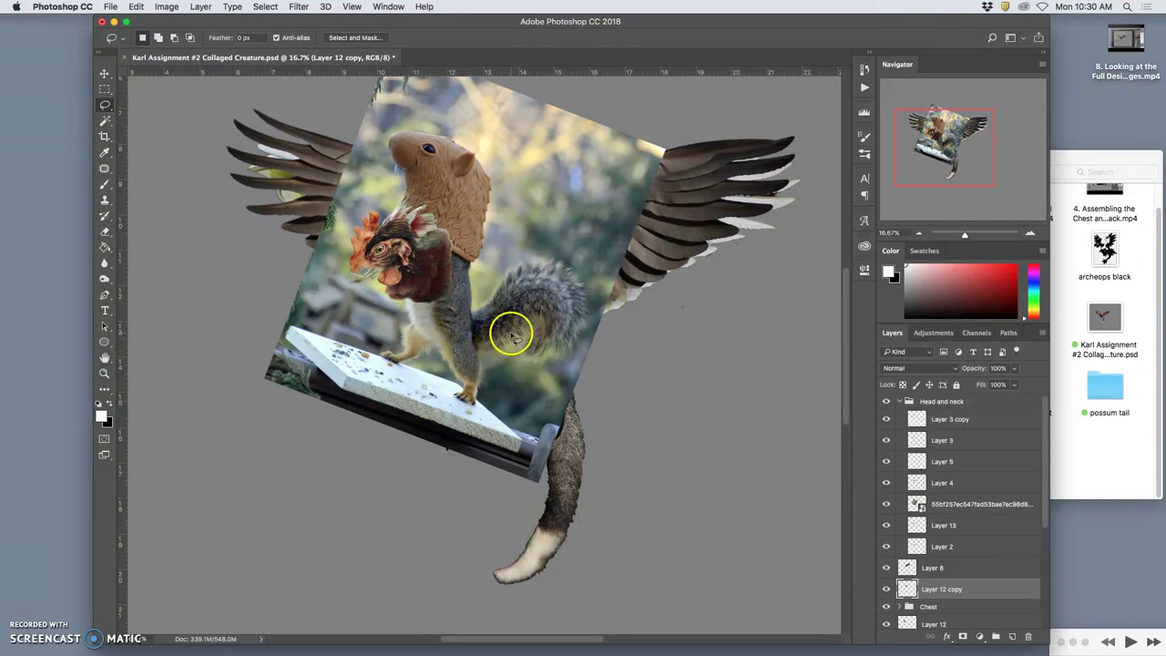
pyautogui.moveTo(480, 315)
pyautogui.mouseDown()
pyautogui.moveTo(439, 302)
pyautogui.moveTo(399, 320)
pyautogui.mouseUp()
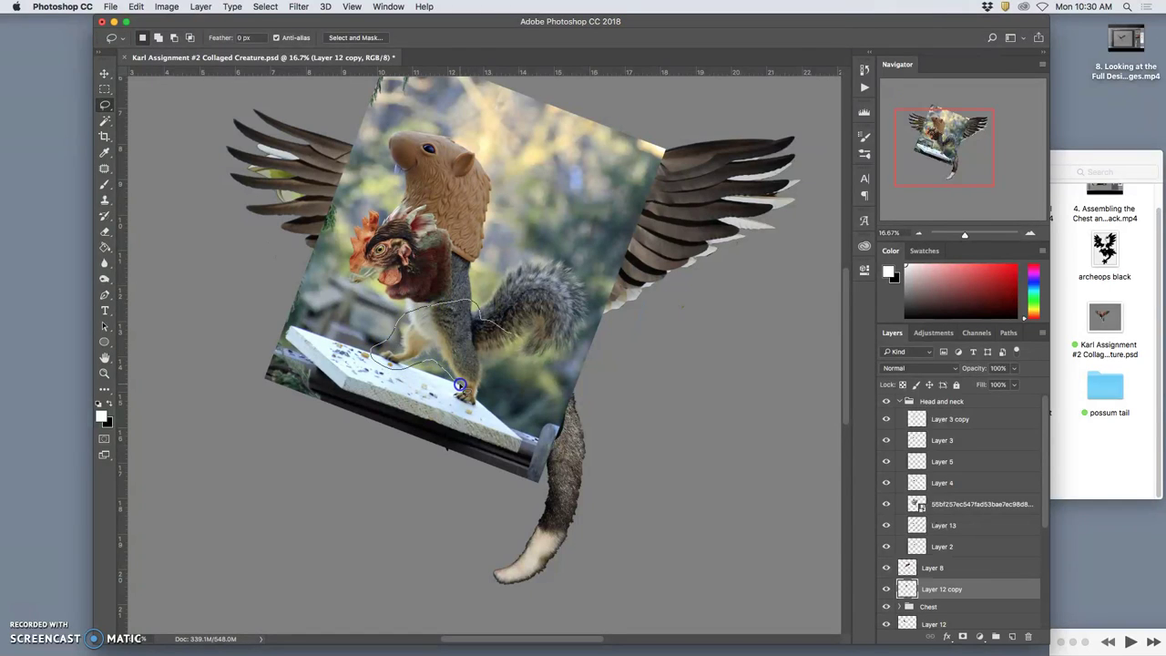
pyautogui.moveTo(490, 388); pyautogui.dragTo(515, 337)
pyautogui.press('super+j')
pyautogui.click(704, 460)
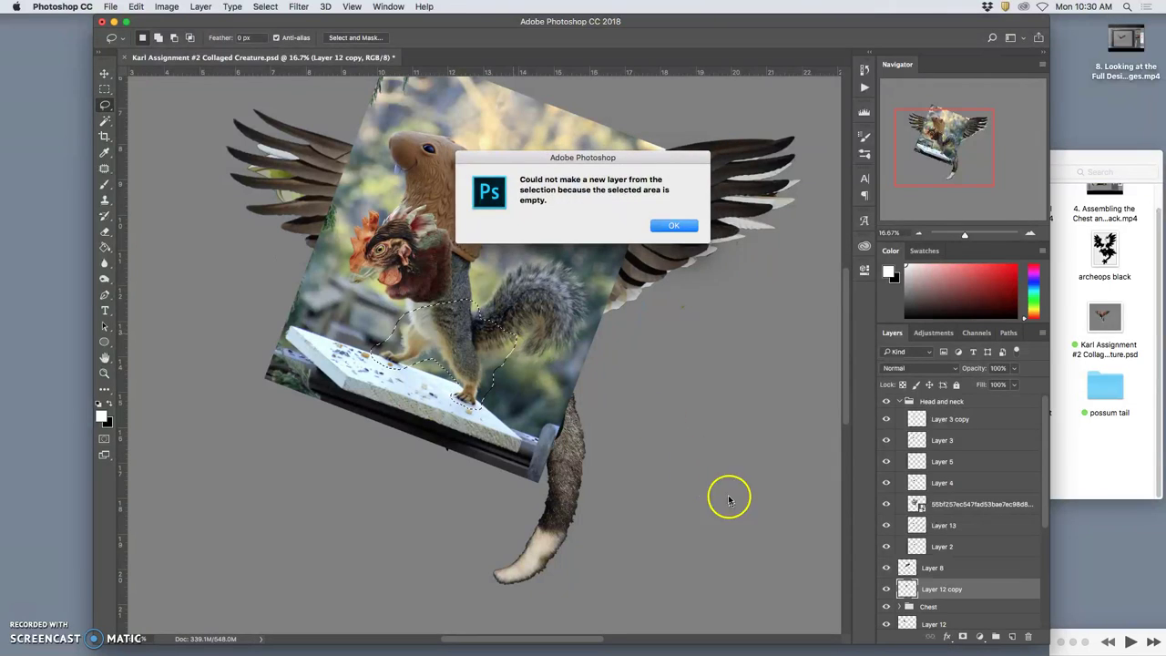
pyautogui.click(675, 228)
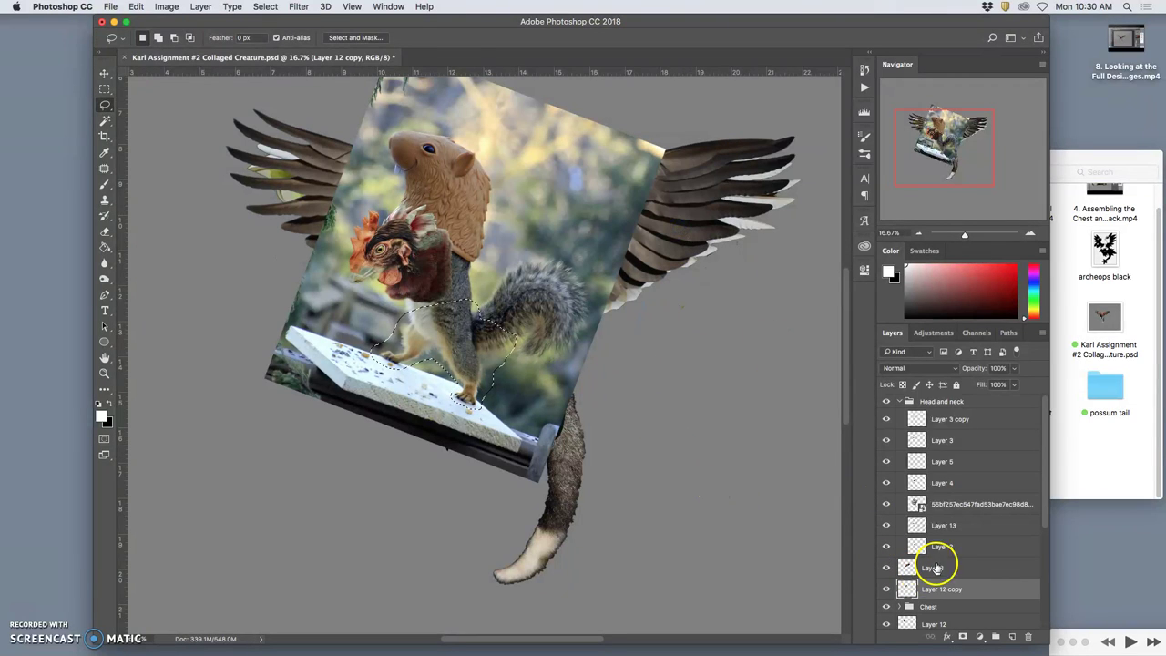
# Copy the selected squirrel legs from the squirrel photo layer to a new layer.
pyautogui.click(944, 506)
pyautogui.press('i')
pyautogui.press('super+k')
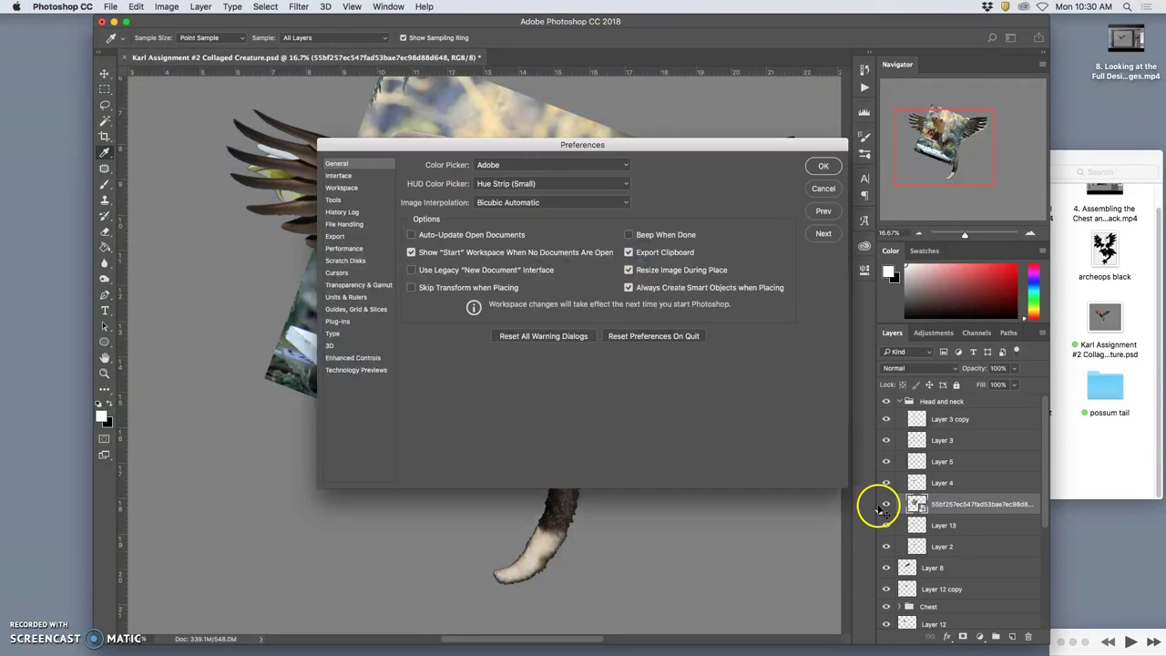
pyautogui.click(824, 188)
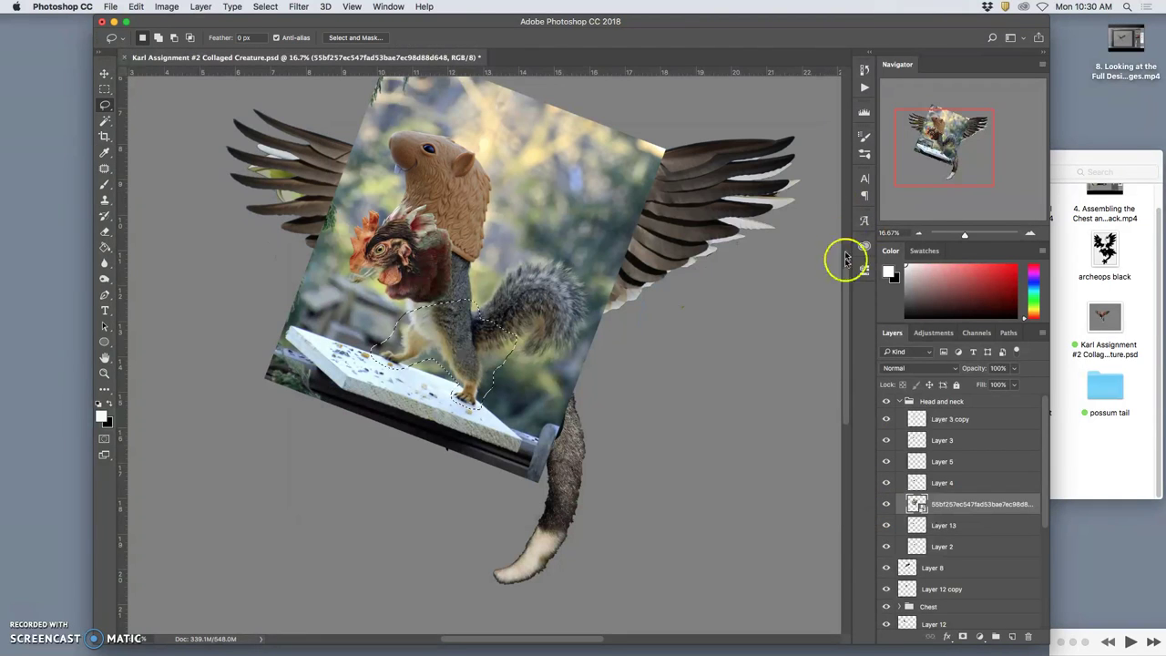
pyautogui.press('super+j')
# Delete the original squirrel photo layer, keeping only the copied legs.
pyautogui.click(903, 527)
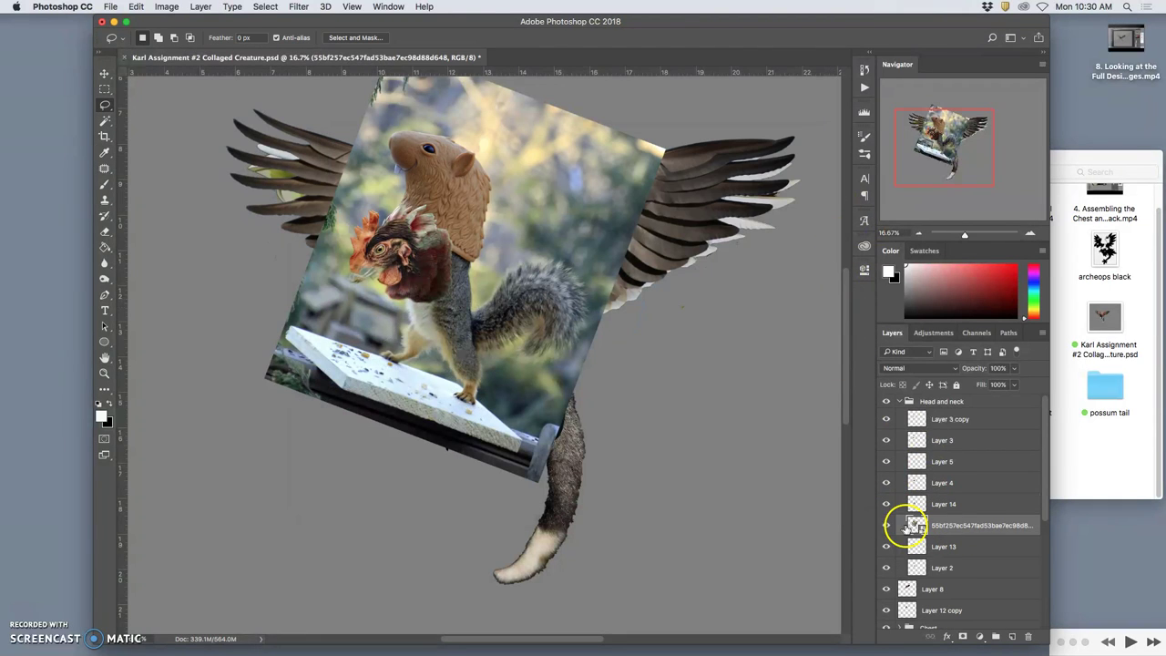
pyautogui.click(888, 526)
pyautogui.click(937, 525)
pyautogui.press('BackSpace')
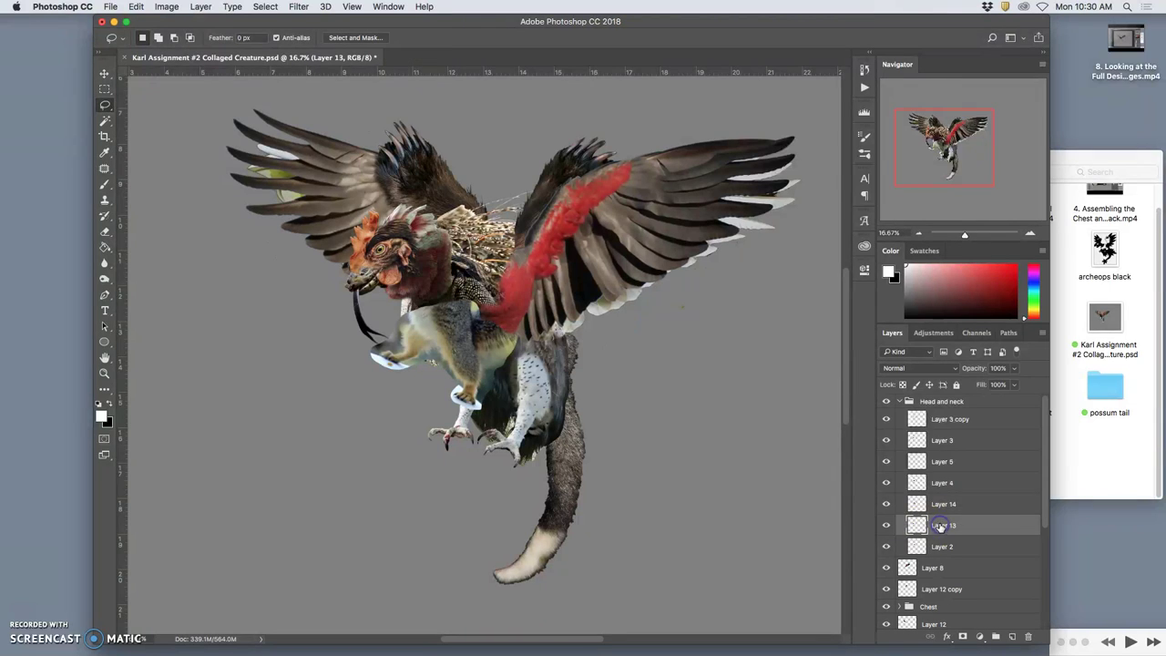
# Free-transform the copied squirrel legs on Layer 14, moving them down over the bird's legs and stretching them wider.
pyautogui.click(934, 505)
pyautogui.press('super+t')
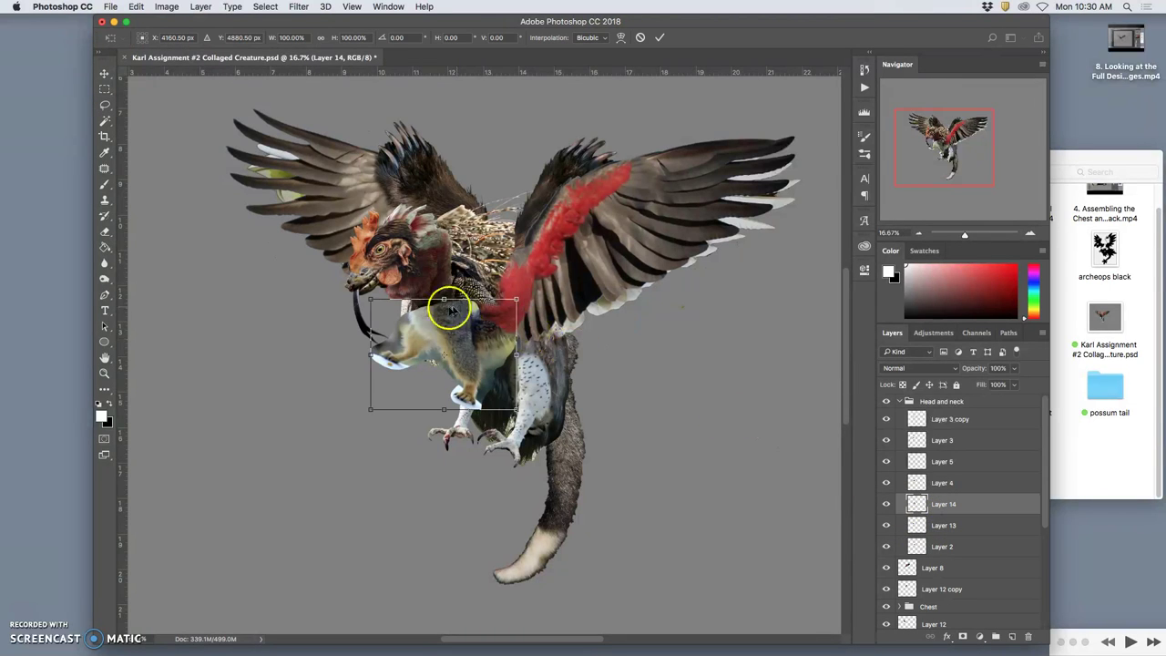
pyautogui.moveTo(443, 313); pyautogui.dragTo(507, 399)
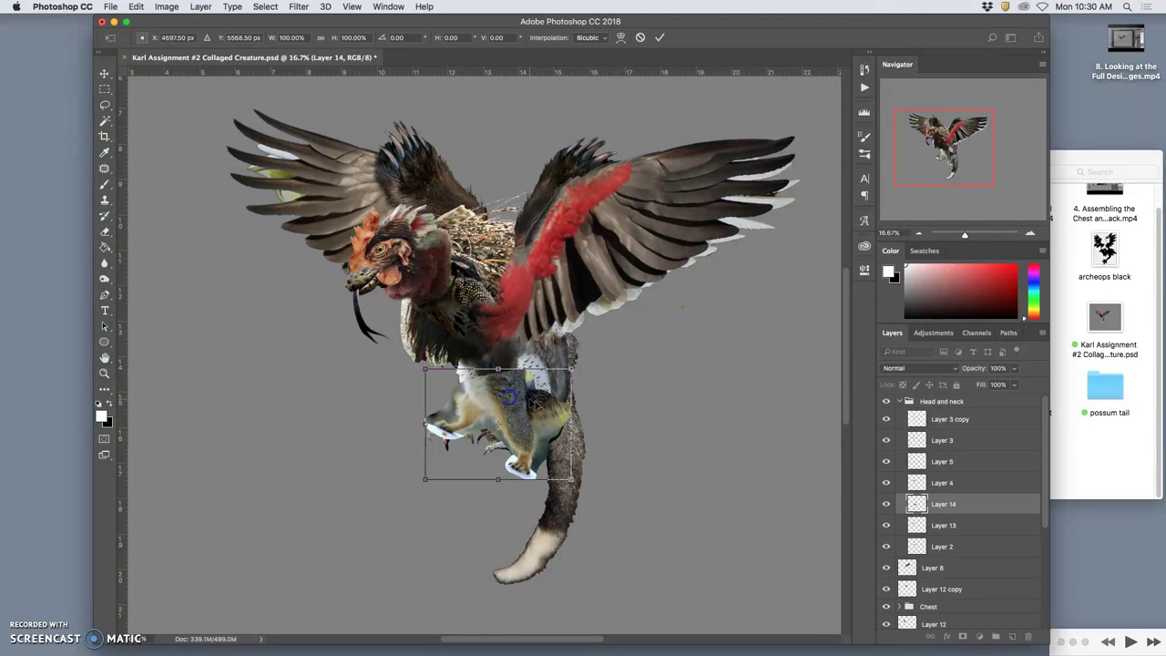
pyautogui.moveTo(573, 423); pyautogui.dragTo(603, 368)
pyautogui.click(572, 414)
# Warp the squirrel legs so the thighs and paws follow the creature's bird legs and lower body, and apply the transform.
pyautogui.rightClick(554, 421)
pyautogui.click(580, 494)
pyautogui.moveTo(552, 458); pyautogui.dragTo(537, 443)
pyautogui.moveTo(470, 385); pyautogui.dragTo(461, 368)
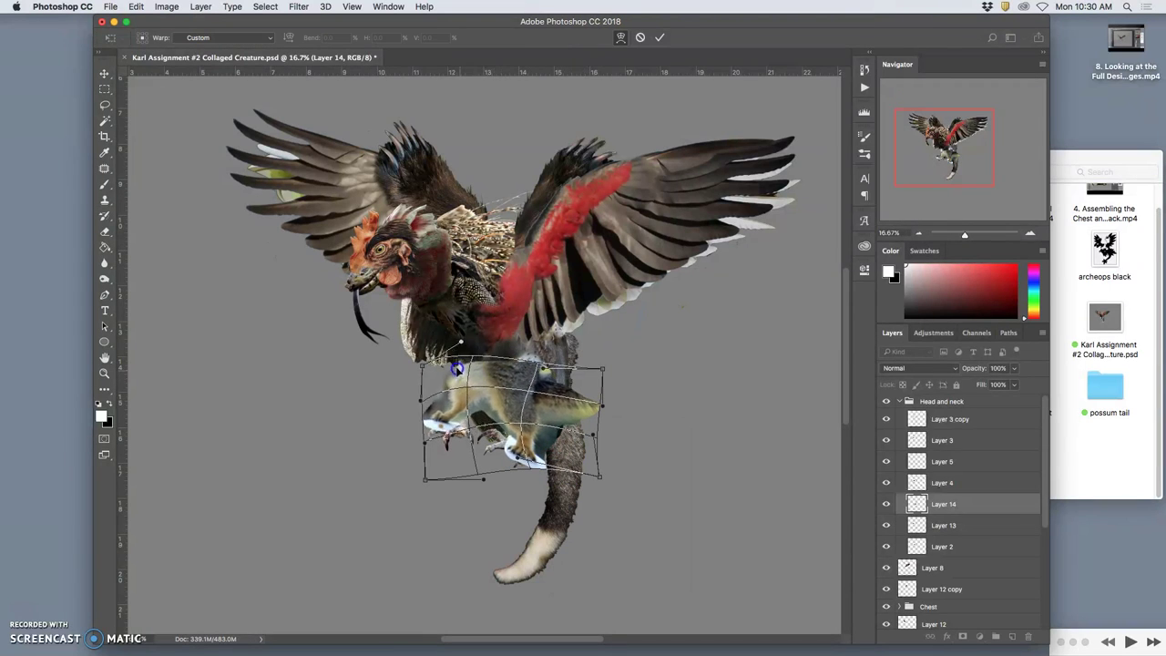
pyautogui.moveTo(474, 408); pyautogui.dragTo(456, 439)
pyautogui.moveTo(463, 385); pyautogui.dragTo(458, 368)
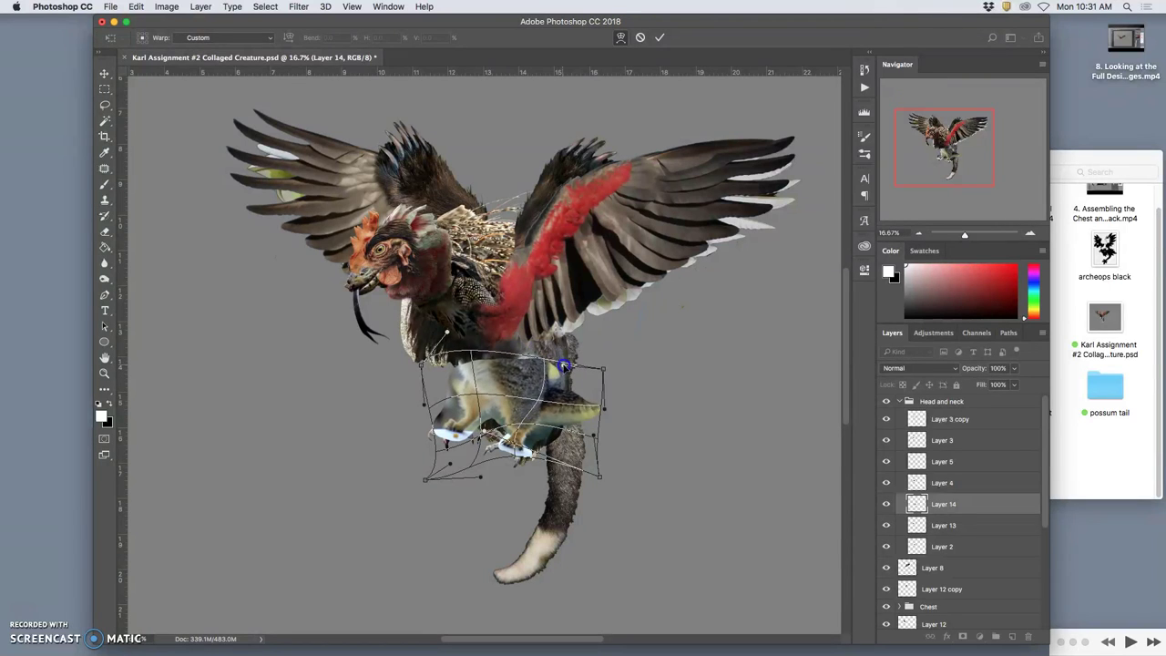
pyautogui.moveTo(566, 415); pyautogui.dragTo(565, 410)
pyautogui.moveTo(490, 392); pyautogui.dragTo(469, 361)
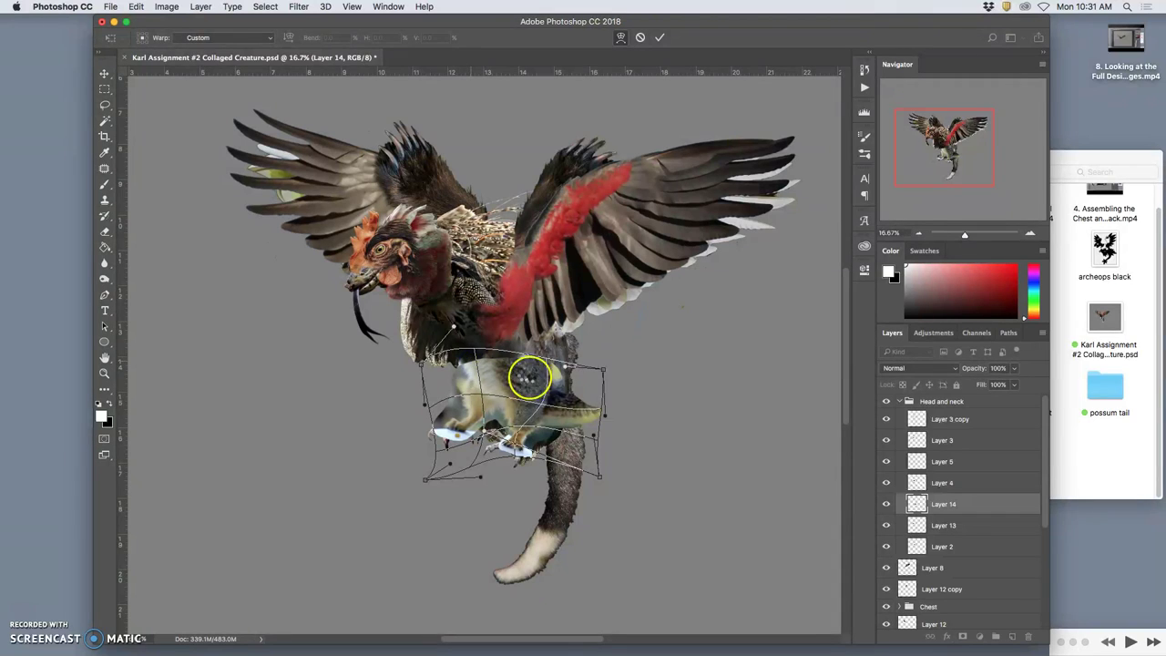
pyautogui.press('Return')
# Apply Smart Sharpen to the squirrel legs layer with Amount 220%, Radius 9.7 px, Reduce Noise 50% and Remove Lens Blur.
pyautogui.press('super+equal')
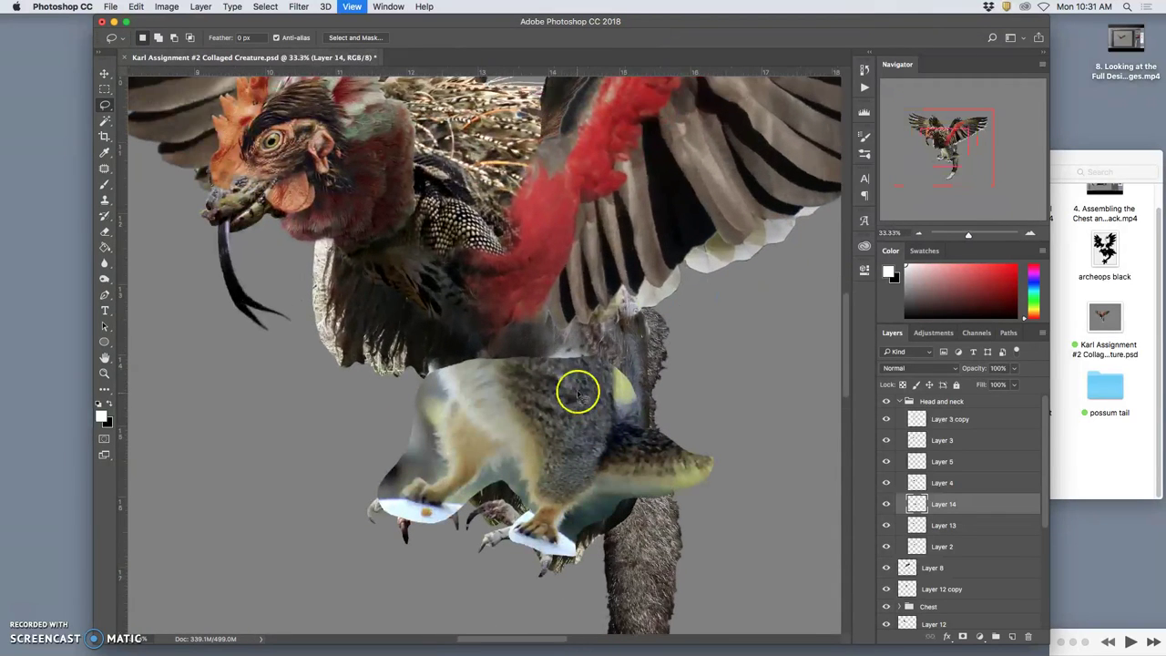
pyautogui.scroll(-2, 579, 391)
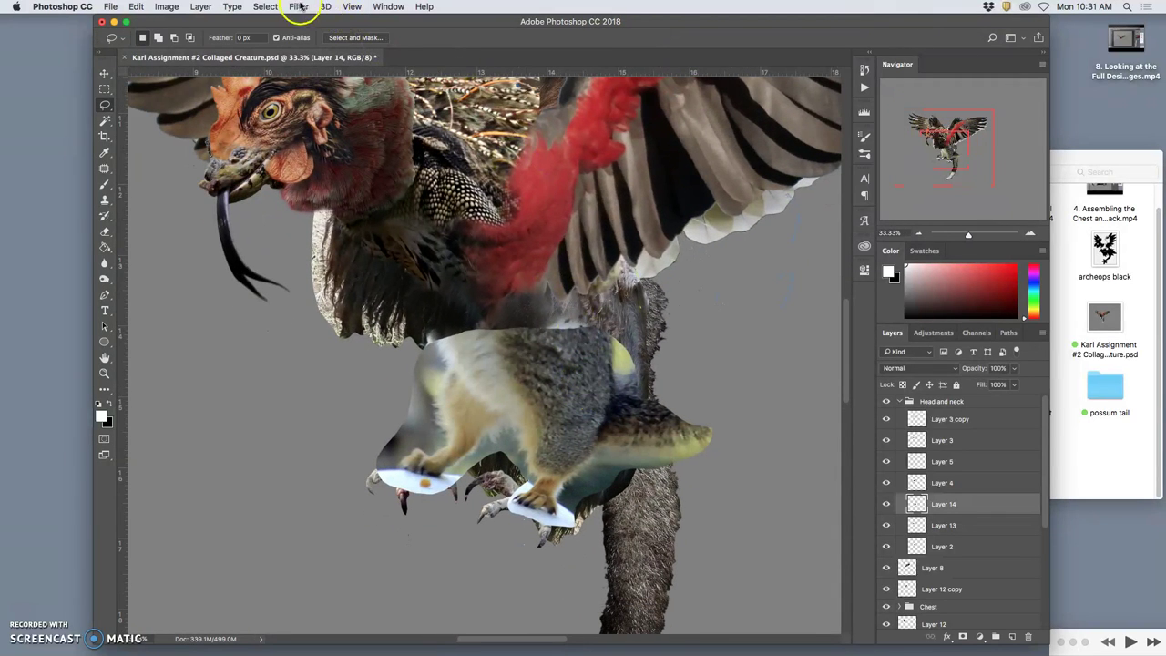
pyautogui.click(301, 7)
pyautogui.click(301, 6)
pyautogui.click(298, 7)
pyautogui.moveTo(347, 226)
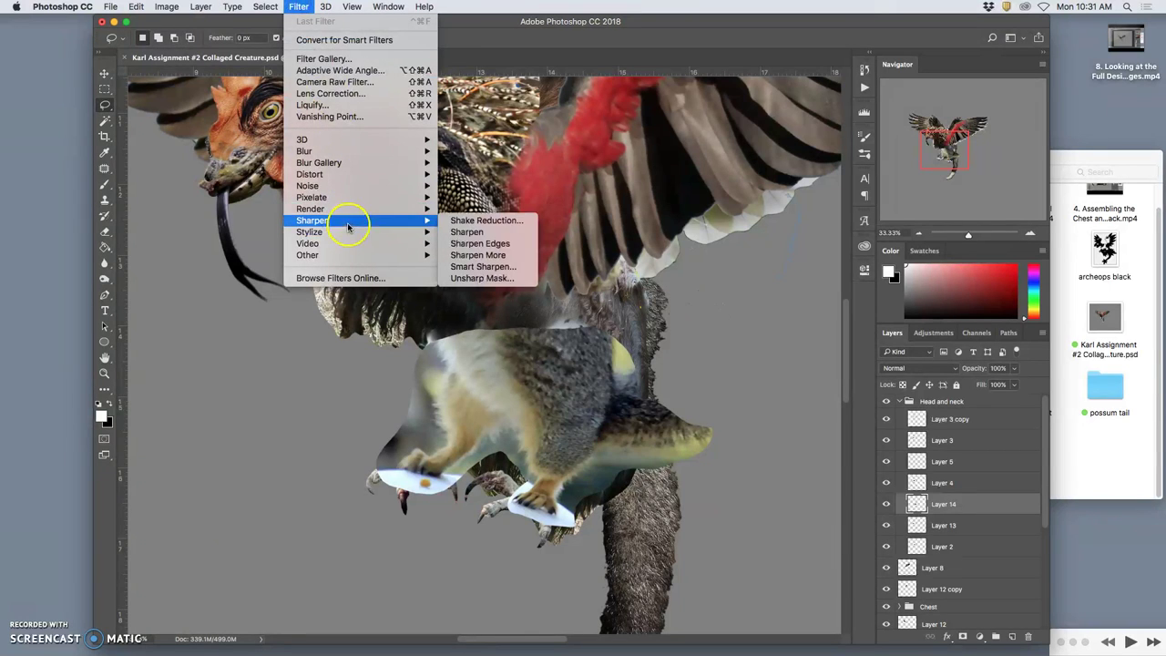
pyautogui.click(487, 271)
pyautogui.moveTo(749, 406); pyautogui.dragTo(820, 138)
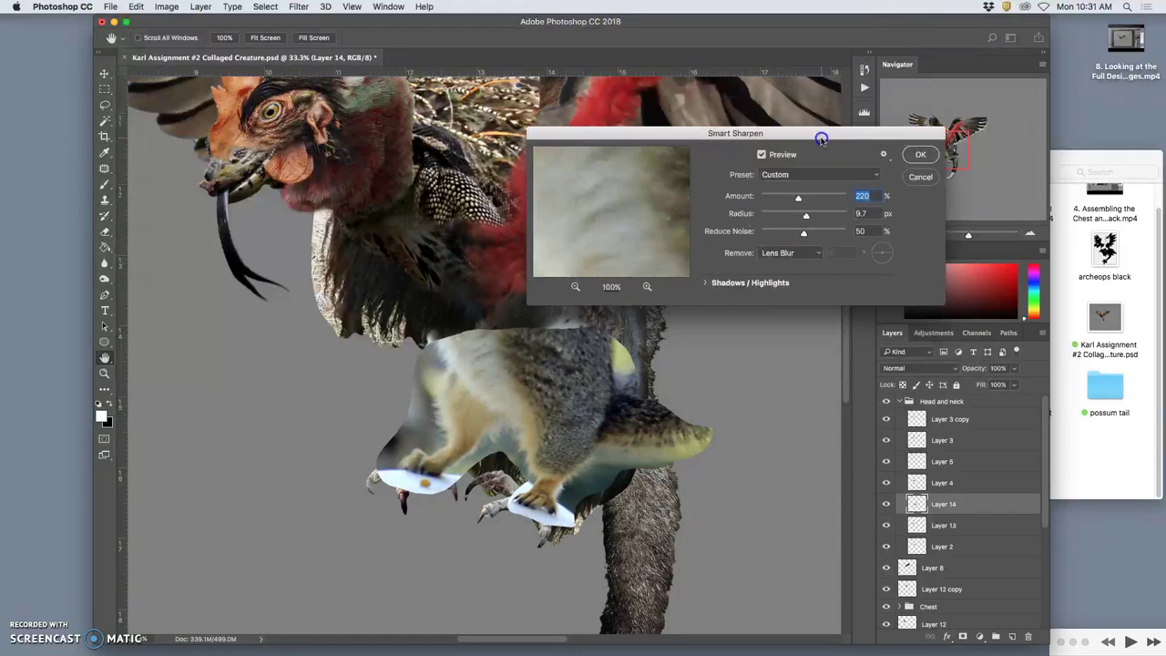
pyautogui.click(921, 156)
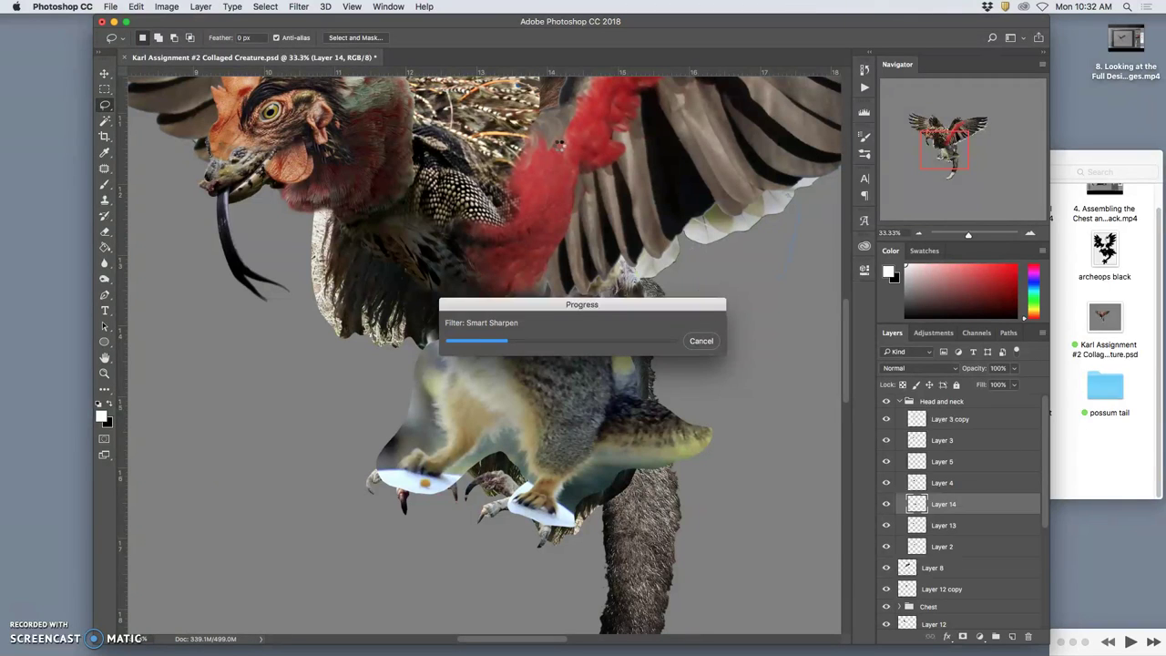
# Switch to the Assignment #2 folder in Finder and view the "Black shape" and "archeops black" silhouette images.
pyautogui.click(1146, 219)
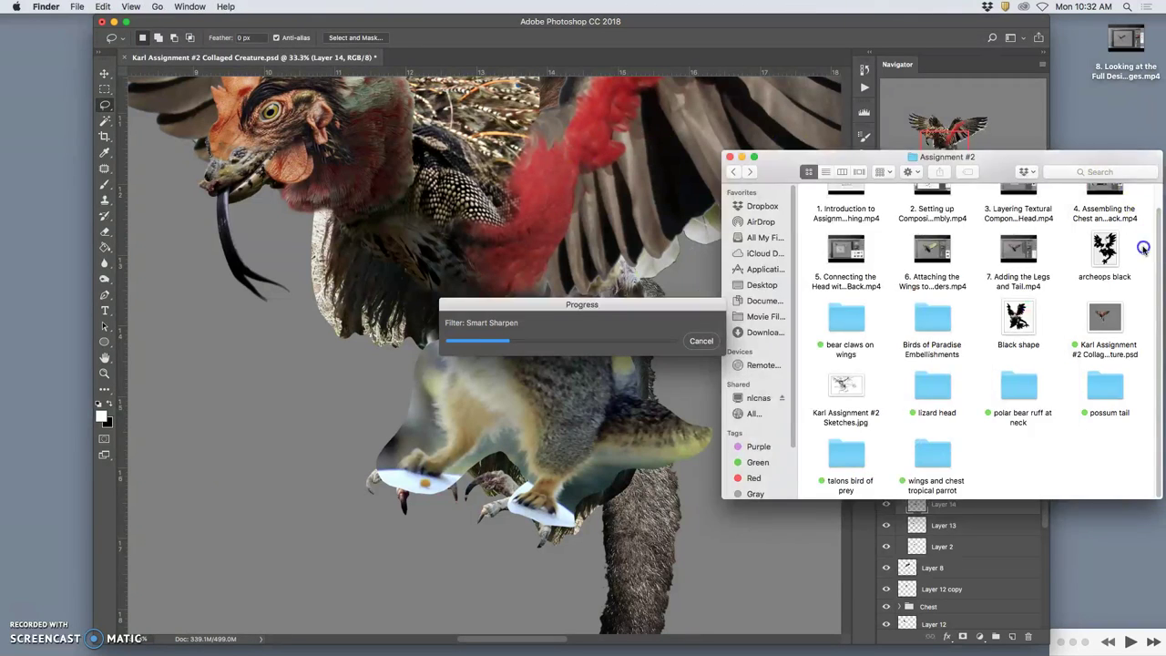
pyautogui.doubleClick(1020, 316)
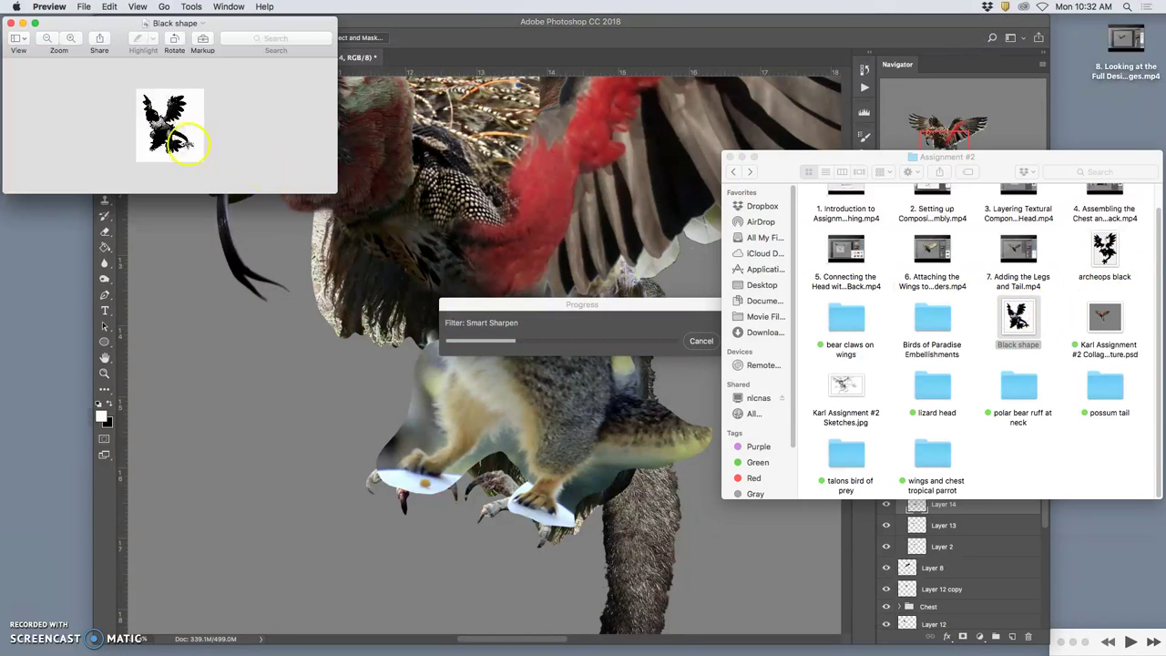
pyautogui.click(11, 23)
pyautogui.doubleClick(1104, 247)
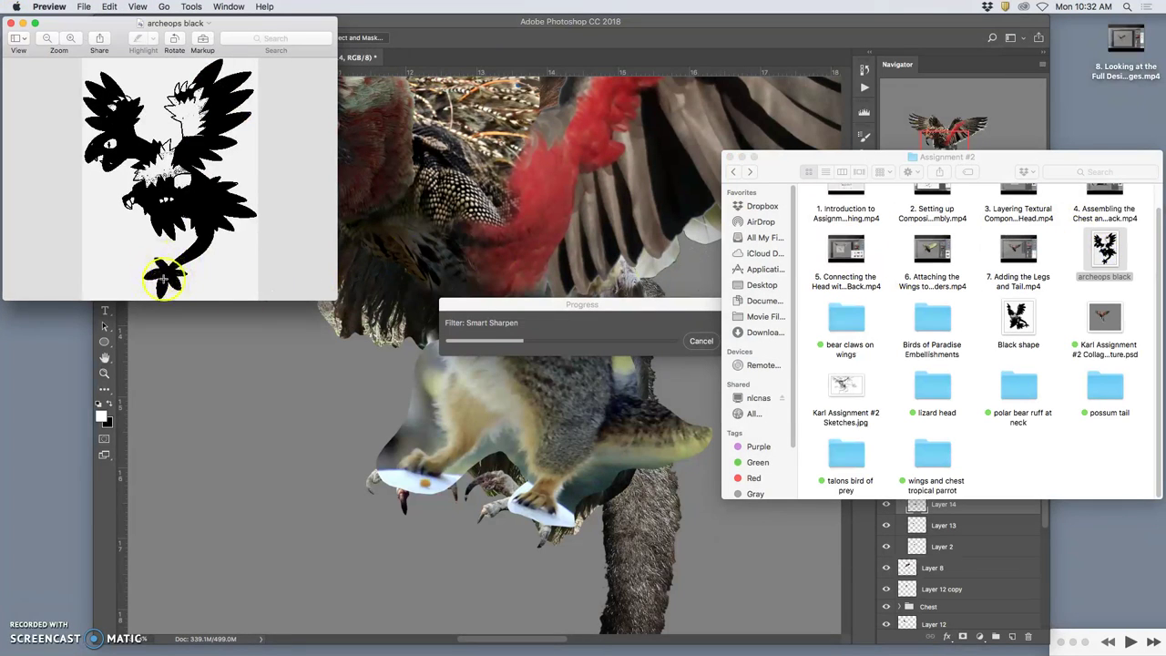
pyautogui.click(10, 23)
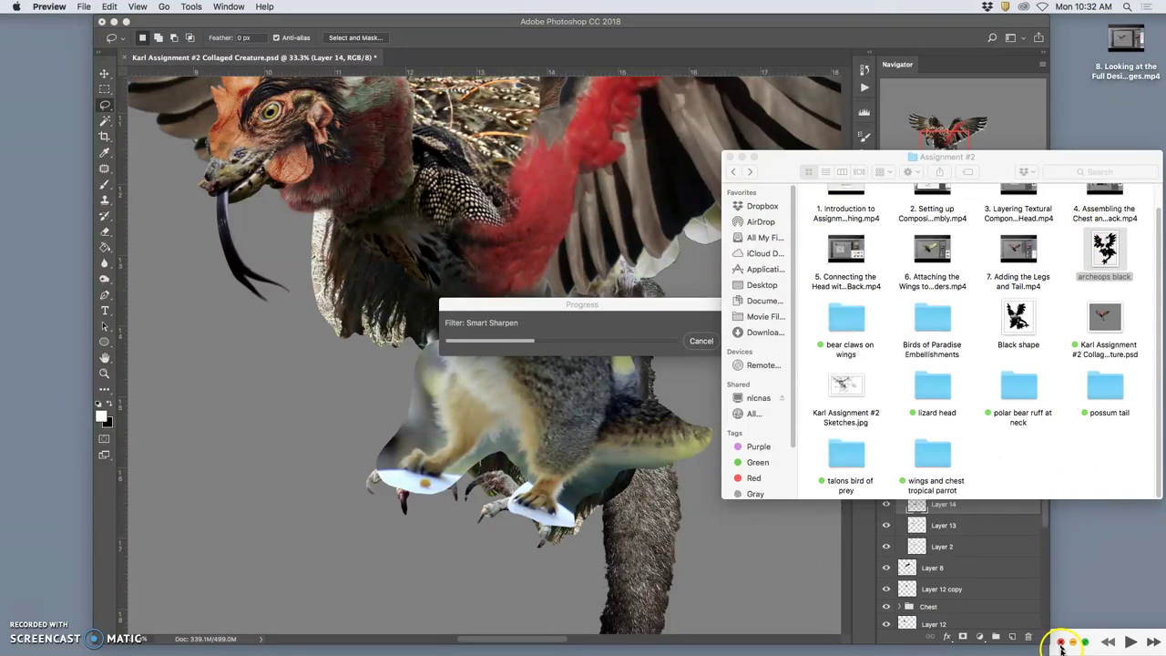
# View the single bloom and flower arrangement reference photos in the Birds of Paradise Embellishments folder, and return to Photoshop.
pyautogui.click(1049, 434)
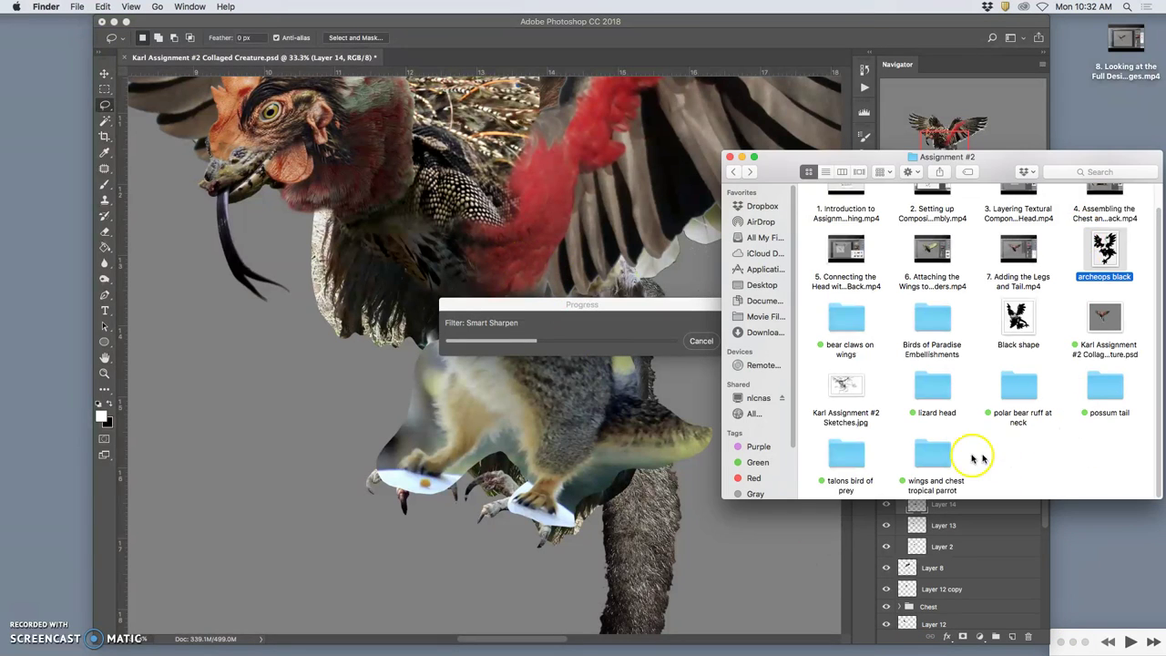
pyautogui.click(935, 327)
pyautogui.doubleClick(936, 327)
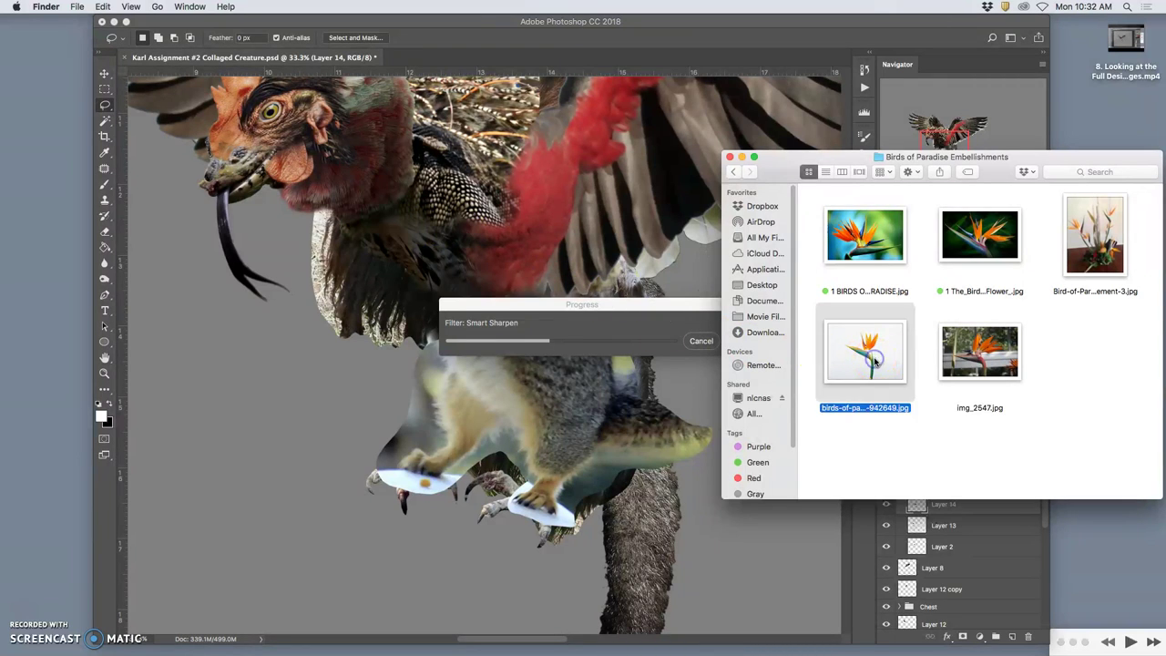
pyautogui.doubleClick(872, 361)
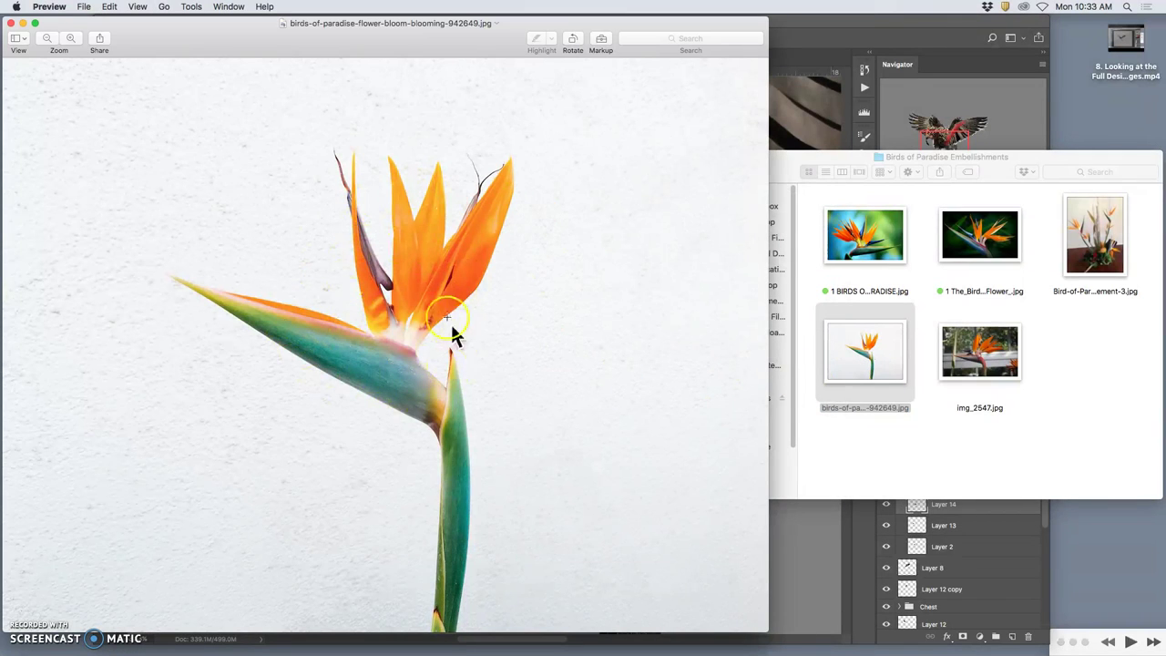
pyautogui.click(11, 23)
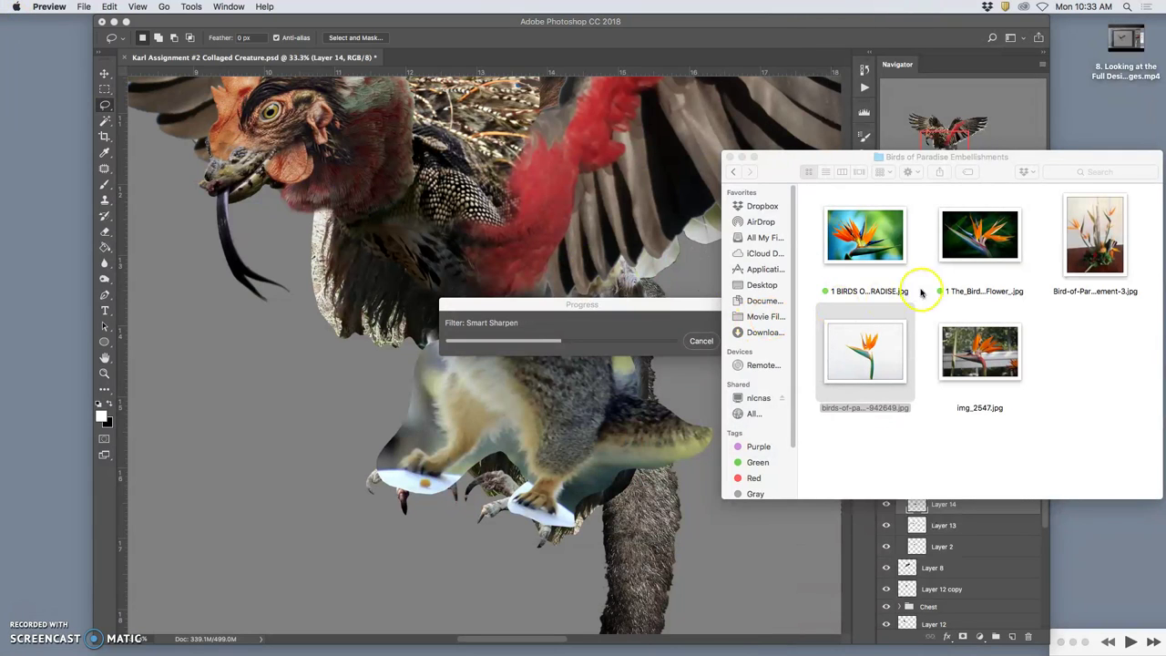
pyautogui.doubleClick(1104, 239)
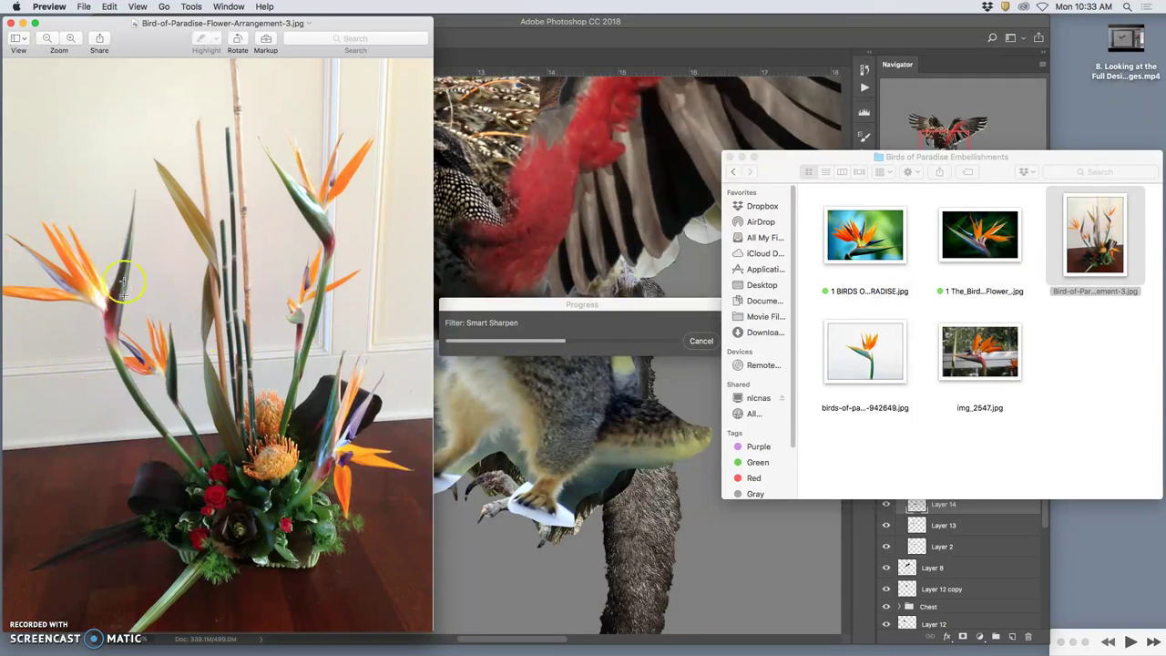
pyautogui.click(12, 25)
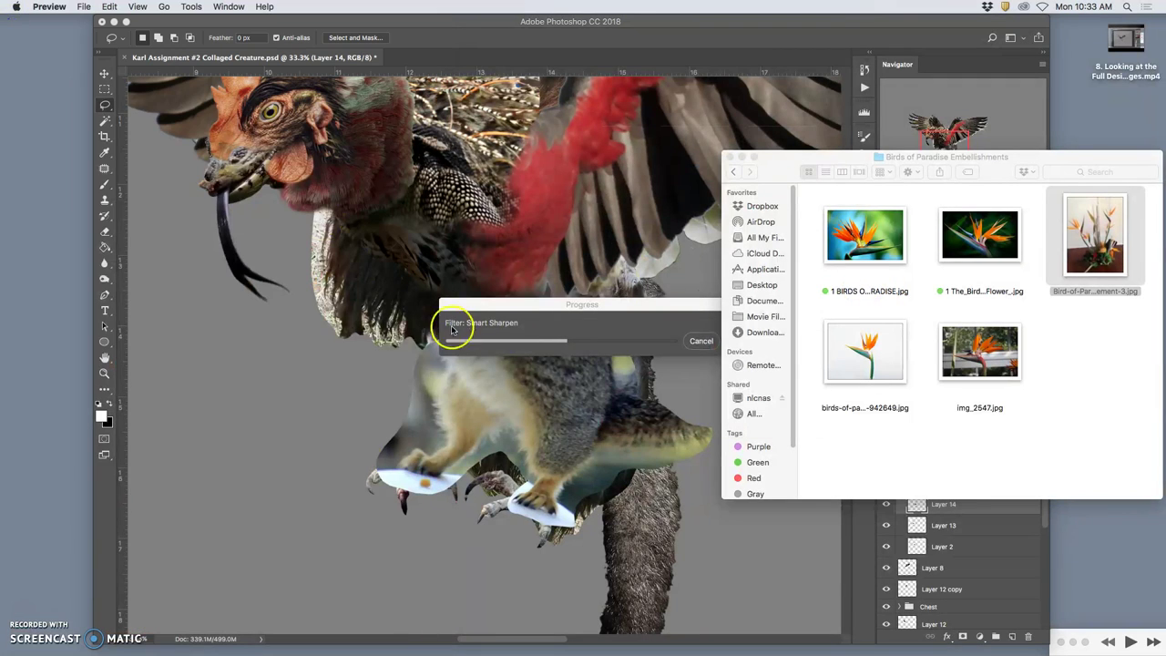
pyautogui.click(373, 360)
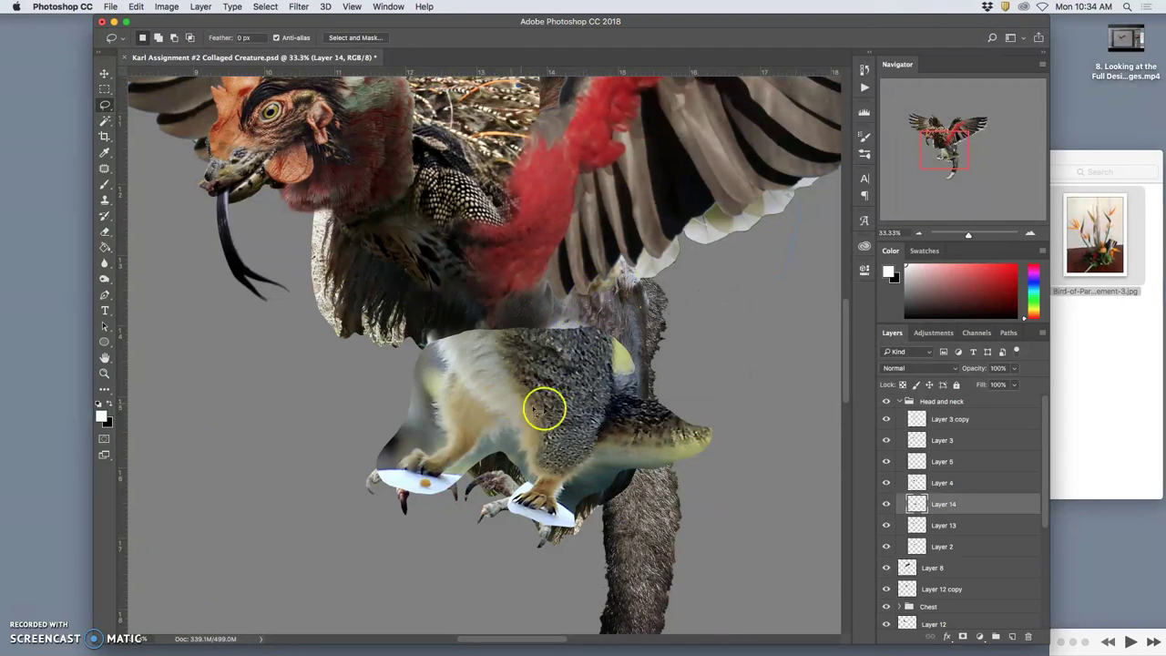
# Compare the squirrel legs with and without the last Smart Sharpen, and inspect the fur detail at 100% zoom.
pyautogui.scroll(-1, 511, 406)
pyautogui.scroll(-1, 515, 410)
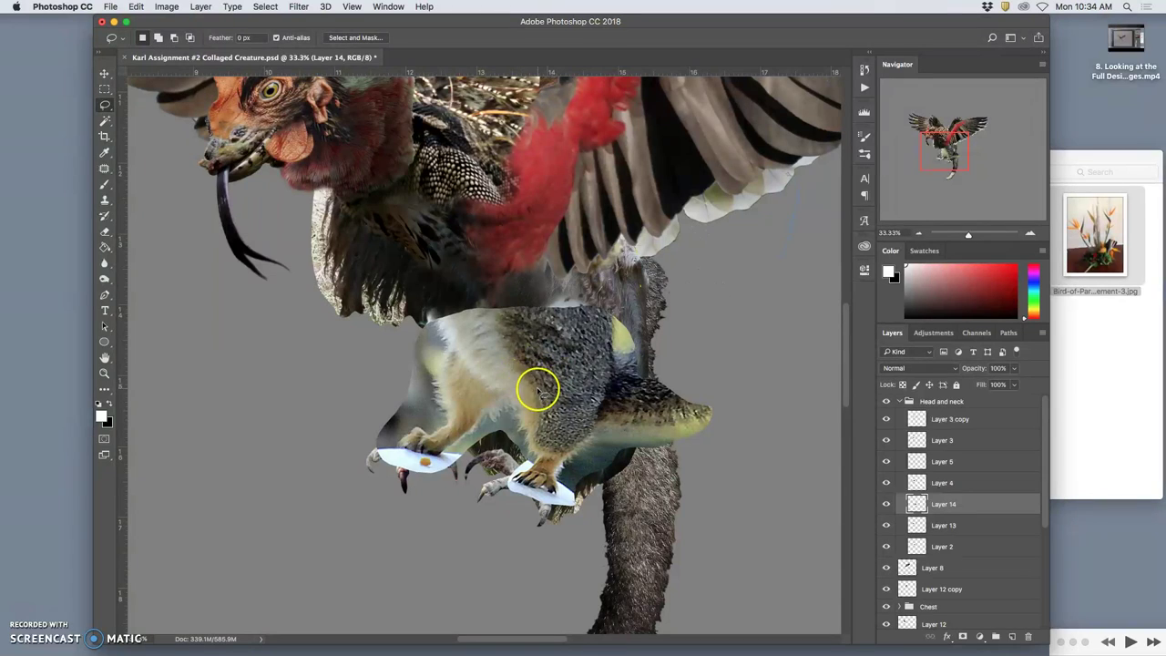
pyautogui.press('super+z')
pyautogui.press('super+z')
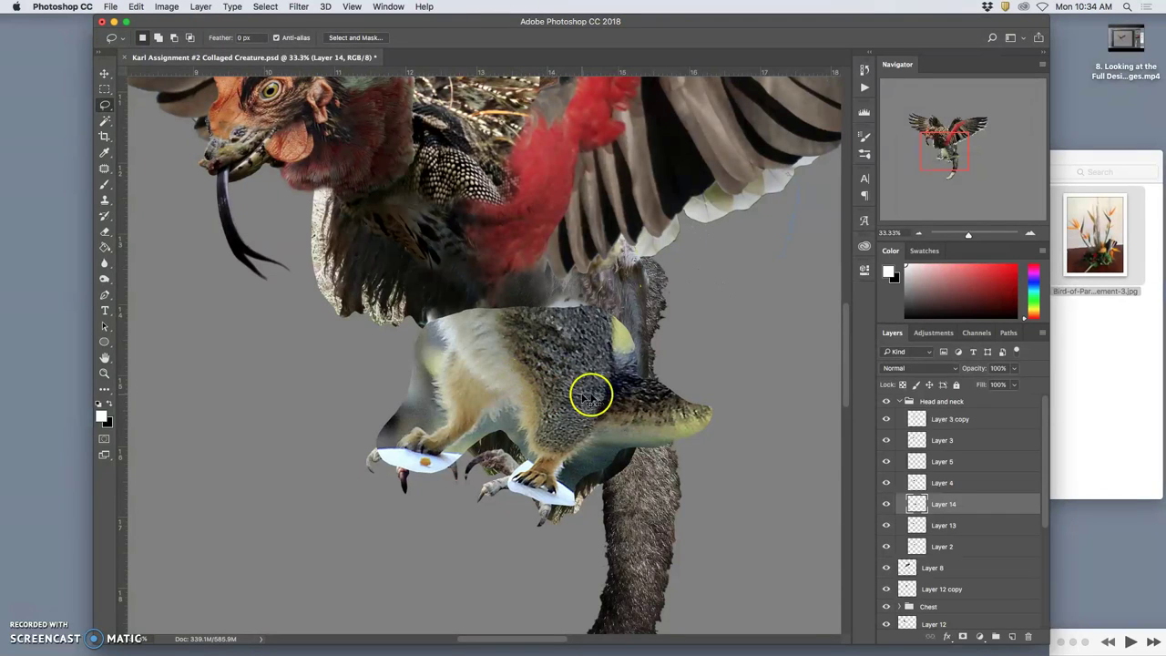
pyautogui.press('super+z')
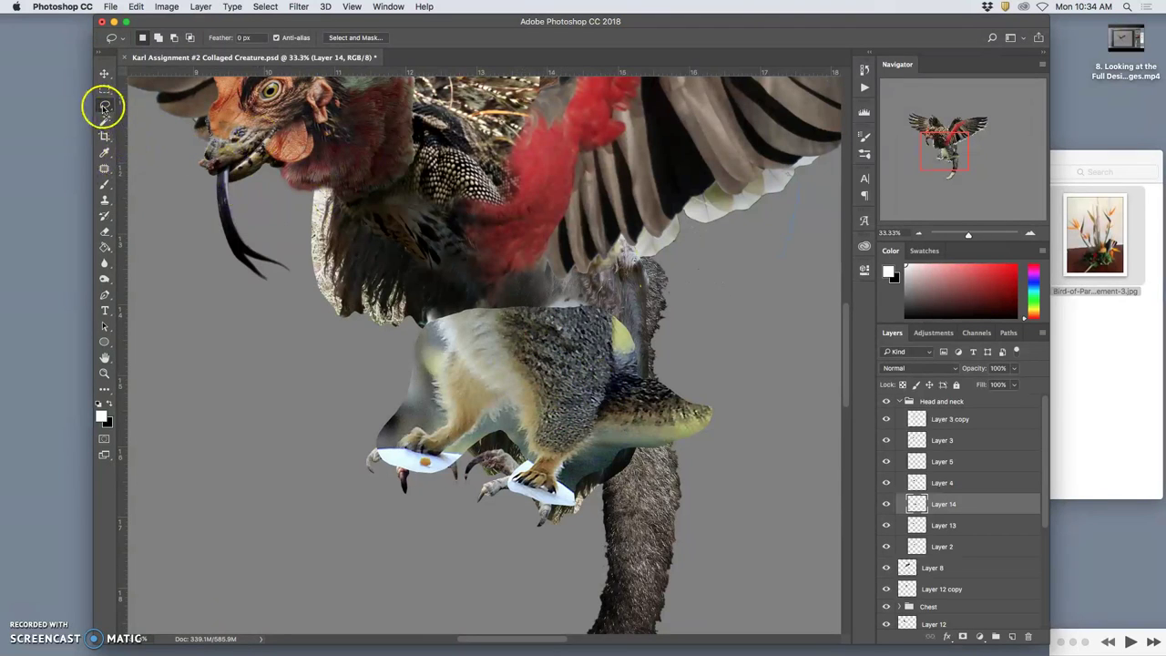
pyautogui.press('super+plus')
pyautogui.press('super+plus')
pyautogui.press('super+plus')
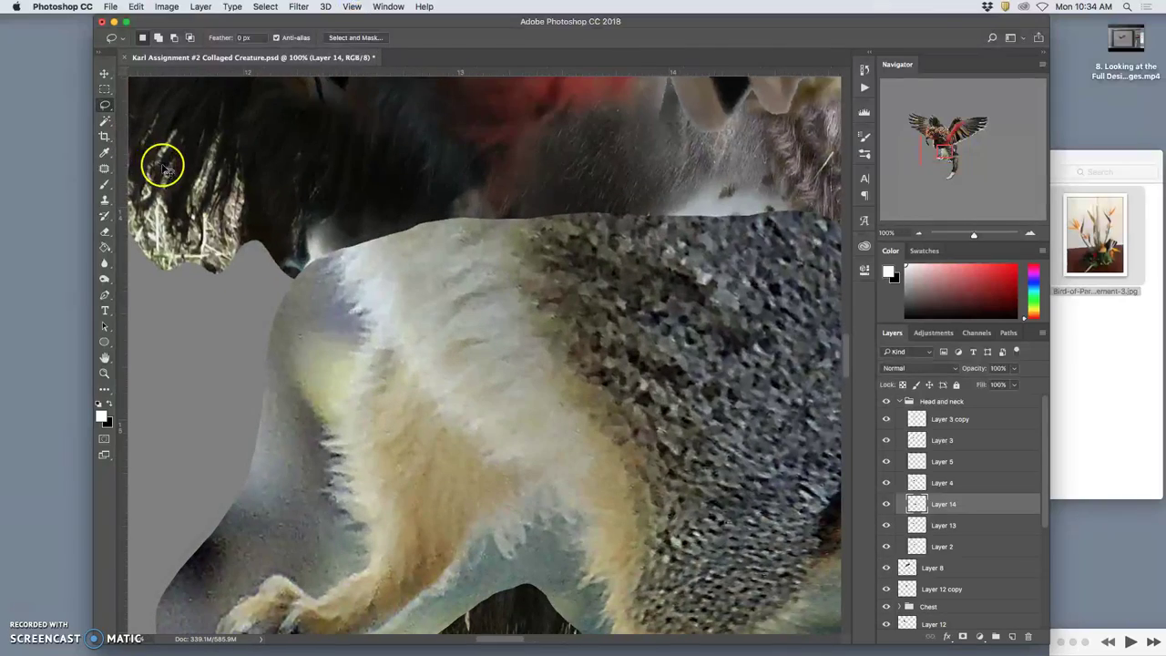
pyautogui.press('super+minus')
pyautogui.press('super+minus')
pyautogui.press('super+minus')
pyautogui.press('super+minus')
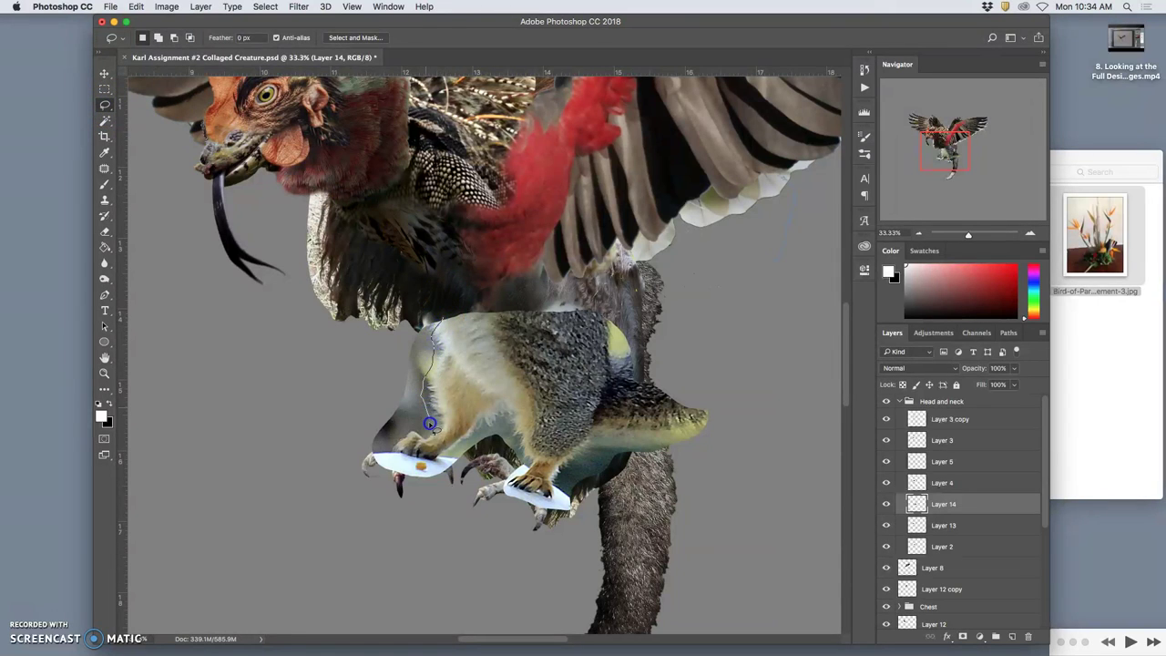
# Lasso the leftover photo background around the squirrel legs, paws and back, delete it from the layer, and deselect.
pyautogui.moveTo(403, 425); pyautogui.dragTo(398, 455)
pyautogui.moveTo(519, 453); pyautogui.dragTo(515, 474)
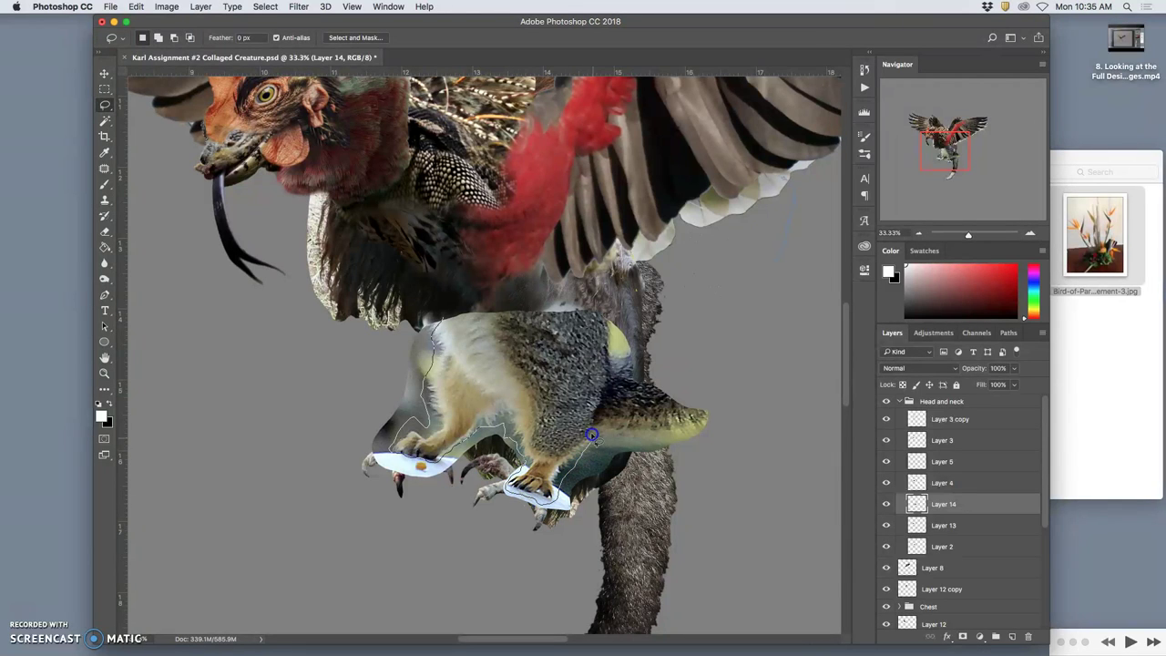
pyautogui.moveTo(604, 413); pyautogui.dragTo(613, 406)
pyautogui.moveTo(583, 311)
pyautogui.mouseDown()
pyautogui.moveTo(468, 305)
pyautogui.moveTo(538, 237)
pyautogui.moveTo(668, 254)
pyautogui.moveTo(779, 417)
pyautogui.moveTo(666, 566)
pyautogui.moveTo(387, 587)
pyautogui.moveTo(273, 445)
pyautogui.moveTo(409, 293)
pyautogui.mouseUp()
pyautogui.press('BackSpace')
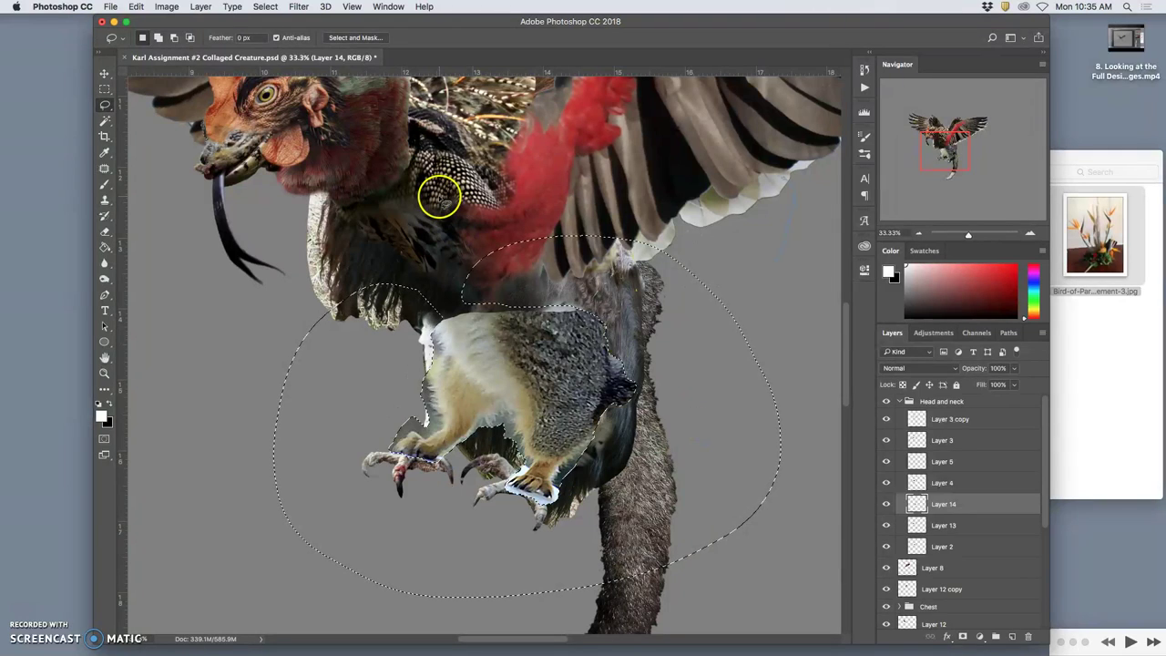
pyautogui.click(438, 193)
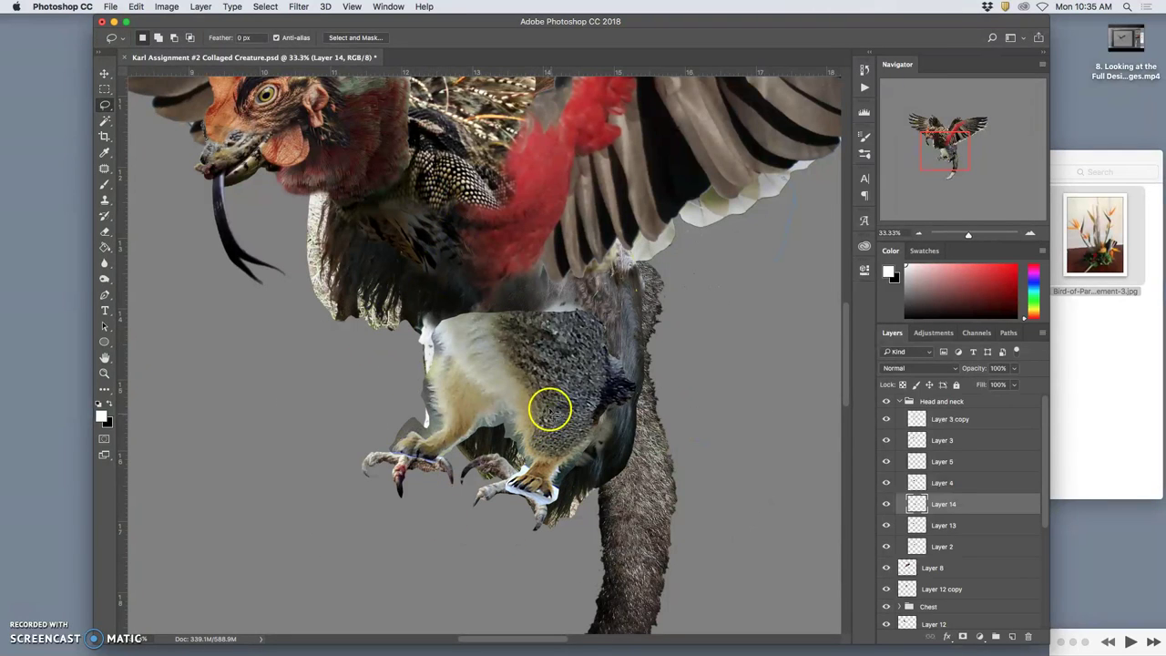
# Warp the trimmed squirrel legs so the thighs and paws line up with the creature's bird feet, and apply the transform.
pyautogui.press('super+t')
pyautogui.rightClick(518, 368)
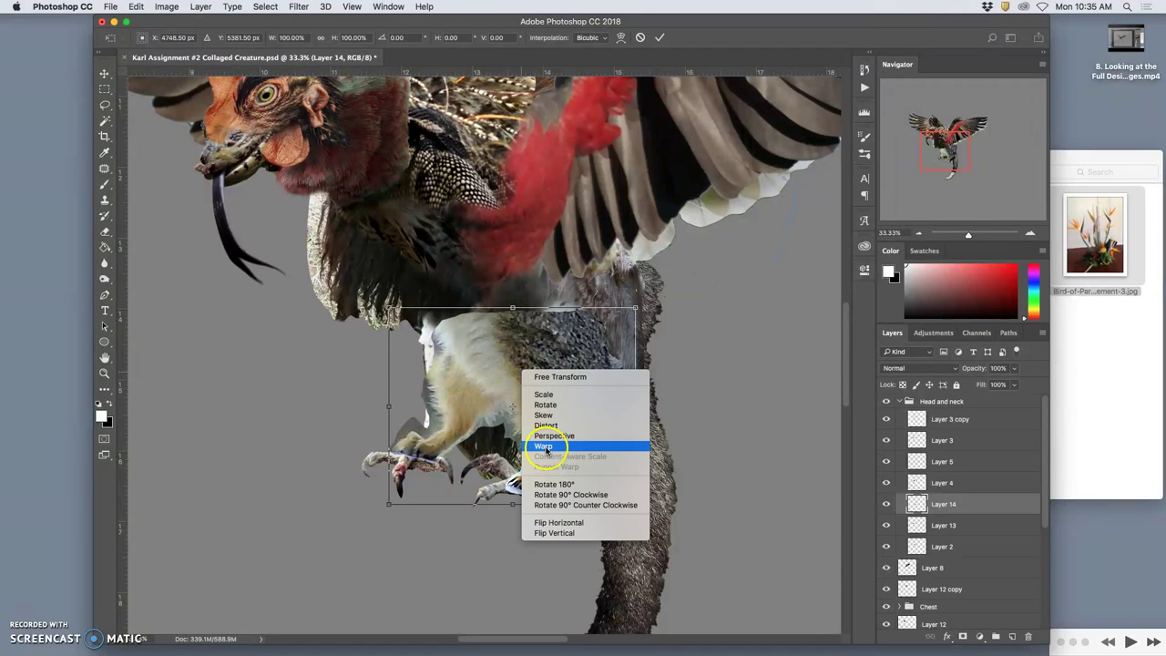
pyautogui.click(544, 450)
pyautogui.moveTo(434, 360); pyautogui.dragTo(419, 338)
pyautogui.moveTo(476, 409); pyautogui.dragTo(435, 383)
pyautogui.moveTo(413, 444); pyautogui.dragTo(386, 459)
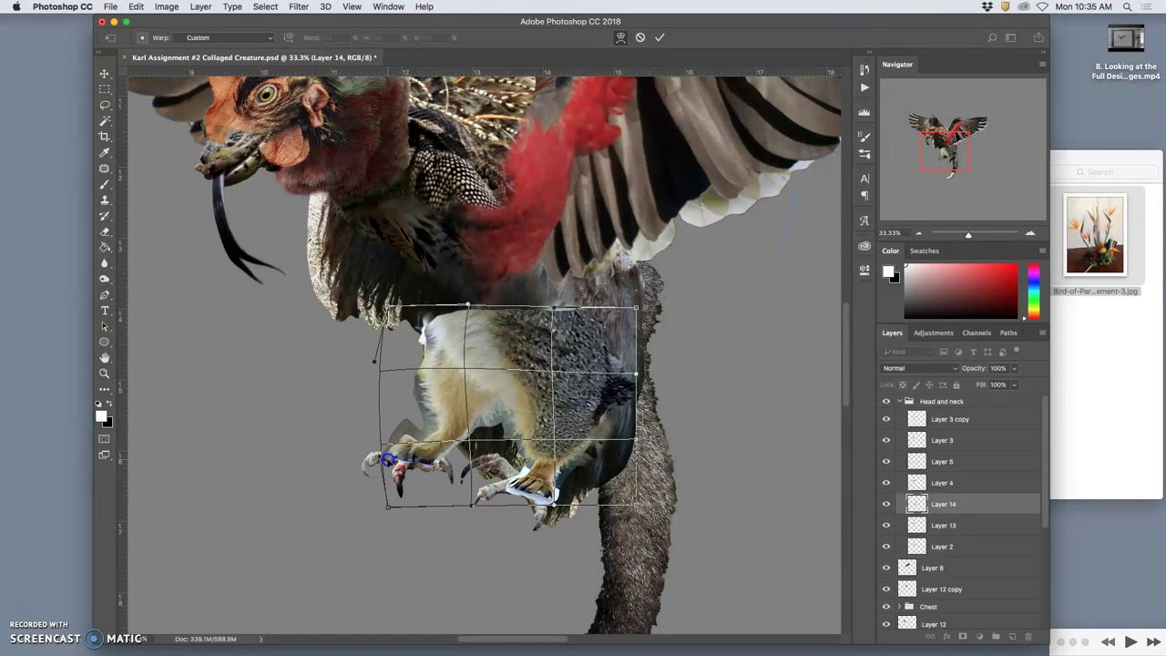
pyautogui.moveTo(555, 476); pyautogui.dragTo(549, 474)
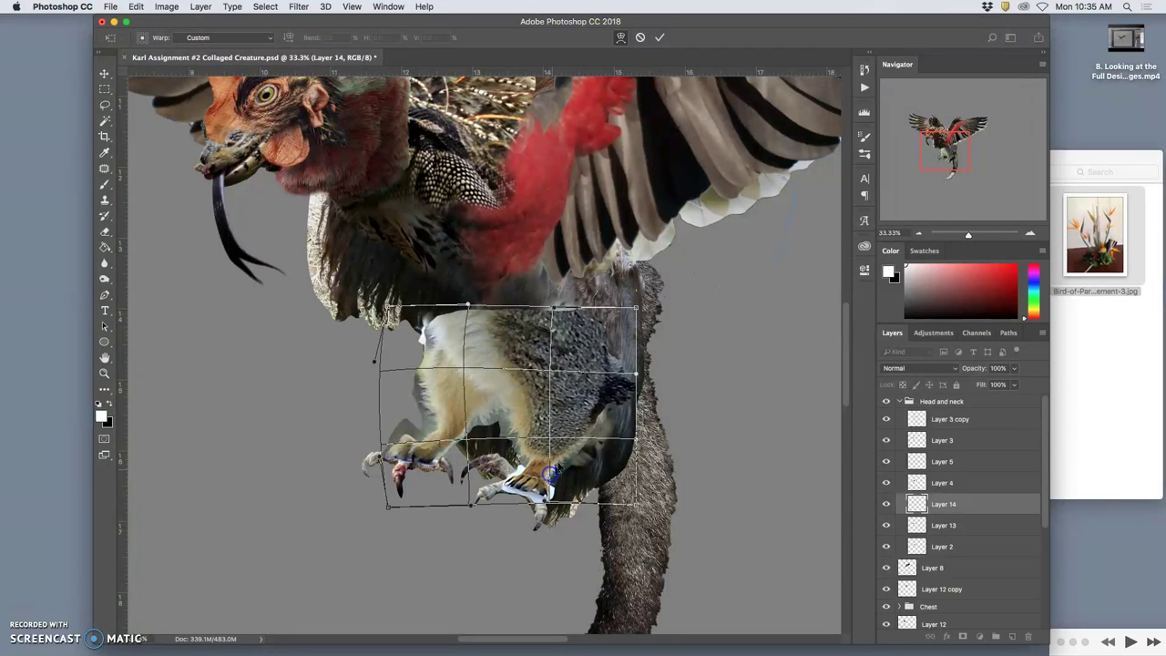
pyautogui.moveTo(615, 422); pyautogui.dragTo(553, 388)
pyautogui.press('Return')
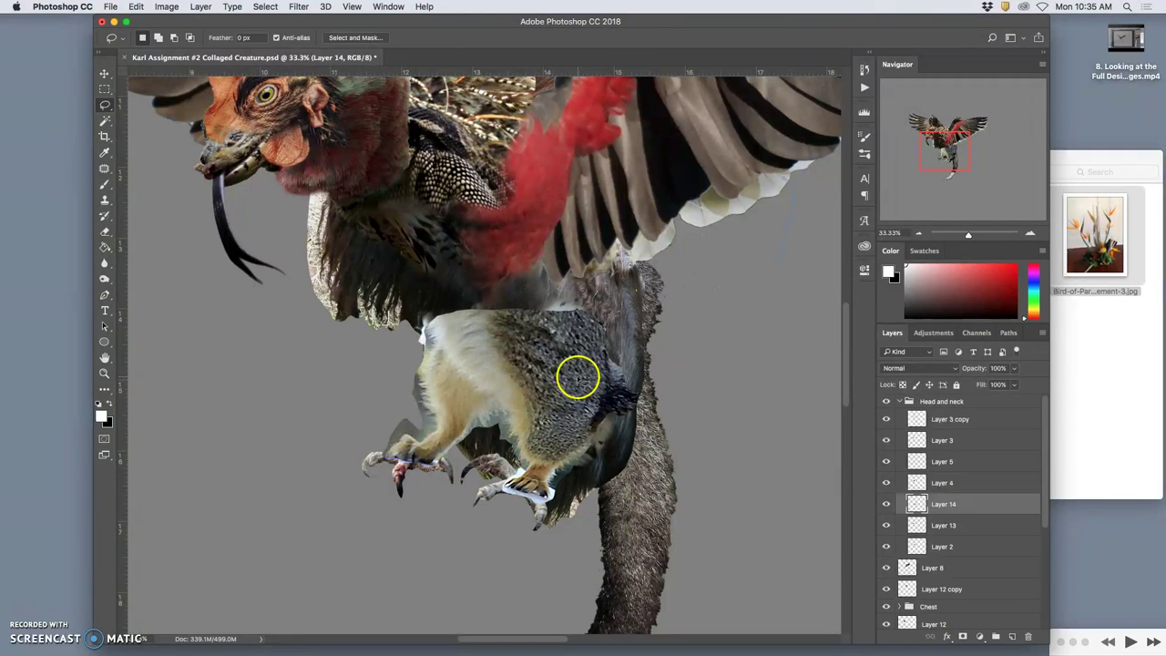
# Darken the squirrel legs with Levels, using a midtone input of 0.76 and output levels of 9 and 235.
pyautogui.click(165, 7)
pyautogui.moveTo(187, 40)
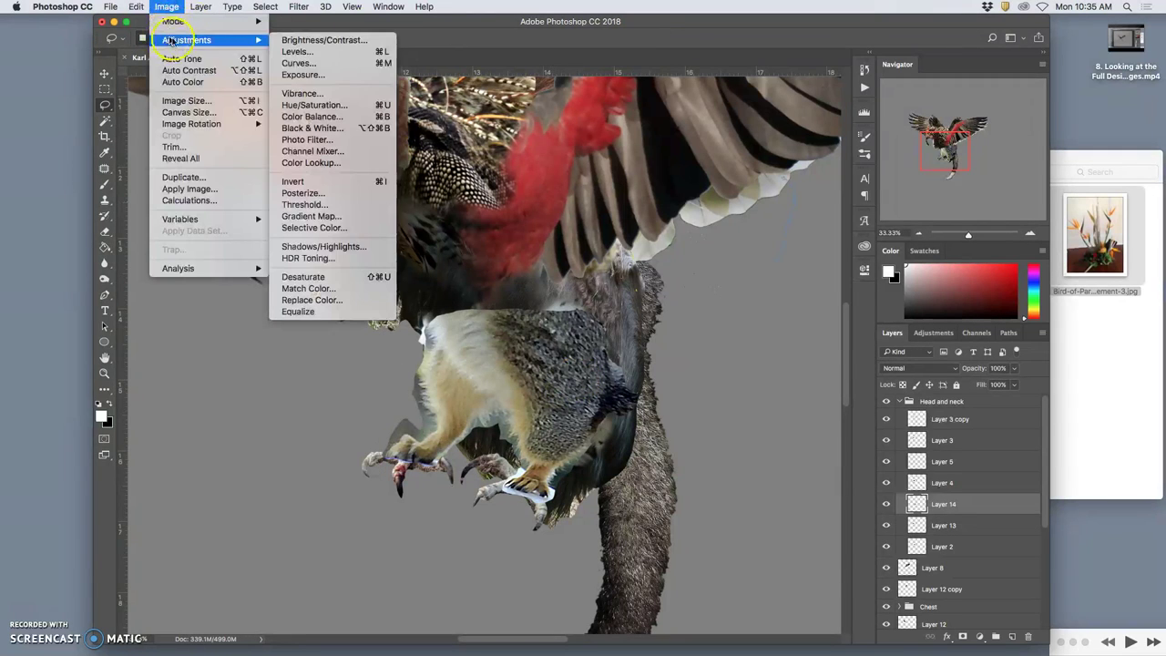
pyautogui.click(319, 54)
pyautogui.moveTo(779, 320); pyautogui.dragTo(794, 321)
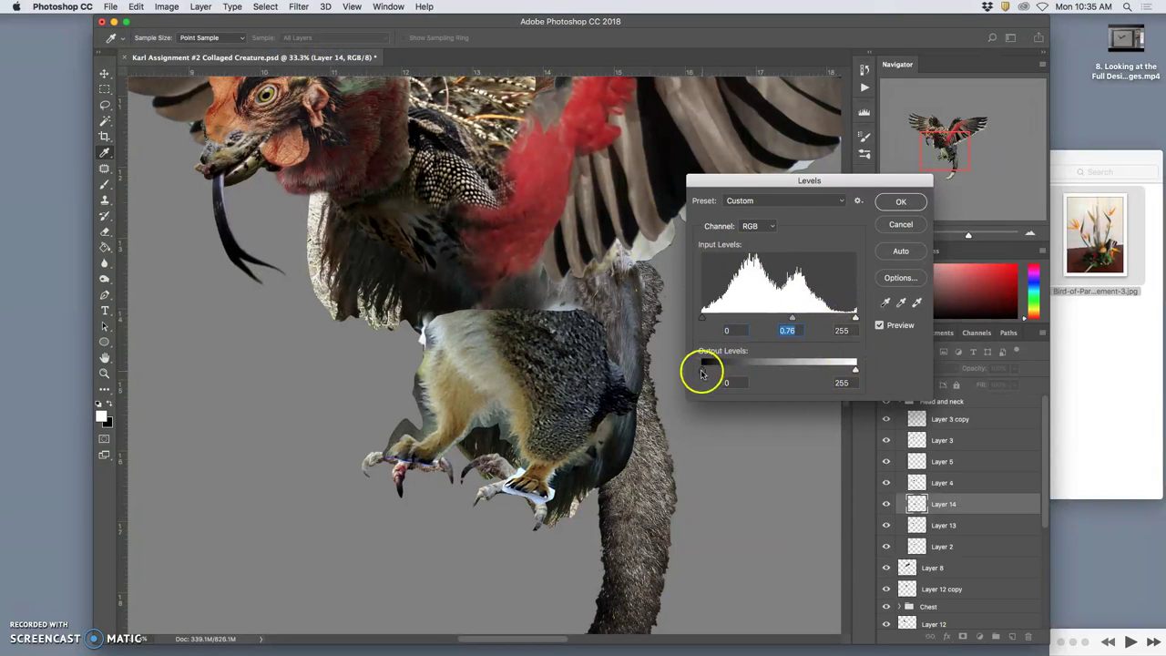
pyautogui.moveTo(702, 370); pyautogui.dragTo(709, 370)
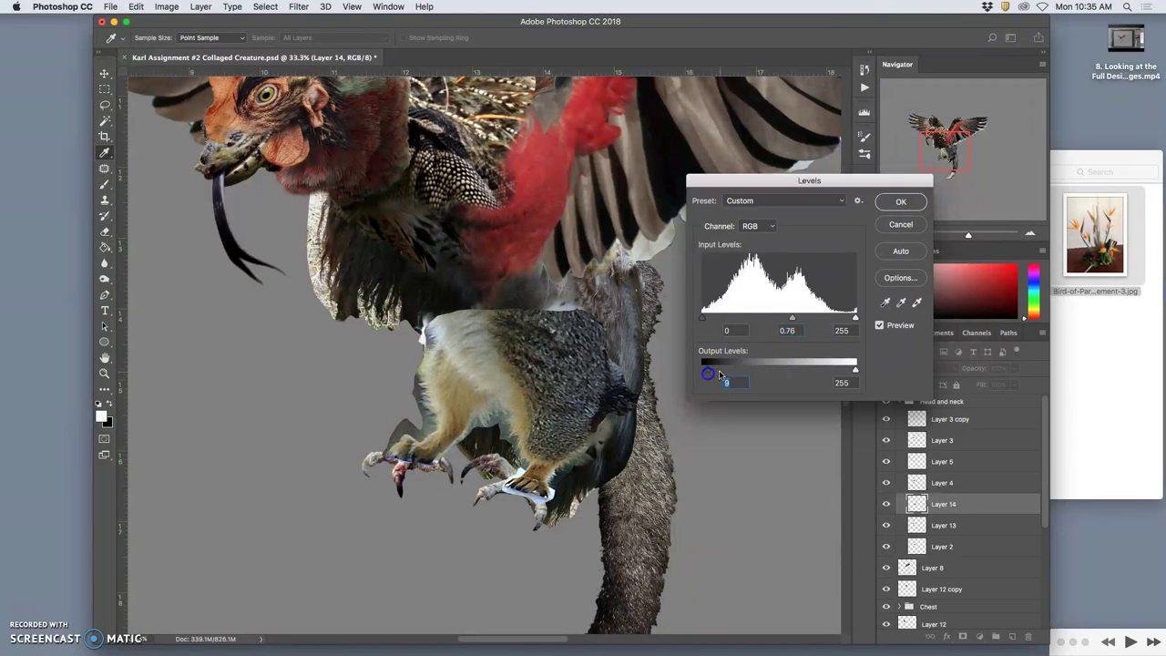
pyautogui.moveTo(855, 370); pyautogui.dragTo(843, 373)
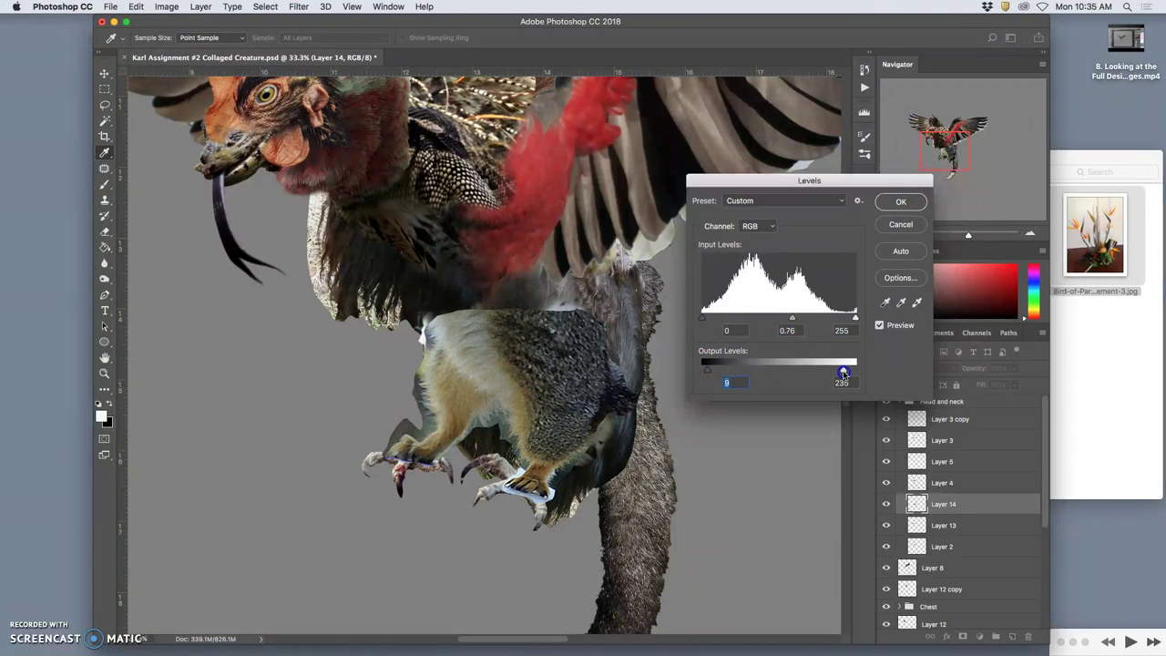
pyautogui.click(899, 198)
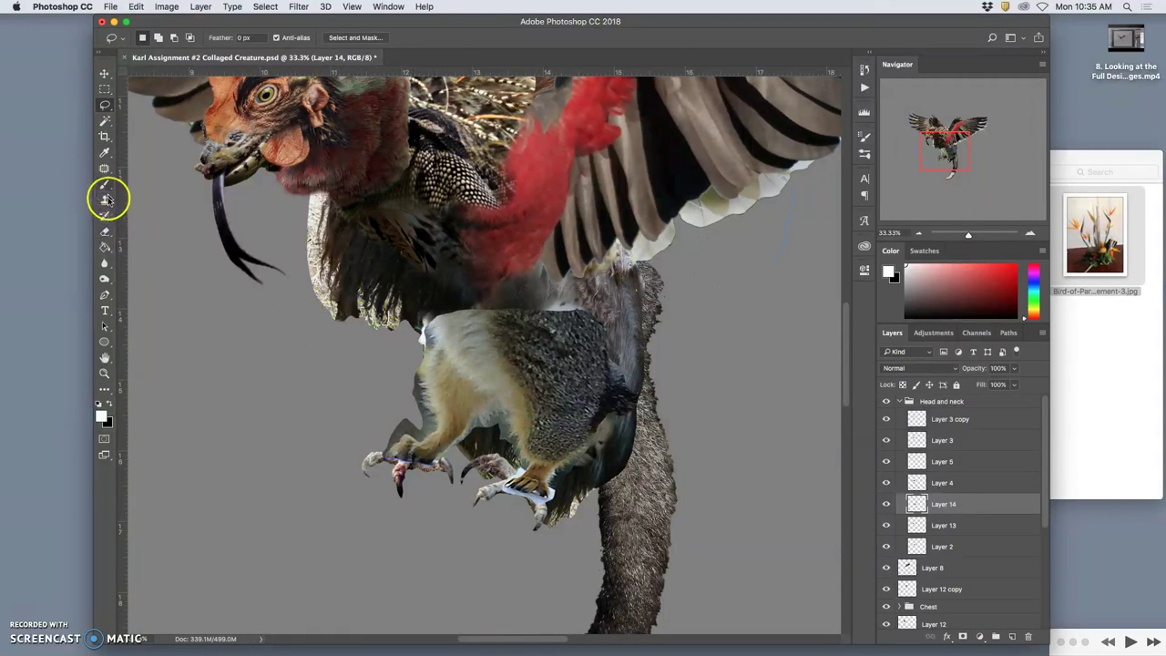
# Start a Color Balance adjustment on the squirrel legs with the midtones at +4 red, +1 green and +3 blue.
pyautogui.click(167, 6)
pyautogui.moveTo(187, 40)
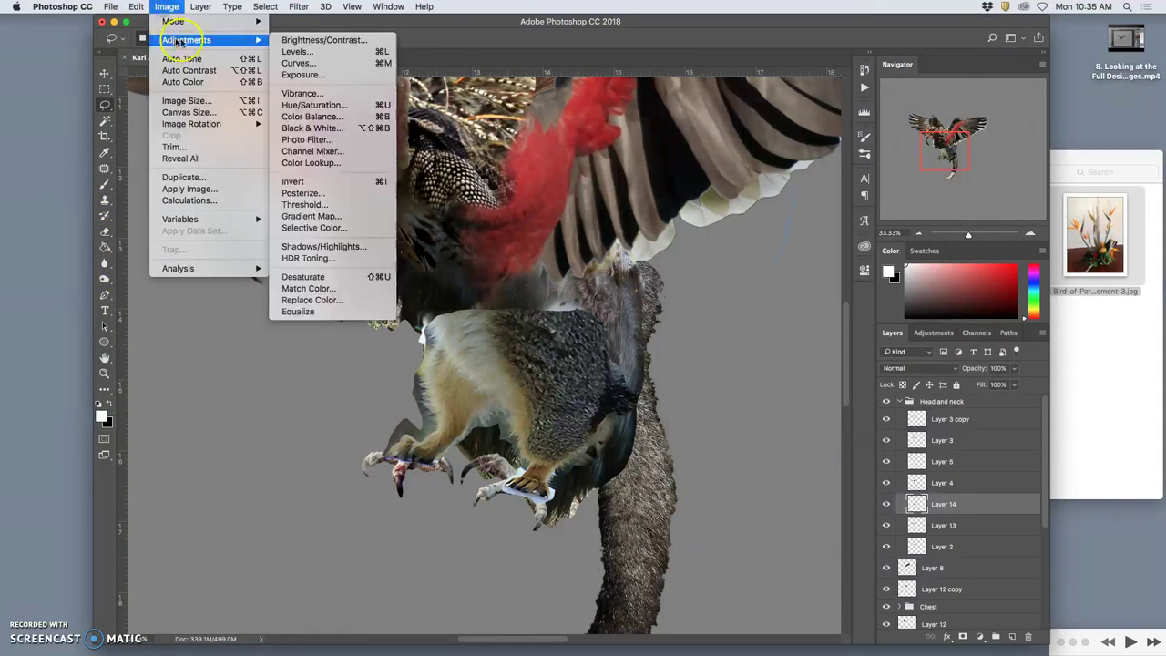
pyautogui.click(323, 119)
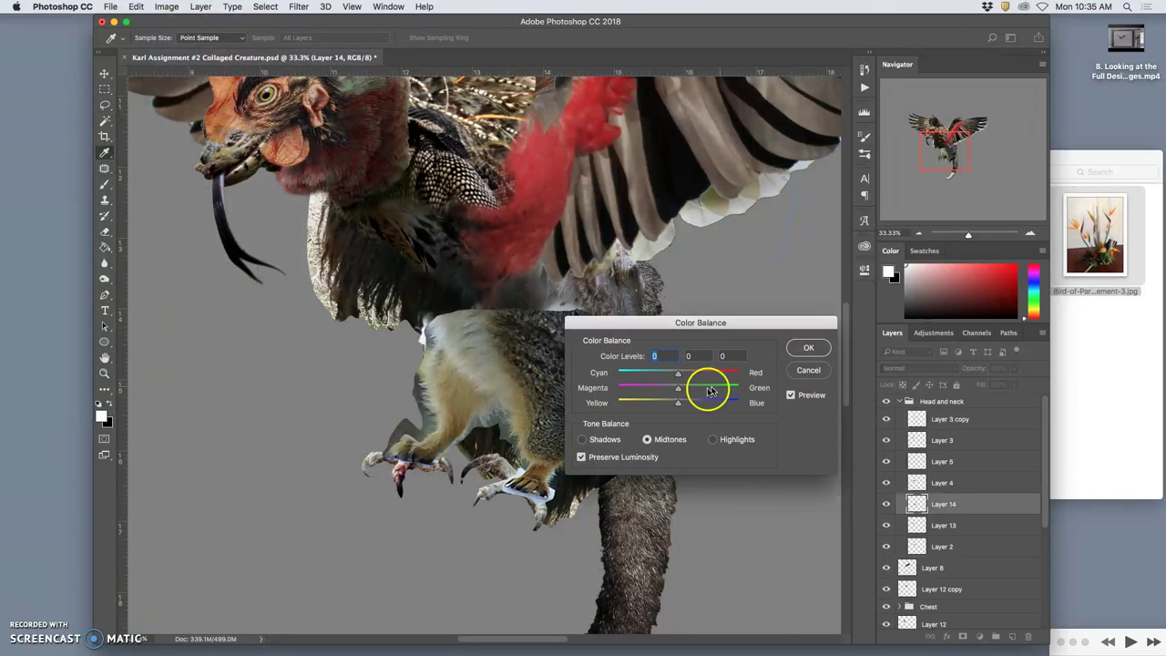
pyautogui.moveTo(678, 374); pyautogui.dragTo(681, 375)
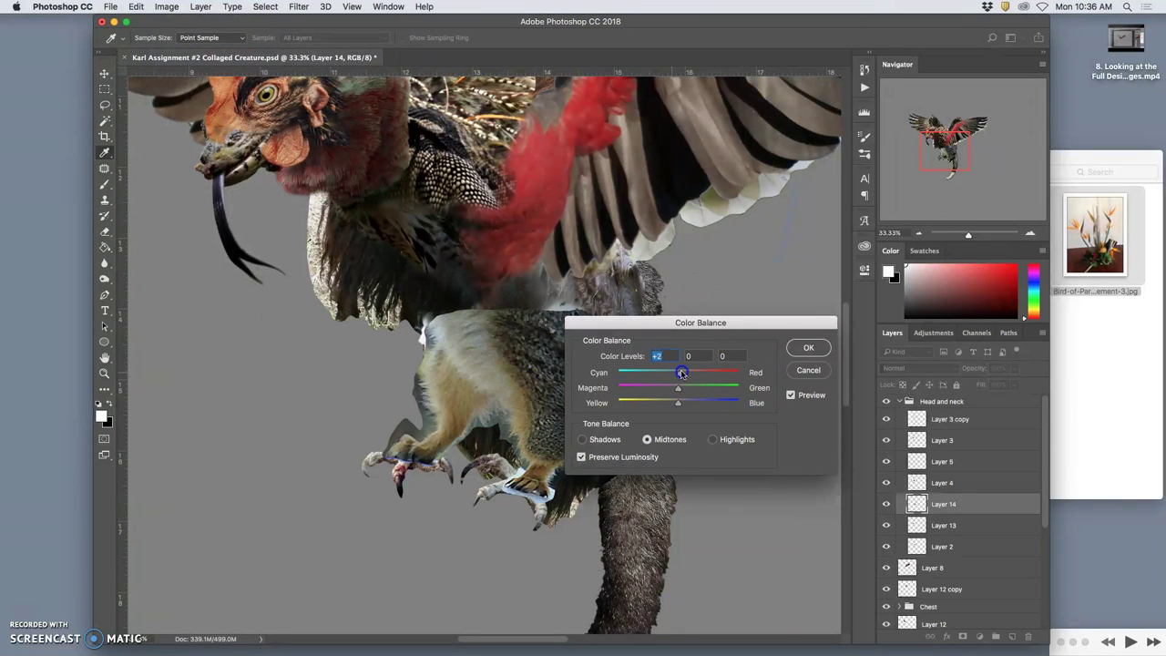
pyautogui.click(678, 403)
pyautogui.moveTo(691, 404); pyautogui.dragTo(689, 403)
pyautogui.moveTo(694, 324); pyautogui.dragTo(779, 260)
pyautogui.moveTo(775, 339); pyautogui.dragTo(770, 342)
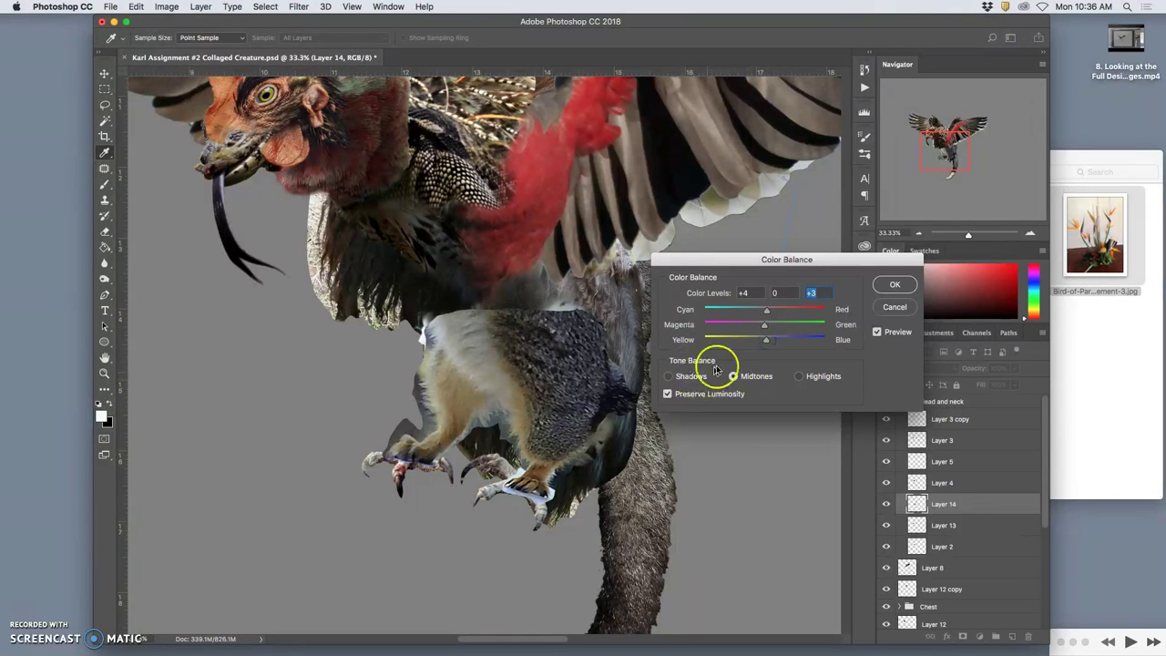
pyautogui.moveTo(763, 324); pyautogui.dragTo(760, 326)
pyautogui.click(763, 326)
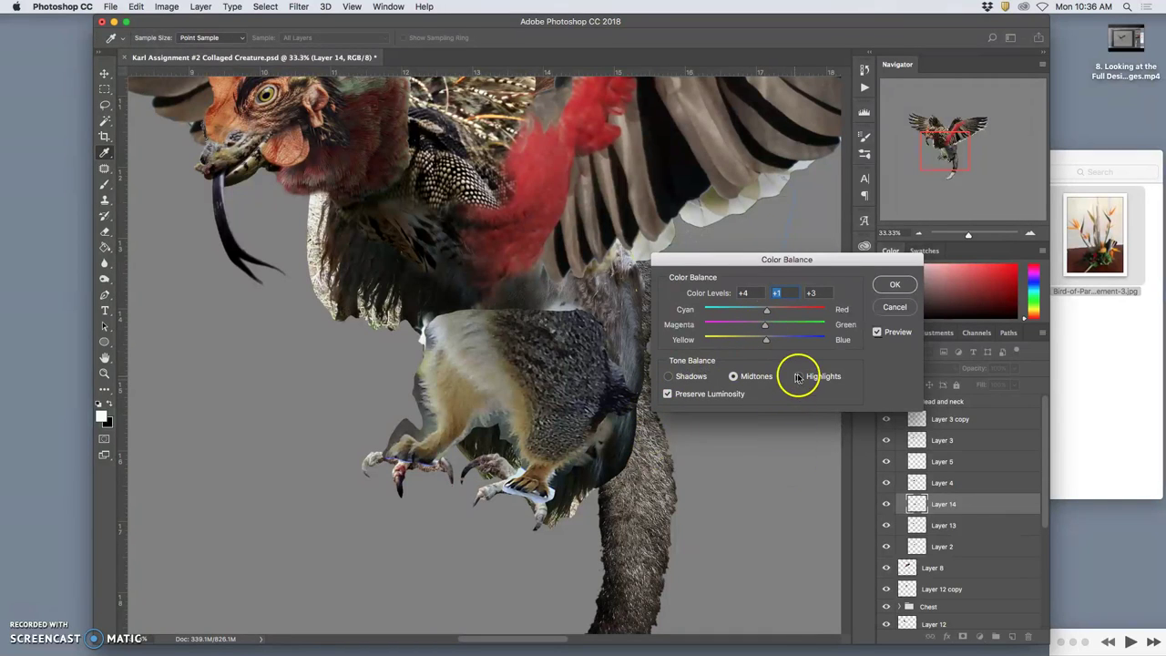
# Set the Color Balance highlights to +5 red, 0 and +23 blue, and apply the adjustment.
pyautogui.click(799, 376)
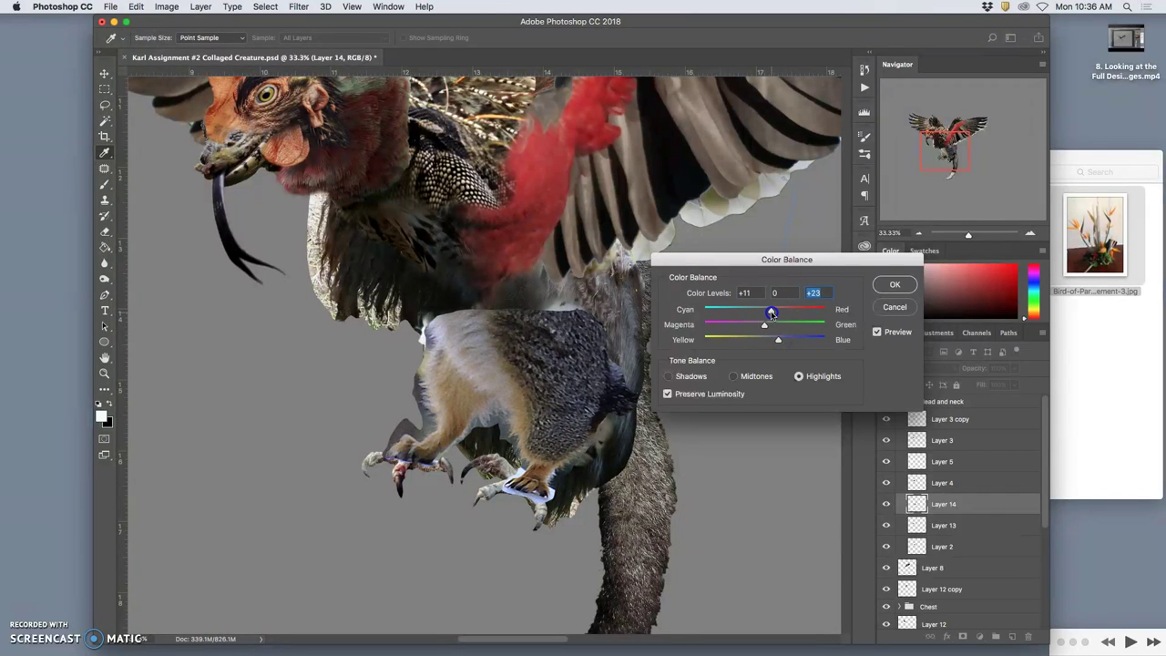
pyautogui.moveTo(769, 313); pyautogui.dragTo(766, 311)
pyautogui.click(867, 293)
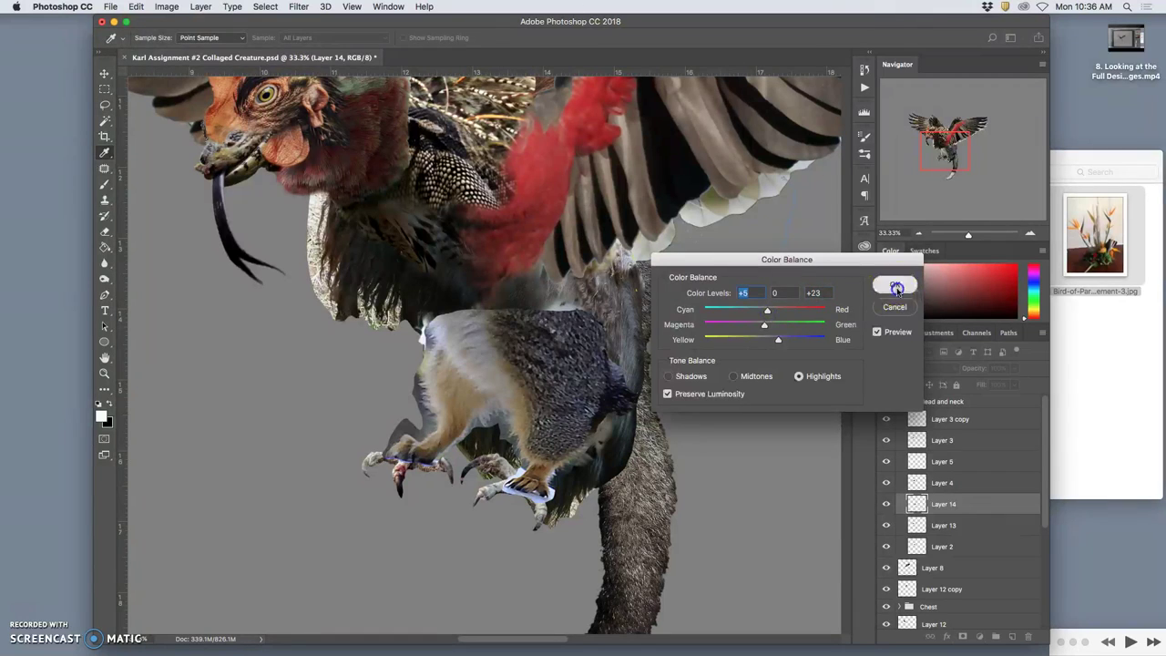
# Erase the hard upper and rear edges of the squirrel legs with a soft 428 px Eraser to blend them into the body.
pyautogui.click(106, 231)
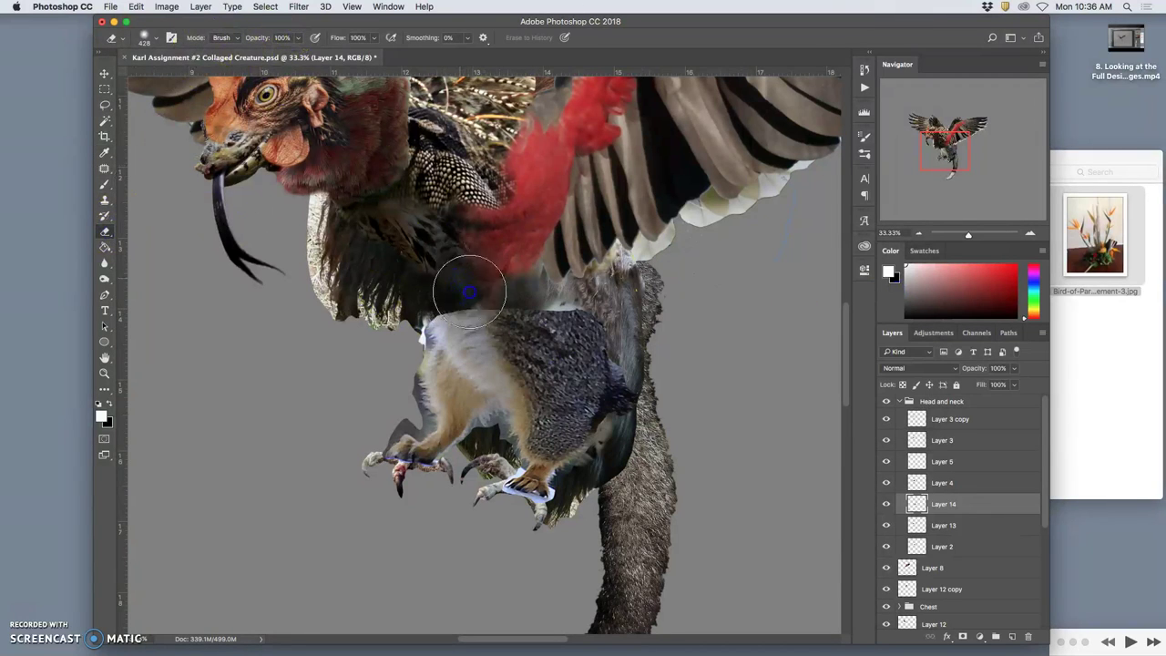
pyautogui.moveTo(463, 284)
pyautogui.mouseDown()
pyautogui.moveTo(422, 302)
pyautogui.moveTo(458, 288)
pyautogui.moveTo(565, 297)
pyautogui.moveTo(583, 286)
pyautogui.moveTo(618, 310)
pyautogui.moveTo(640, 351)
pyautogui.moveTo(641, 400)
pyautogui.moveTo(645, 368)
pyautogui.moveTo(628, 439)
pyautogui.moveTo(639, 391)
pyautogui.moveTo(614, 425)
pyautogui.moveTo(633, 341)
pyautogui.moveTo(636, 381)
pyautogui.mouseUp()
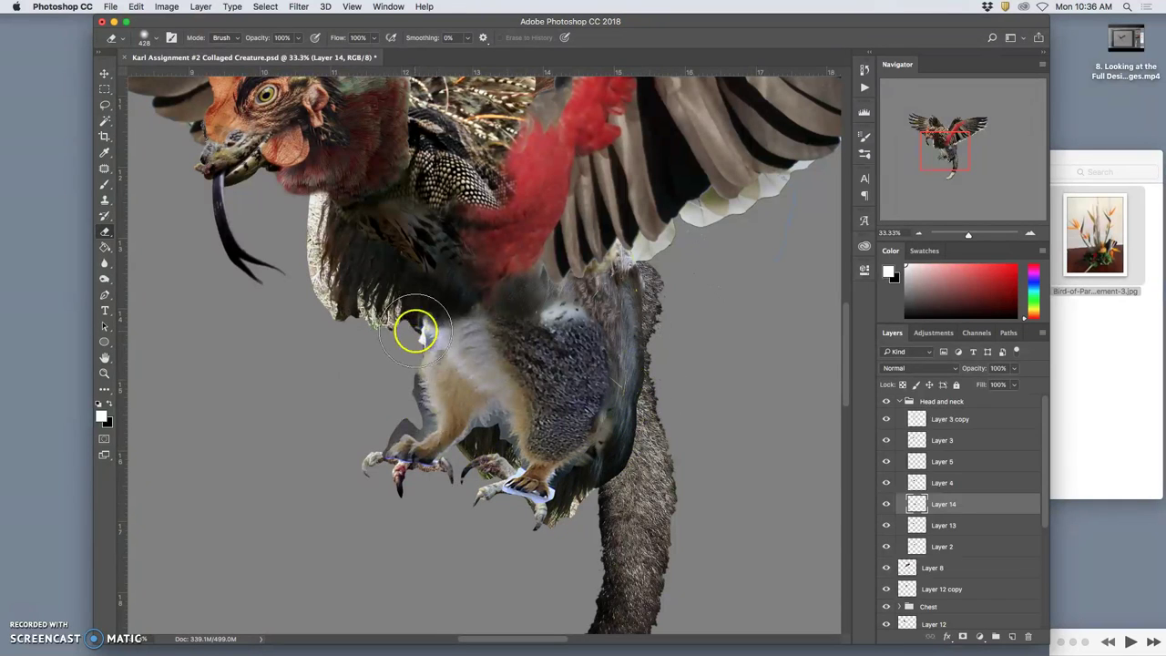
pyautogui.moveTo(414, 329); pyautogui.dragTo(416, 321)
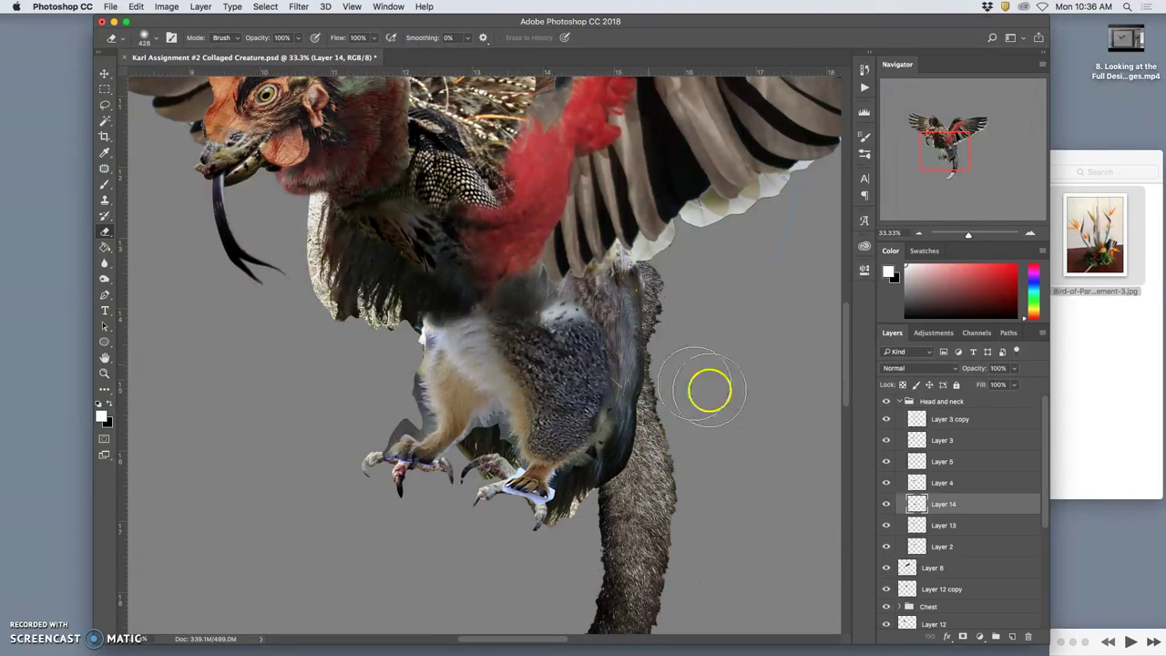
# Toggle the visibility of Layer 13 and Layer 10 to look for the layer holding the bird legs.
pyautogui.click(887, 525)
pyautogui.click(887, 525)
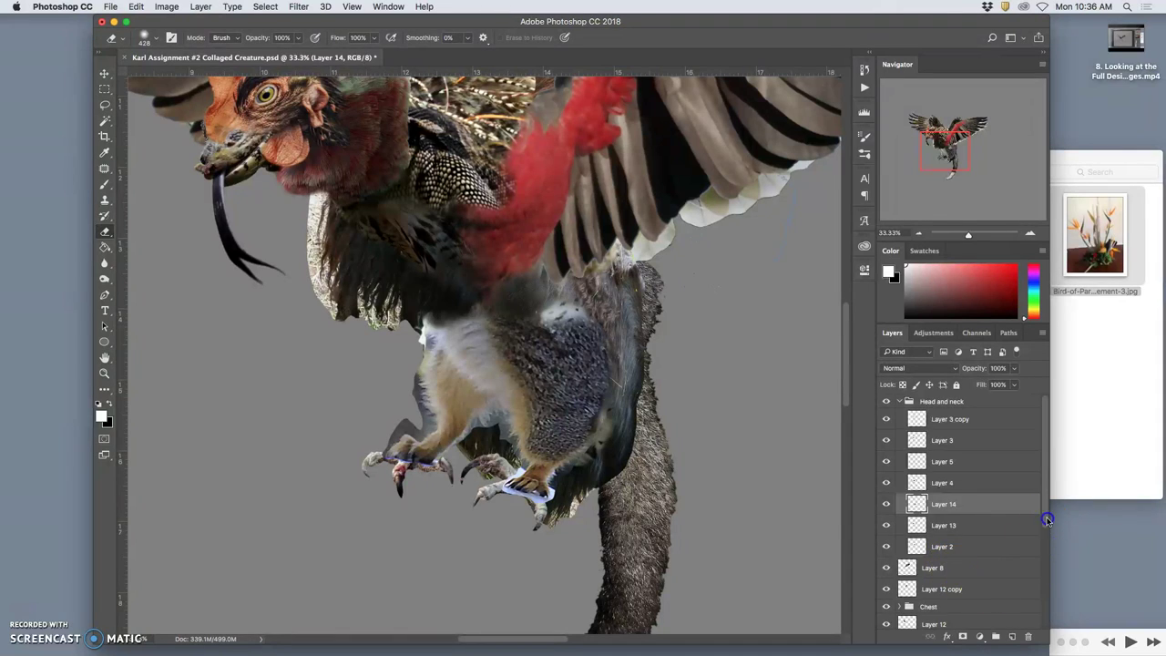
pyautogui.moveTo(1046, 520); pyautogui.dragTo(1038, 591)
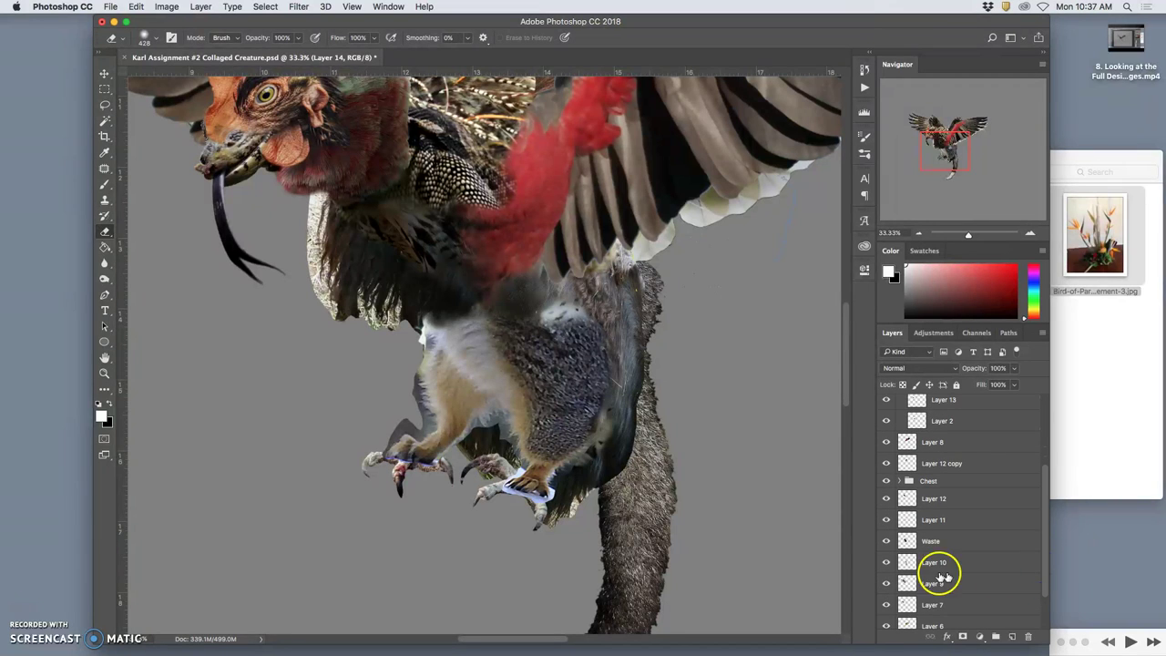
pyautogui.click(885, 561)
pyautogui.click(885, 562)
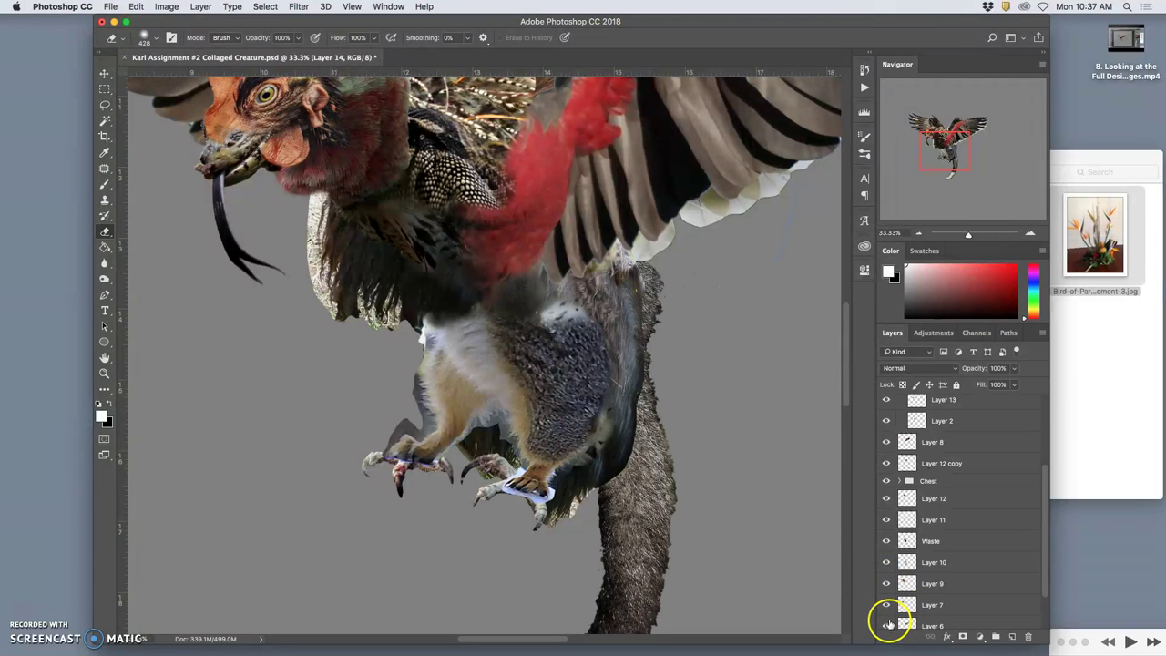
# Turn on the Move tool's Auto-Select for Layer, select the bird claws' layer, and toggle its visibility to check its contents.
pyautogui.click(104, 73)
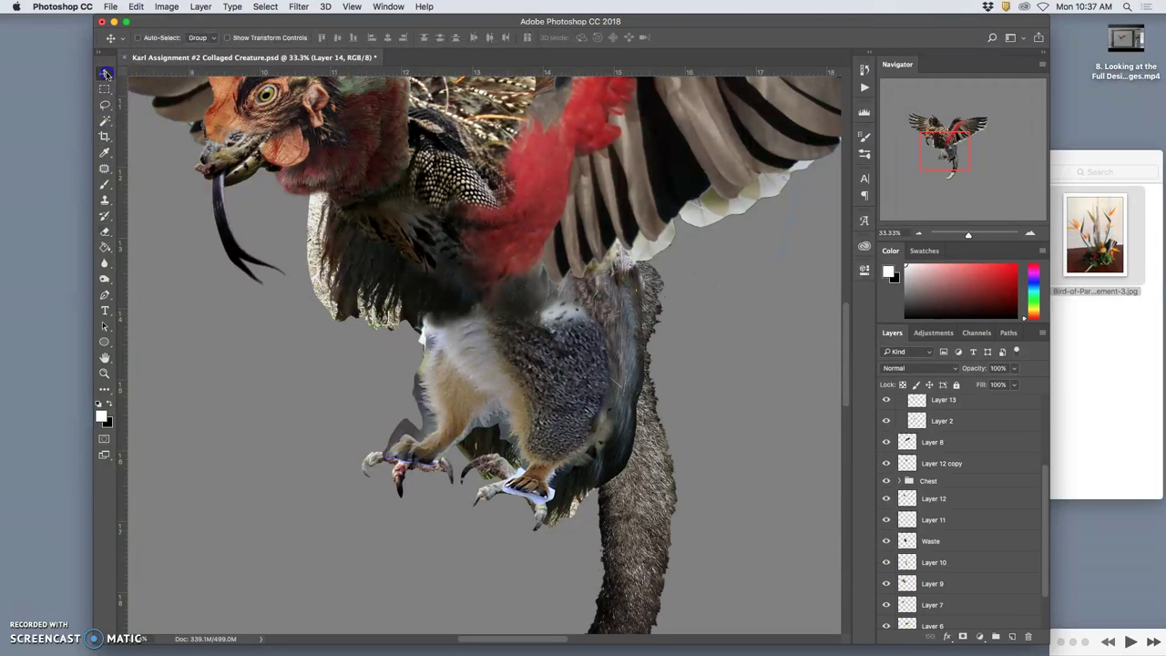
pyautogui.click(139, 38)
pyautogui.click(198, 47)
pyautogui.click(486, 493)
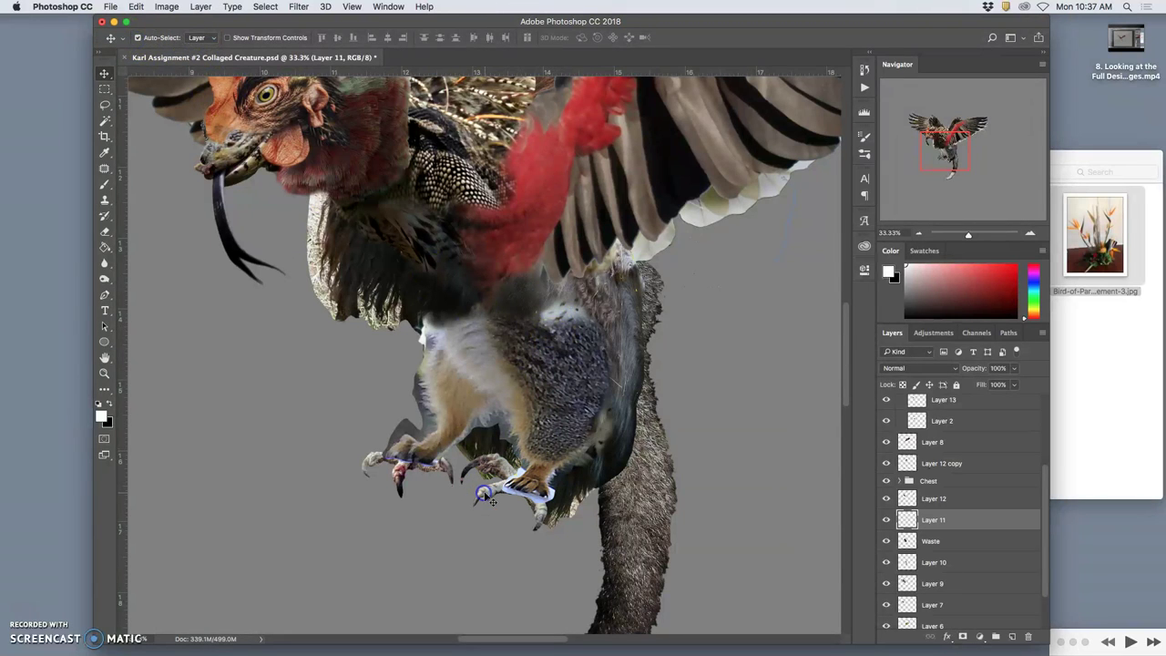
pyautogui.click(885, 519)
pyautogui.click(886, 519)
# Erase the leftover bird-leg feathers and white edges on Layer 11 around the squirrel hips and thighs.
pyautogui.click(104, 232)
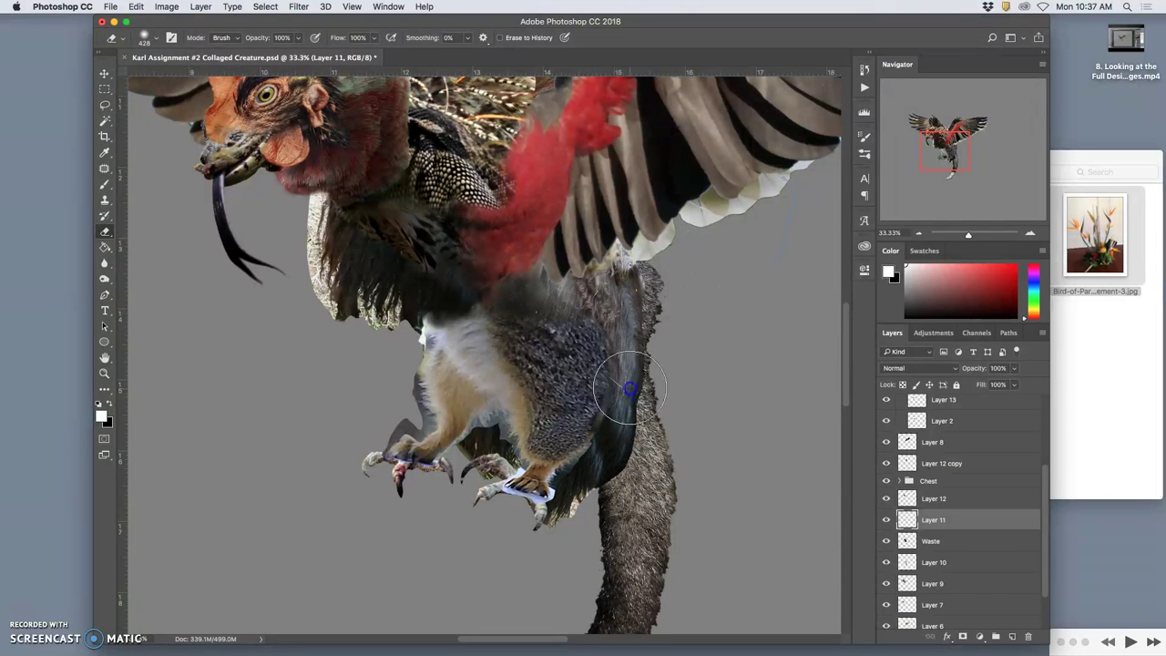
pyautogui.moveTo(625, 389)
pyautogui.mouseDown()
pyautogui.moveTo(647, 372)
pyautogui.moveTo(607, 416)
pyautogui.moveTo(629, 390)
pyautogui.moveTo(494, 403)
pyautogui.moveTo(422, 333)
pyautogui.moveTo(479, 351)
pyautogui.moveTo(421, 343)
pyautogui.moveTo(418, 318)
pyautogui.moveTo(391, 373)
pyautogui.moveTo(397, 400)
pyautogui.mouseUp()
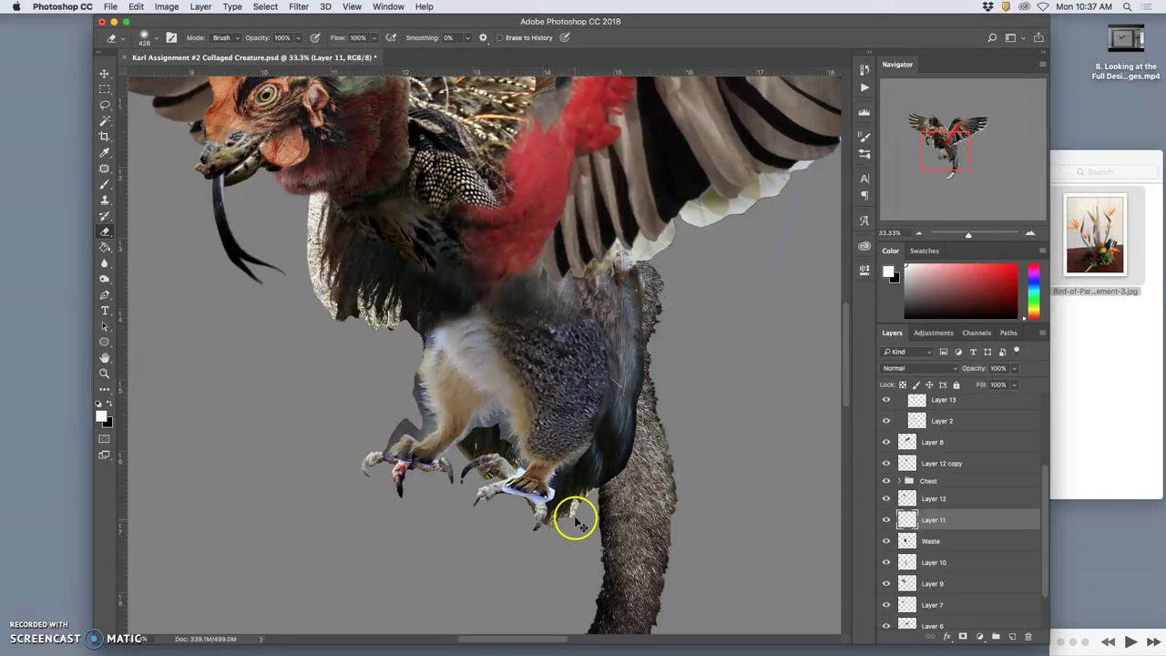
pyautogui.press('super+minus')
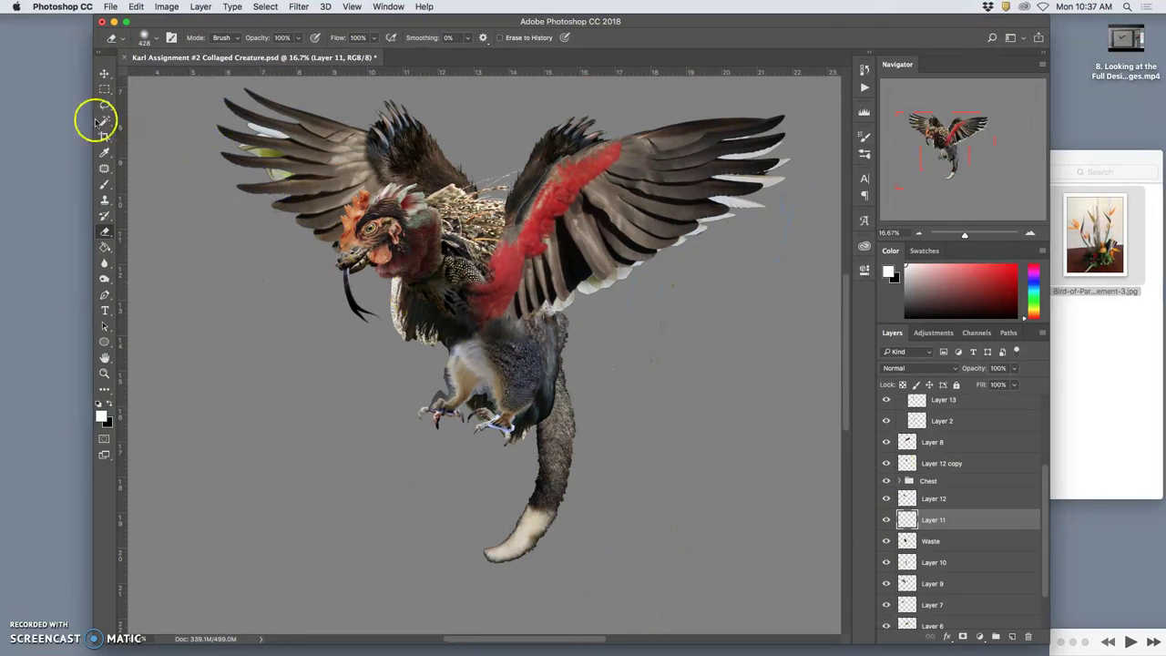
# Select the squirrel leg layer, Layer 14, and toggle its visibility repeatedly to compare the creature with and without the fur.
pyautogui.click(104, 73)
pyautogui.click(513, 371)
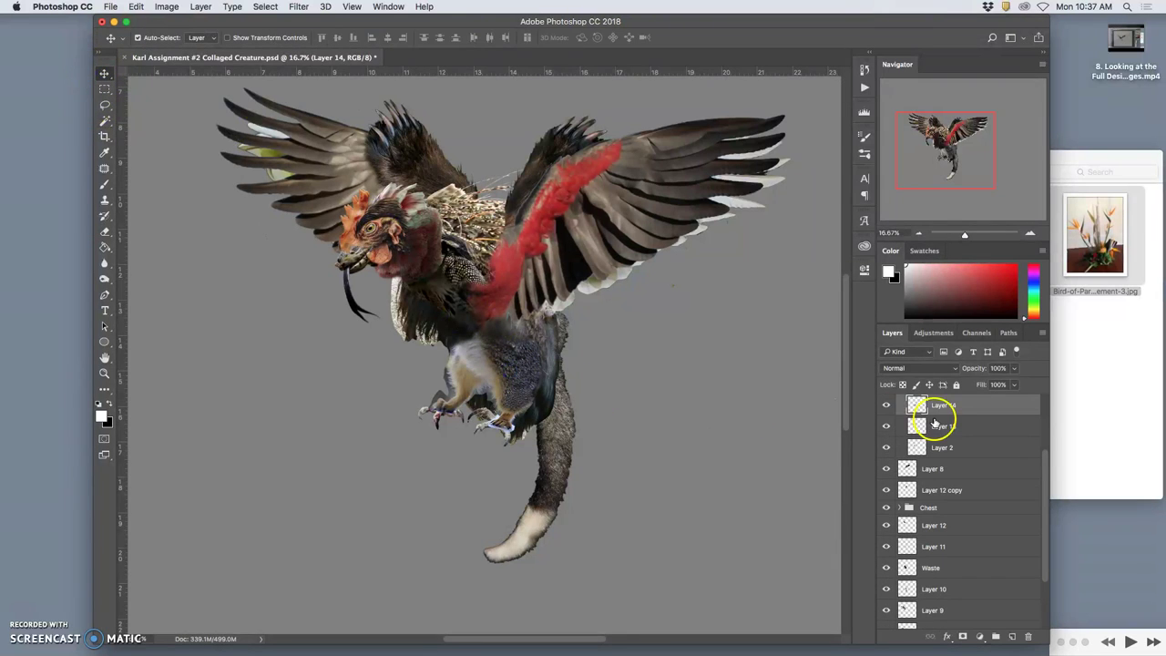
pyautogui.click(886, 404)
pyautogui.click(885, 406)
pyautogui.click(885, 404)
pyautogui.click(885, 405)
pyautogui.click(885, 404)
pyautogui.click(885, 404)
pyautogui.click(885, 404)
pyautogui.click(885, 405)
pyautogui.click(885, 404)
pyautogui.click(886, 405)
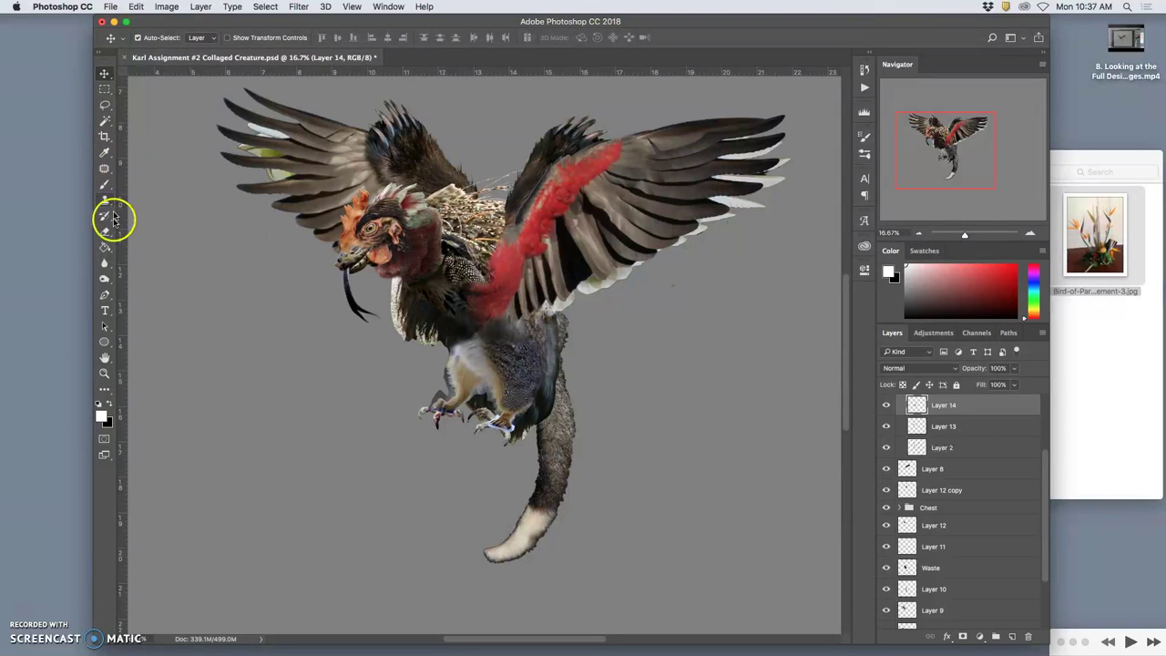
# Lighten the squirrel fur on both legs of Layer 14 with the 380 px Dodge tool at 16% exposure on midtones.
pyautogui.moveTo(105, 278); pyautogui.dragTo(140, 279)
pyautogui.click(886, 406)
pyautogui.click(886, 406)
pyautogui.moveTo(507, 377); pyautogui.dragTo(507, 401)
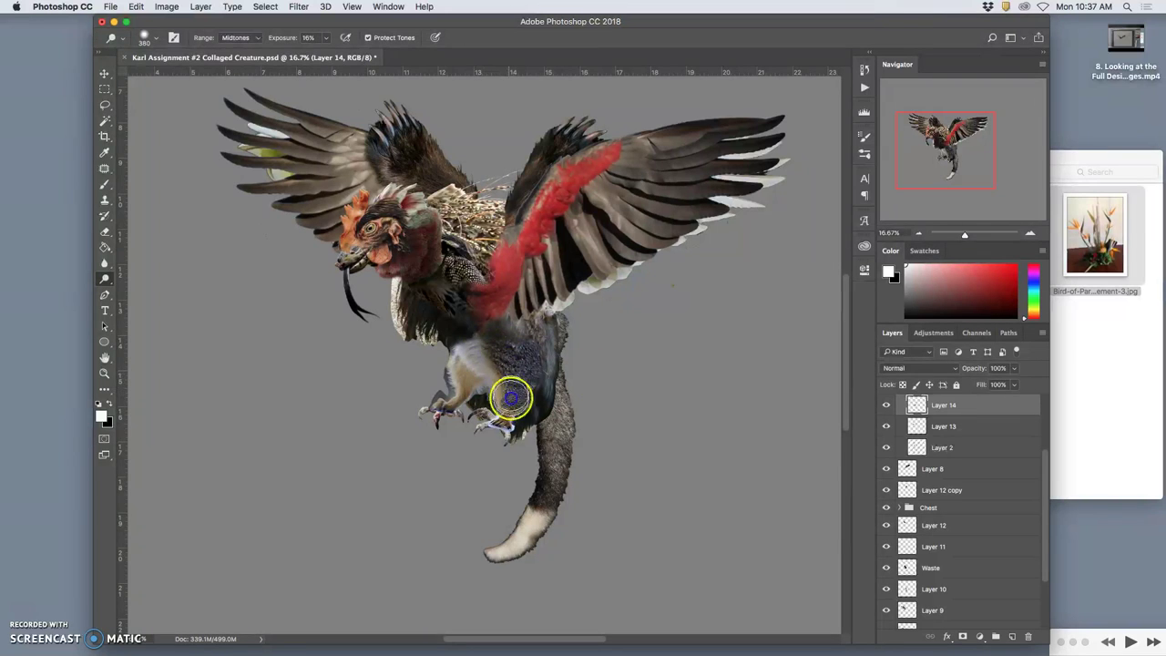
pyautogui.click(505, 417)
pyautogui.click(508, 362)
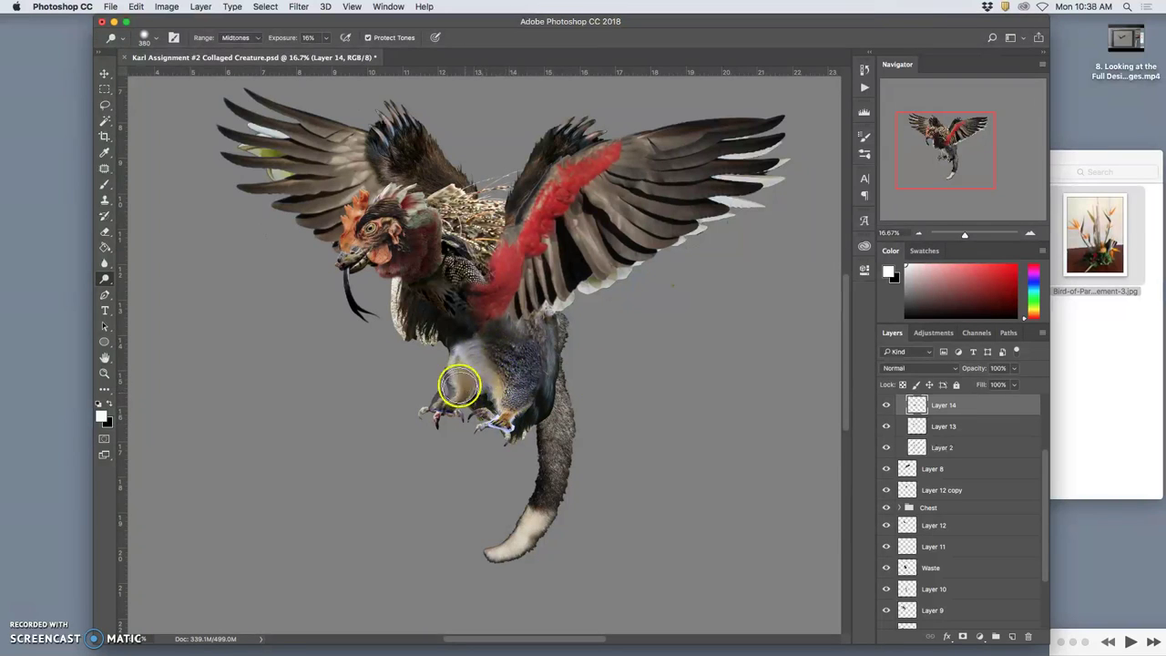
pyautogui.moveTo(457, 354)
pyautogui.mouseDown()
pyautogui.moveTo(448, 414)
pyautogui.moveTo(466, 364)
pyautogui.moveTo(508, 406)
pyautogui.moveTo(493, 435)
pyautogui.moveTo(513, 356)
pyautogui.mouseUp()
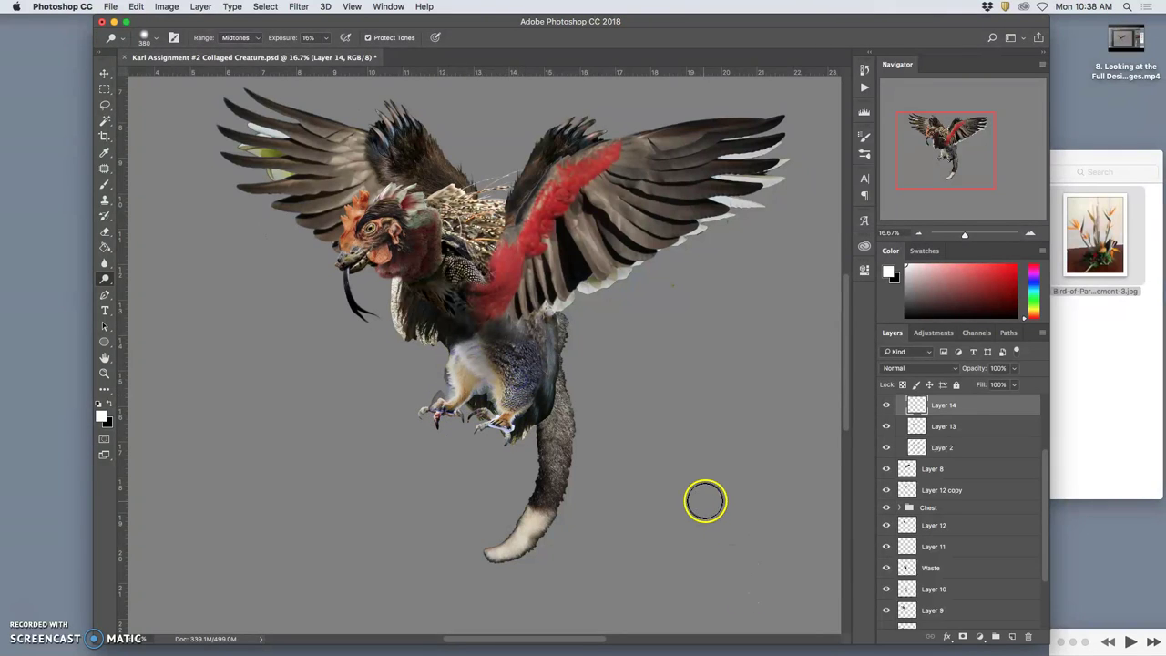
# Darken the front leg and the upper leg fur with a 172 px Burn tool at 6% hardness and 4% exposure.
pyautogui.press('super+equal')
pyautogui.press('super+equal')
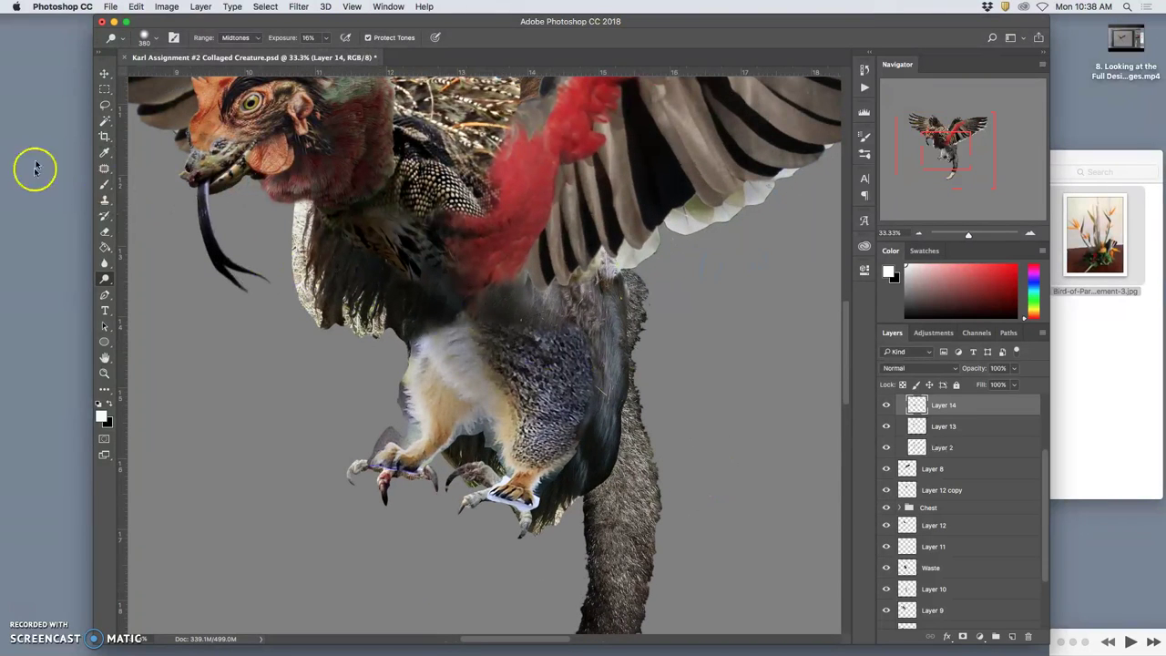
pyautogui.click(106, 281)
pyautogui.click(155, 283)
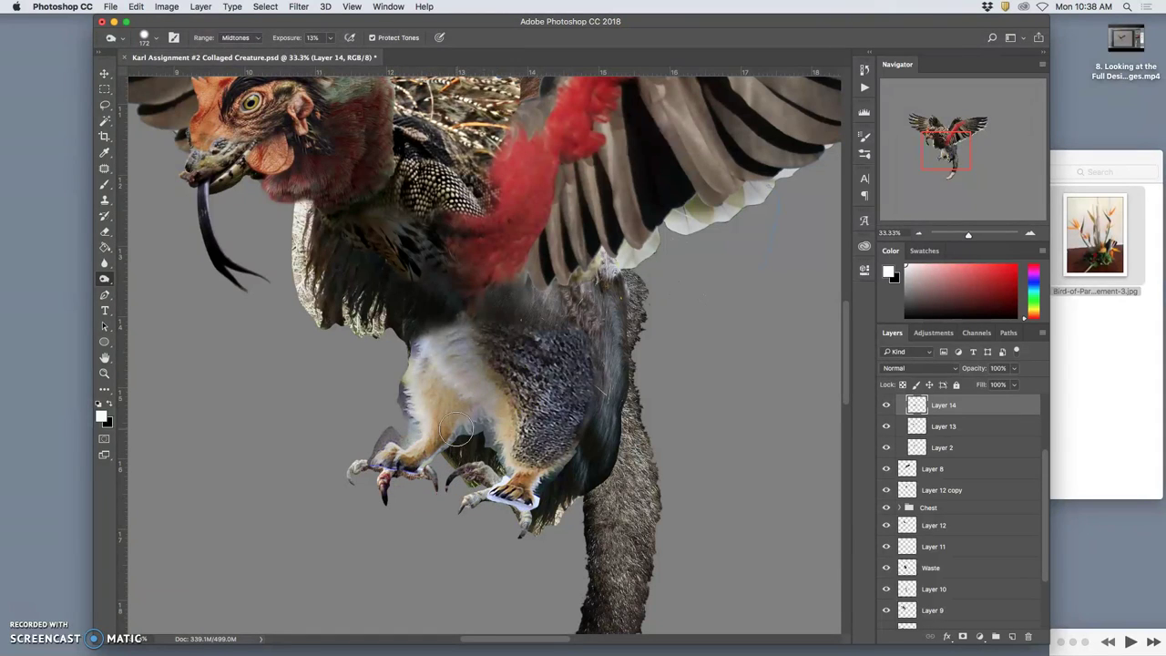
pyautogui.press('alt+super+z')
pyautogui.press('alt+super+z')
pyautogui.click(332, 37)
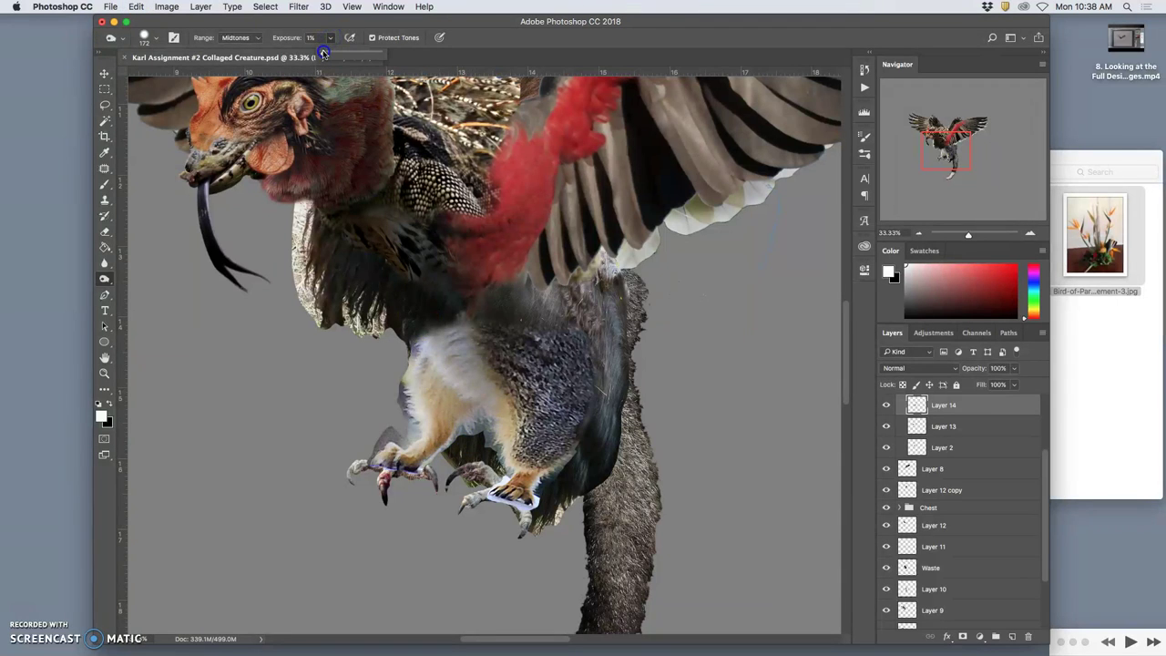
pyautogui.click(155, 39)
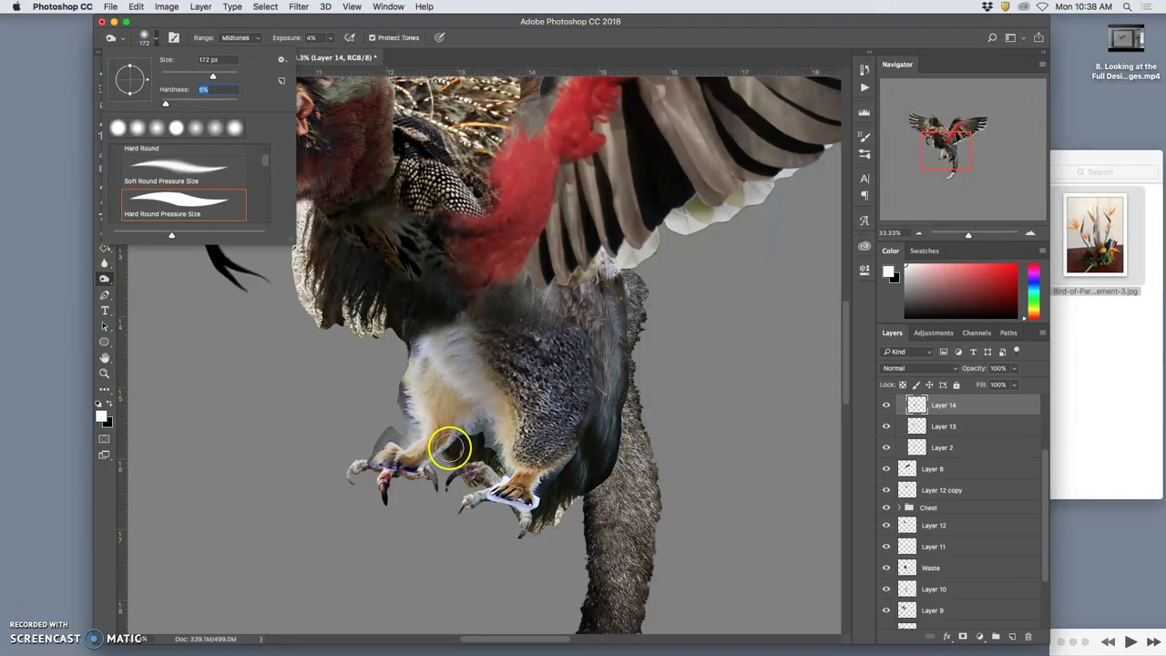
pyautogui.click(424, 462)
pyautogui.moveTo(453, 424)
pyautogui.mouseDown()
pyautogui.moveTo(476, 401)
pyautogui.moveTo(434, 372)
pyautogui.mouseUp()
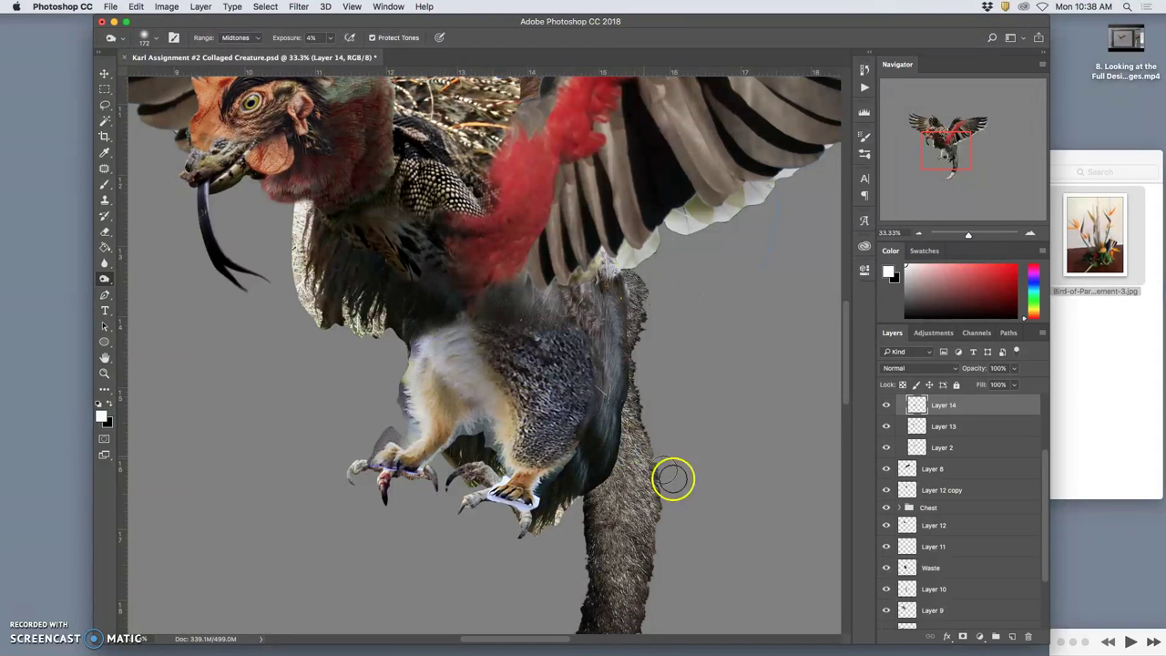
pyautogui.click(435, 326)
pyautogui.moveTo(447, 323)
pyautogui.mouseDown()
pyautogui.moveTo(451, 358)
pyautogui.moveTo(441, 342)
pyautogui.mouseUp()
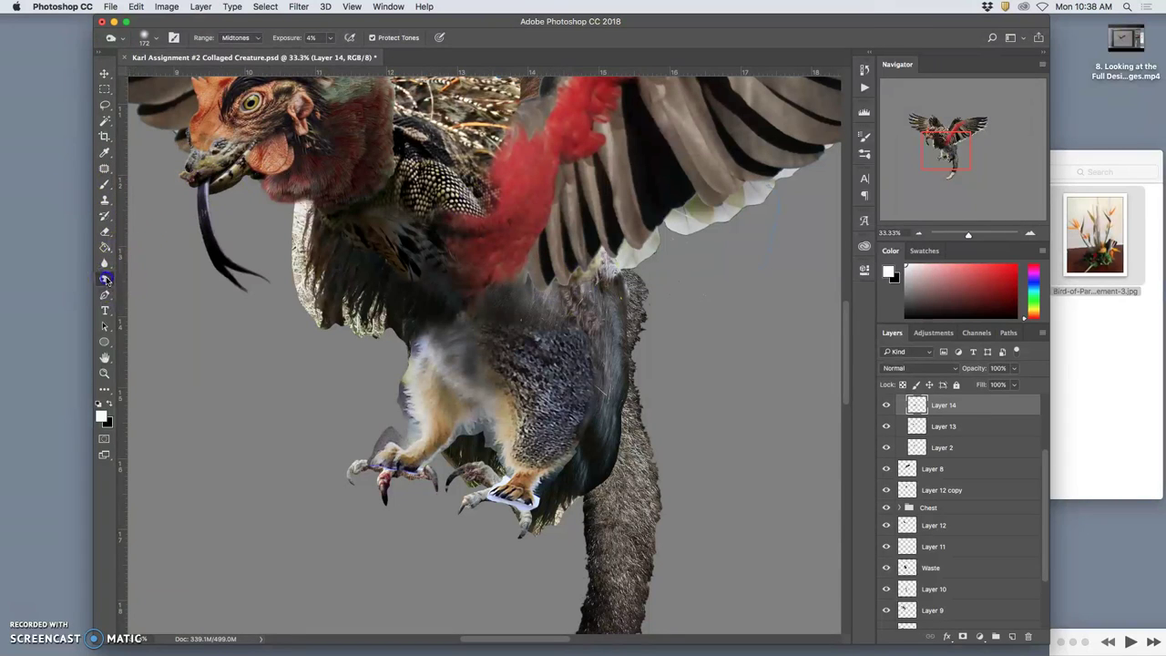
# Dodge the fur between the thighs and soften the legs' upper edge with the Eraser at 71% opacity.
pyautogui.moveTo(105, 280); pyautogui.dragTo(150, 289)
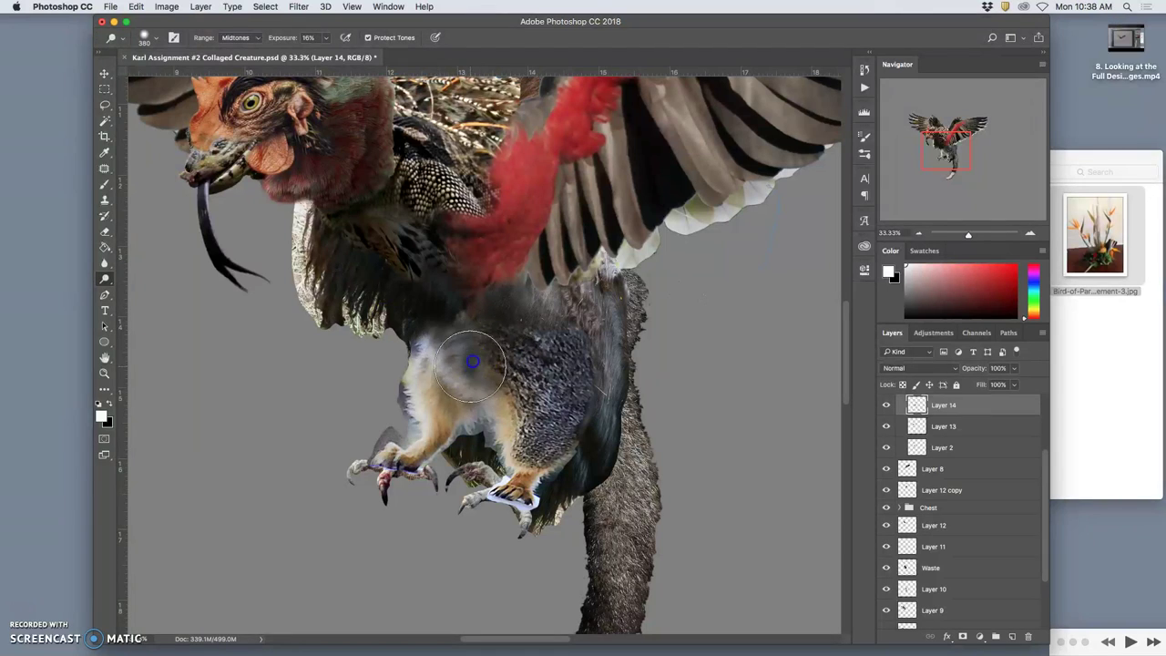
pyautogui.moveTo(474, 359)
pyautogui.mouseDown()
pyautogui.moveTo(451, 348)
pyautogui.moveTo(494, 374)
pyautogui.mouseUp()
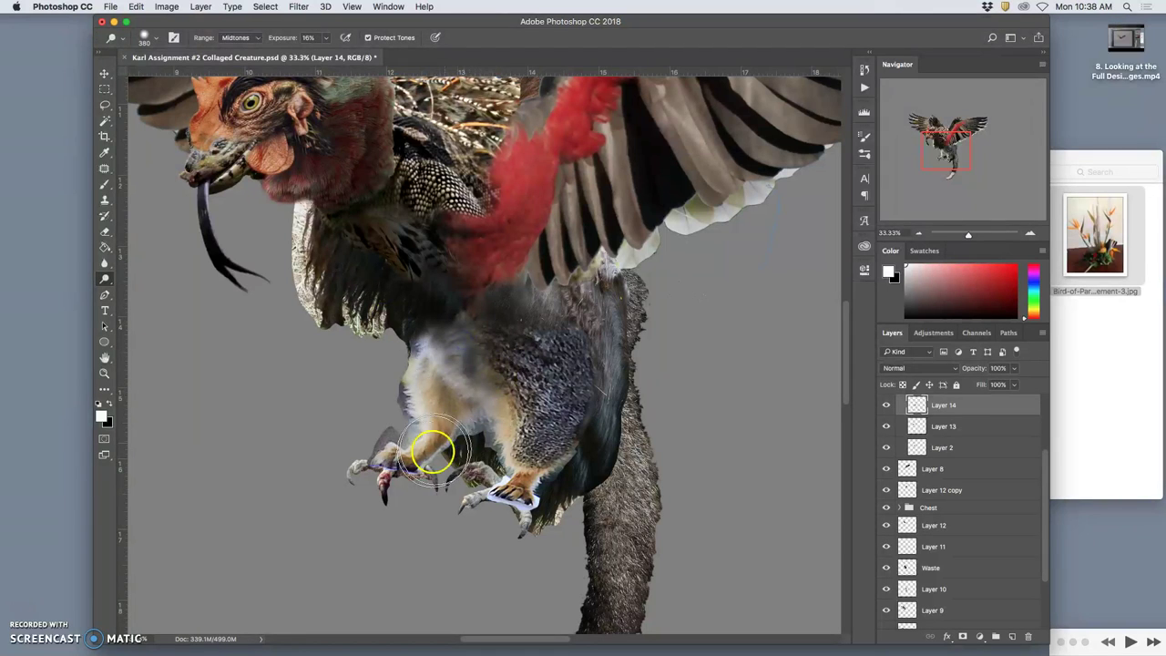
pyautogui.click(106, 230)
pyautogui.click(295, 39)
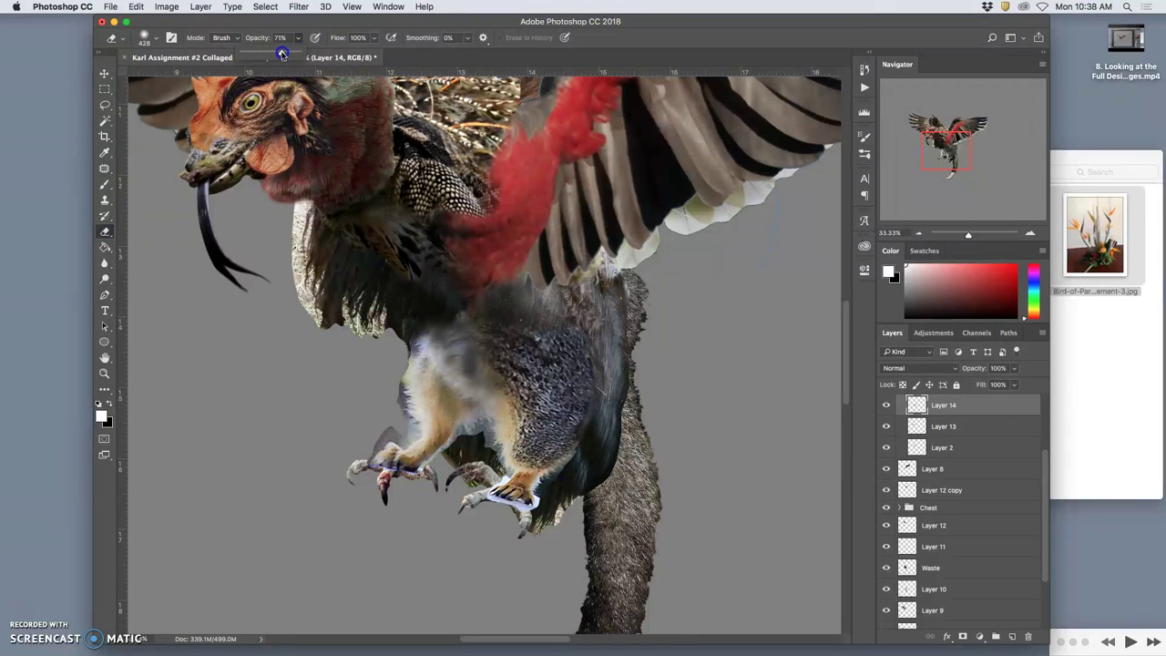
pyautogui.moveTo(468, 325)
pyautogui.mouseDown()
pyautogui.moveTo(450, 328)
pyautogui.moveTo(467, 315)
pyautogui.moveTo(456, 312)
pyautogui.moveTo(490, 320)
pyautogui.moveTo(481, 333)
pyautogui.moveTo(424, 333)
pyautogui.moveTo(494, 358)
pyautogui.moveTo(533, 333)
pyautogui.moveTo(526, 341)
pyautogui.moveTo(519, 328)
pyautogui.mouseUp()
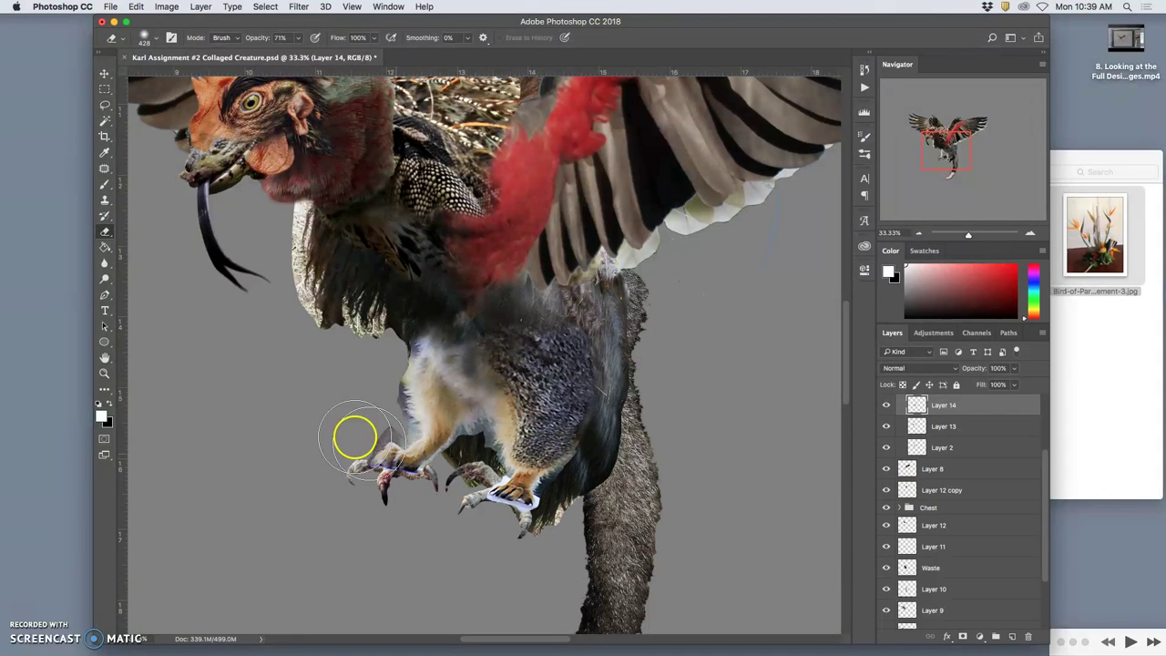
# Select the bird feet's layer, Layer 11, check its contents, and erase its remains around the belly and upper thigh at 71% opacity.
pyautogui.click(106, 73)
pyautogui.click(437, 435)
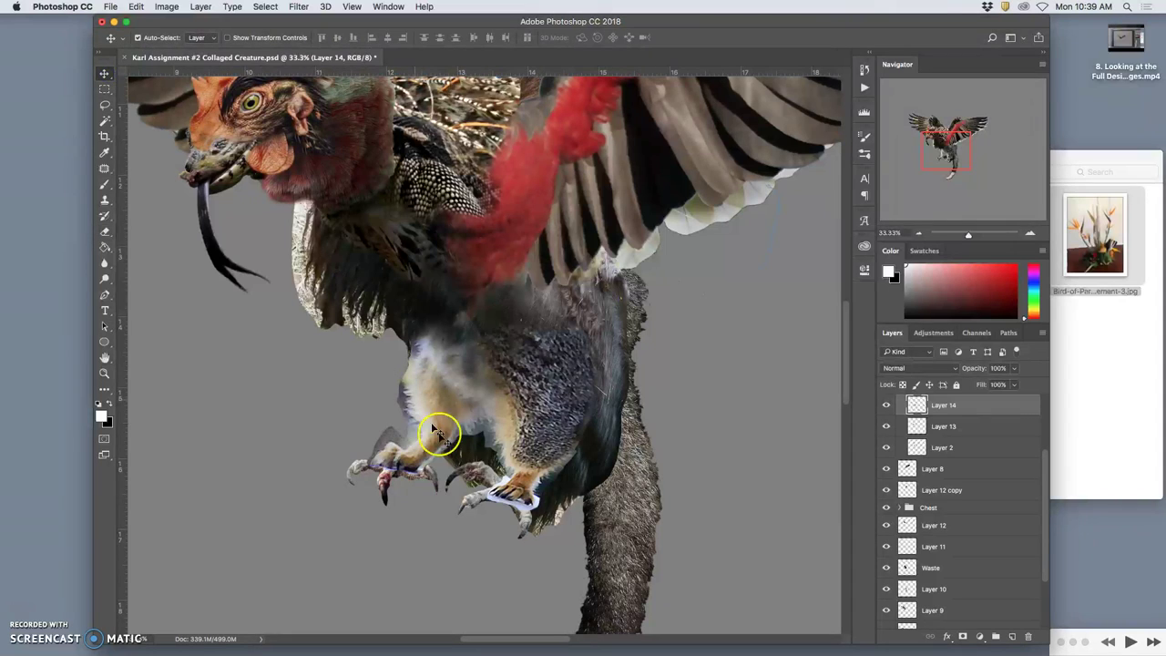
pyautogui.click(470, 498)
pyautogui.click(888, 547)
pyautogui.click(888, 547)
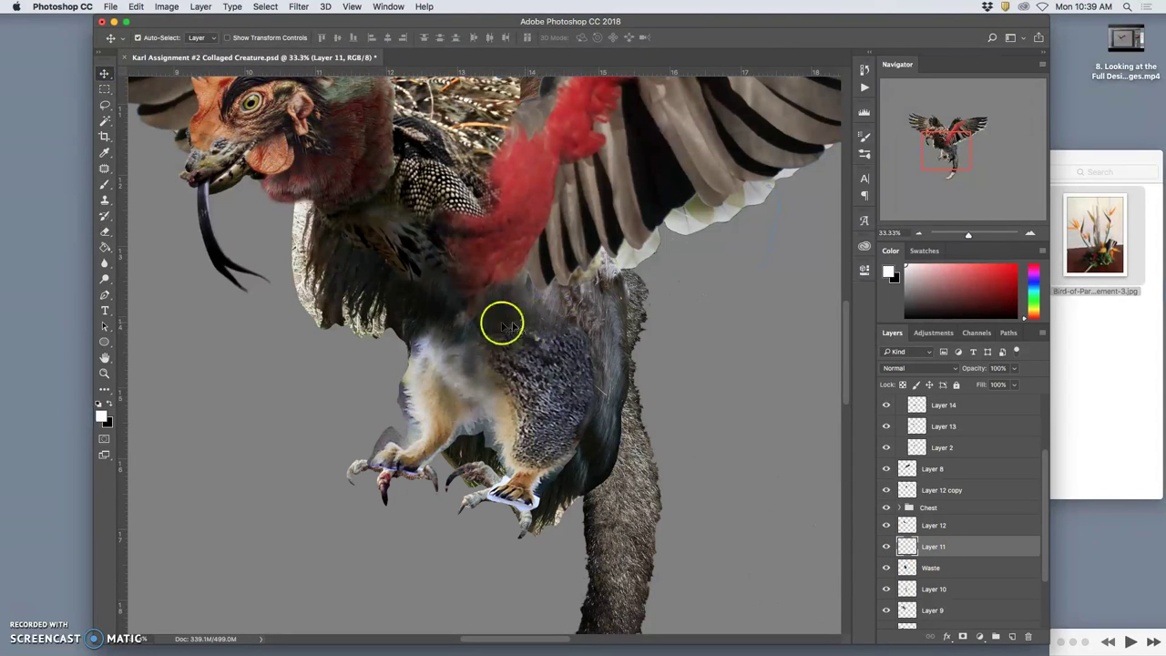
pyautogui.click(107, 235)
pyautogui.click(470, 299)
pyautogui.moveTo(533, 344); pyautogui.dragTo(538, 351)
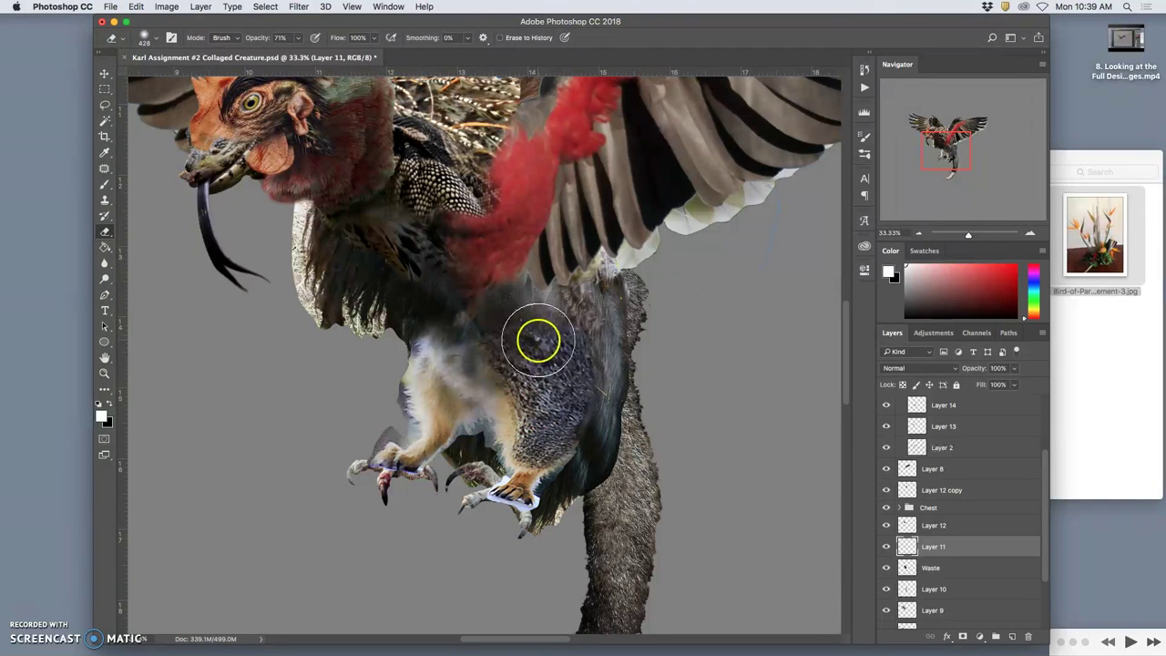
pyautogui.click(539, 338)
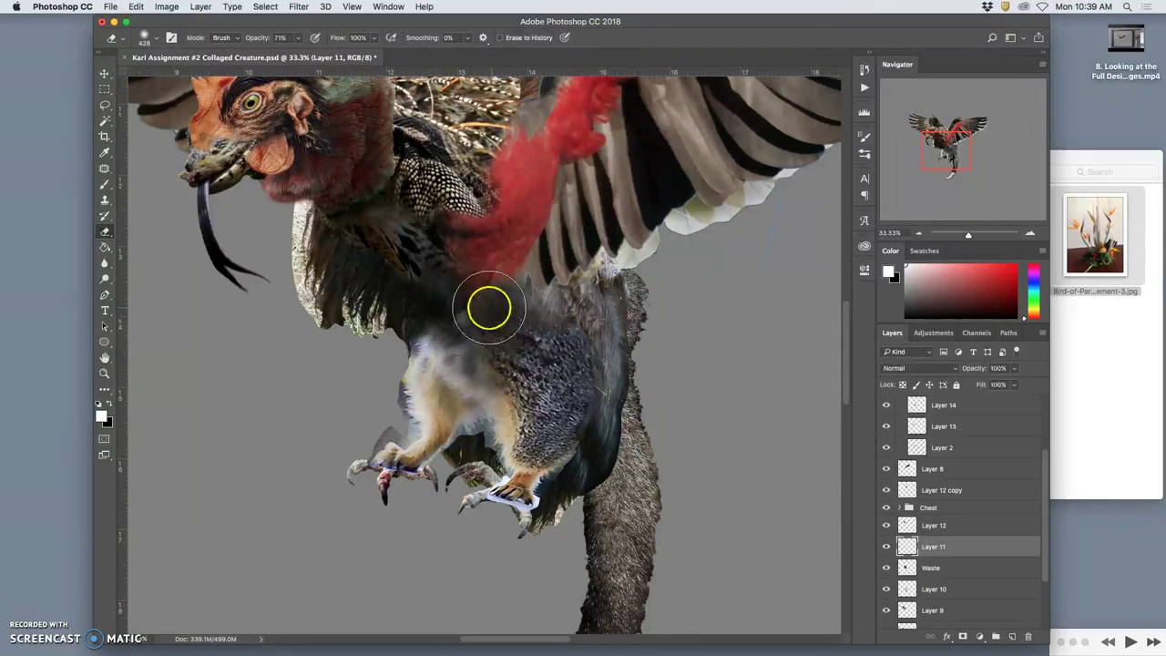
# Select the pale feathers along the red-marked wing, Layer 6, and toggle the layer's visibility to check its contents.
pyautogui.press('super+equal')
pyautogui.press('super+minus')
pyautogui.press('super+minus')
pyautogui.press('super+minus')
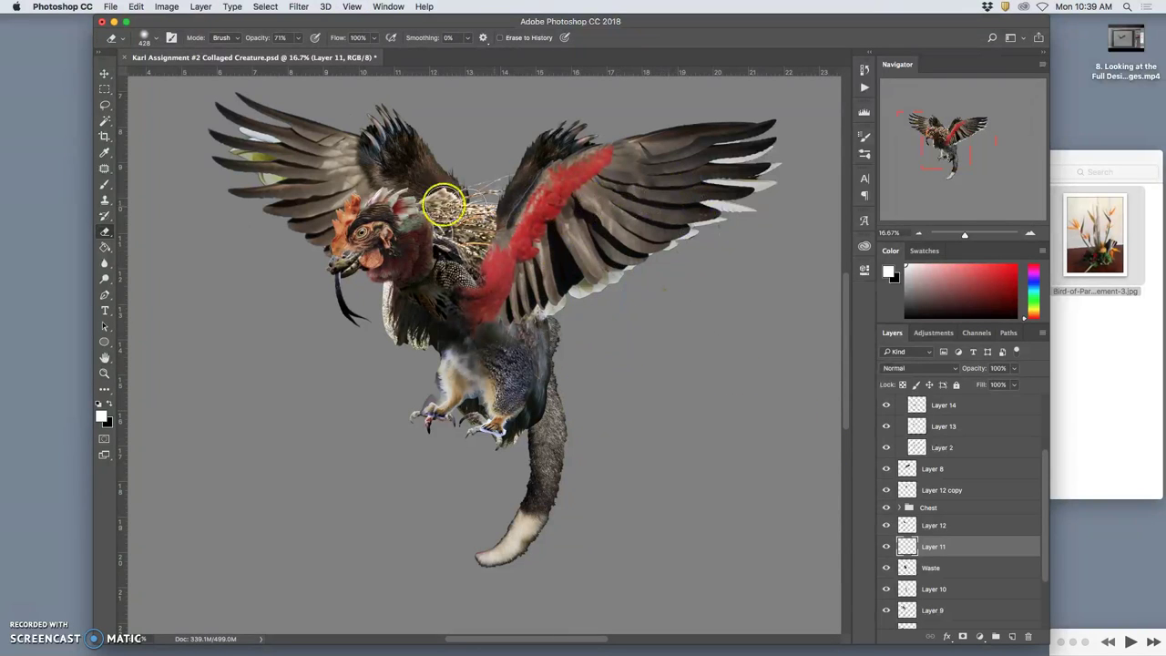
pyautogui.click(104, 73)
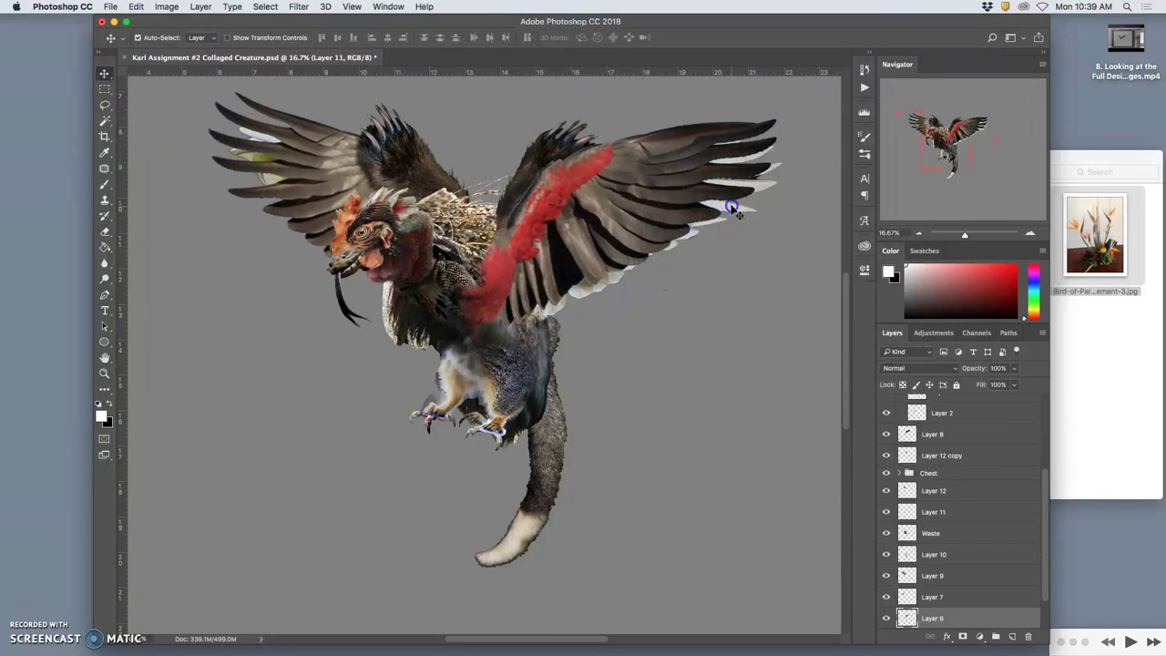
pyautogui.click(886, 619)
pyautogui.click(886, 618)
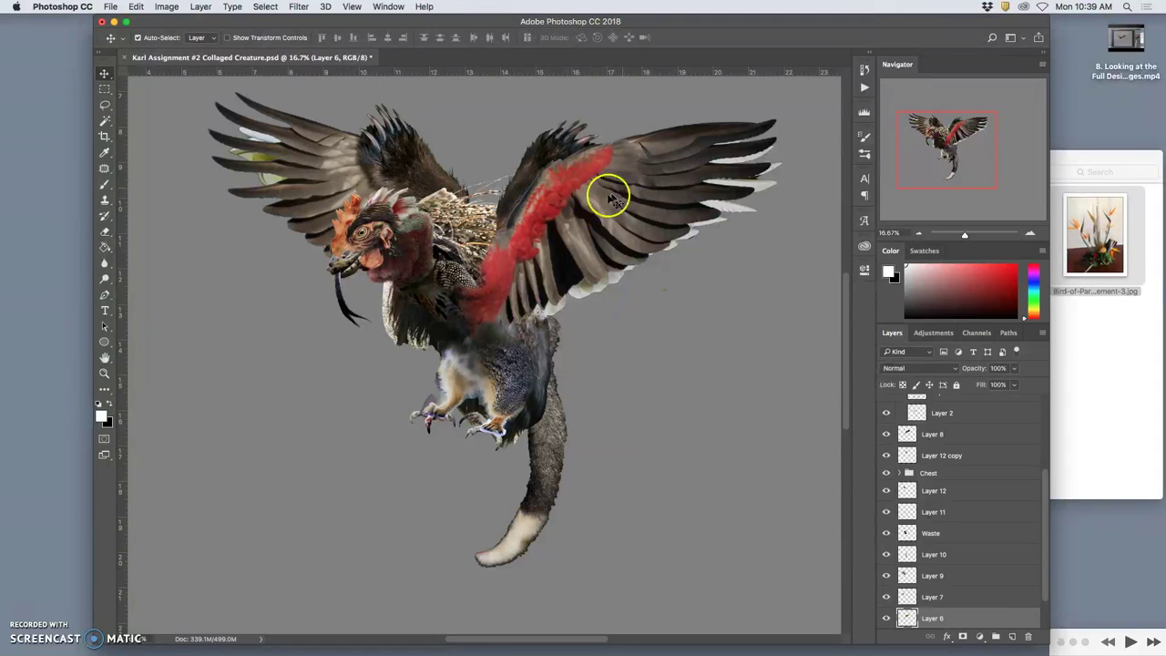
# Darken Layer 6's pale wing feathers with Levels, setting the output white to 212 and the midtones to 1.11.
pyautogui.click(167, 6)
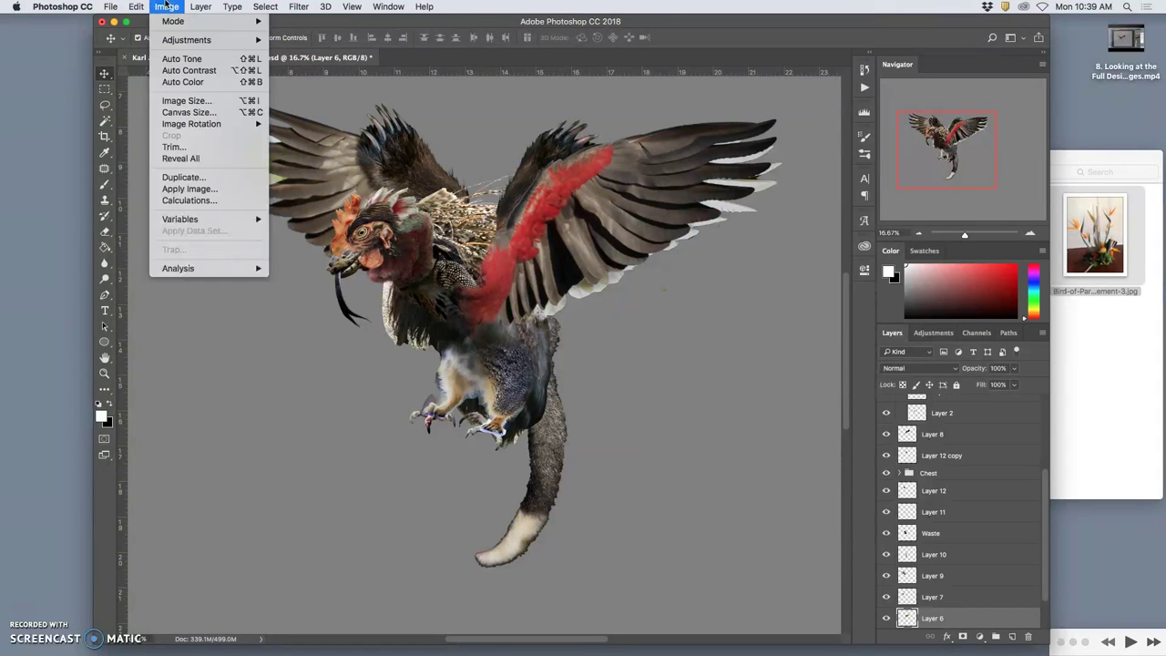
pyautogui.click(692, 216)
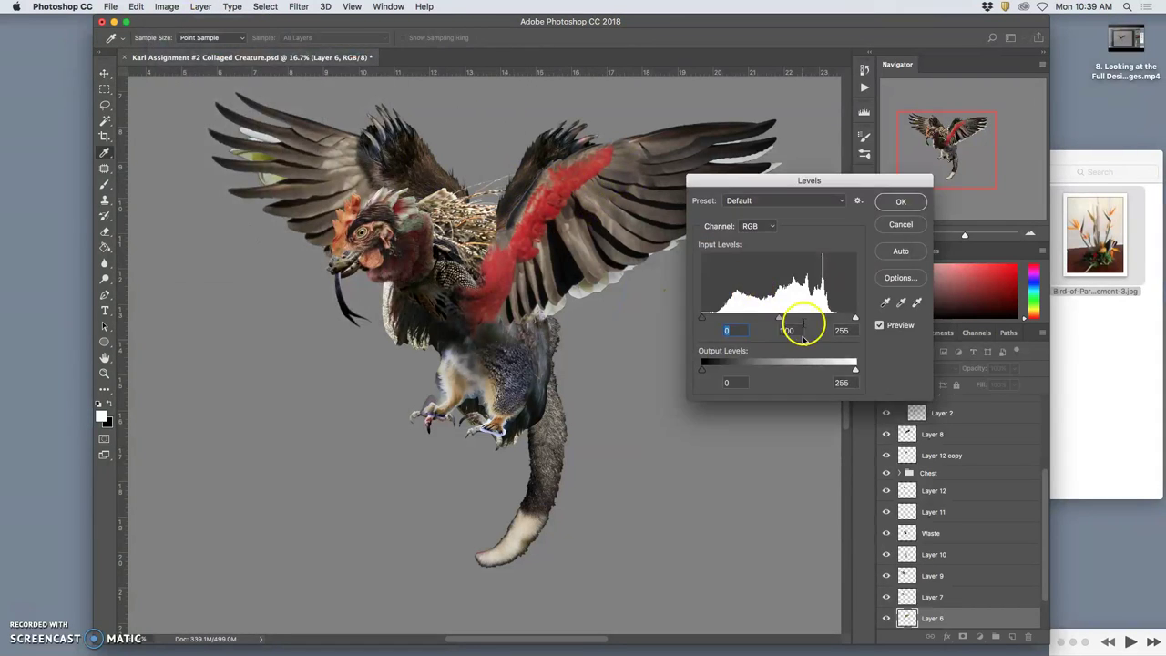
pyautogui.moveTo(812, 182); pyautogui.dragTo(807, 325)
pyautogui.moveTo(857, 517); pyautogui.dragTo(826, 516)
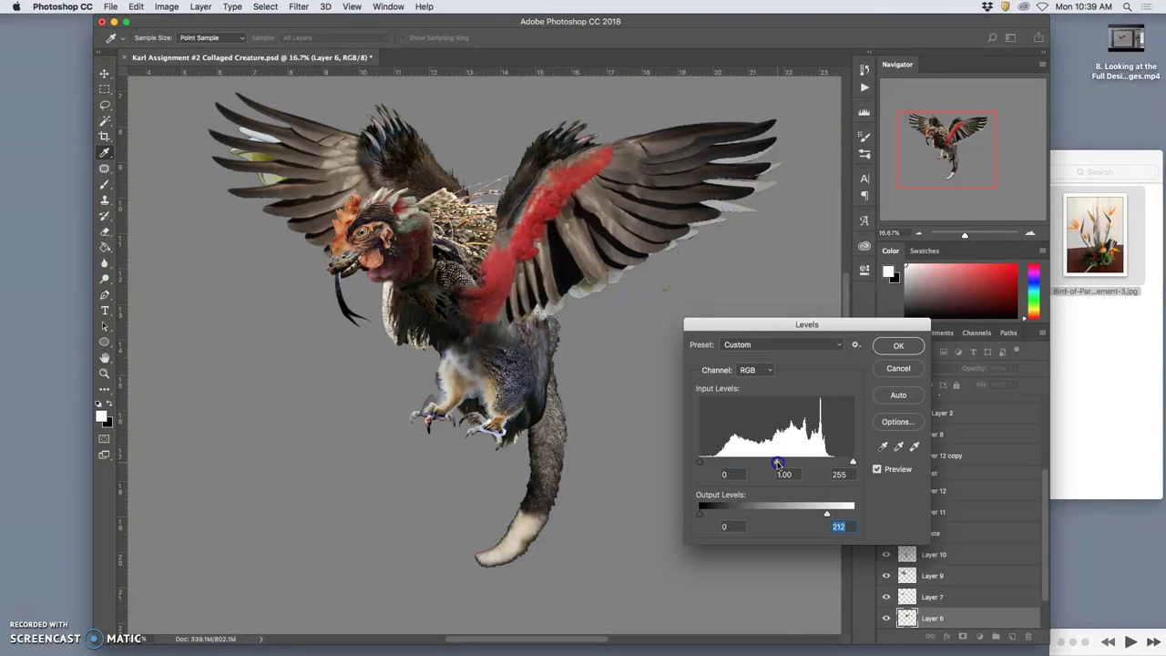
pyautogui.moveTo(775, 461)
pyautogui.mouseDown()
pyautogui.moveTo(798, 462)
pyautogui.moveTo(770, 461)
pyautogui.mouseUp()
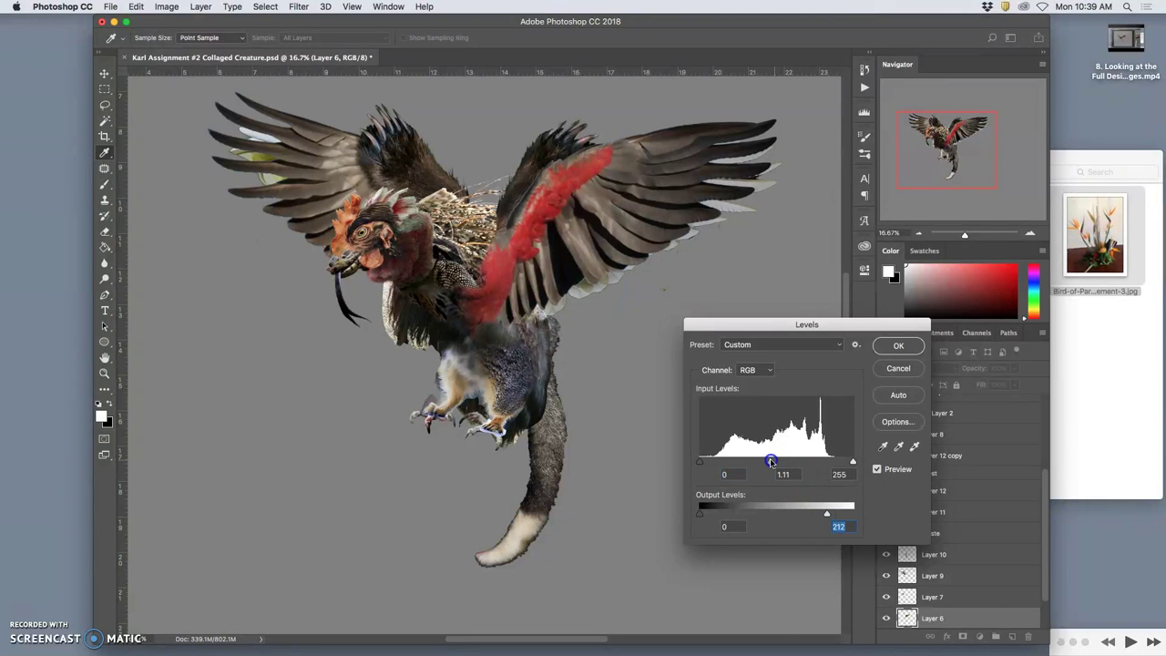
pyautogui.click(897, 345)
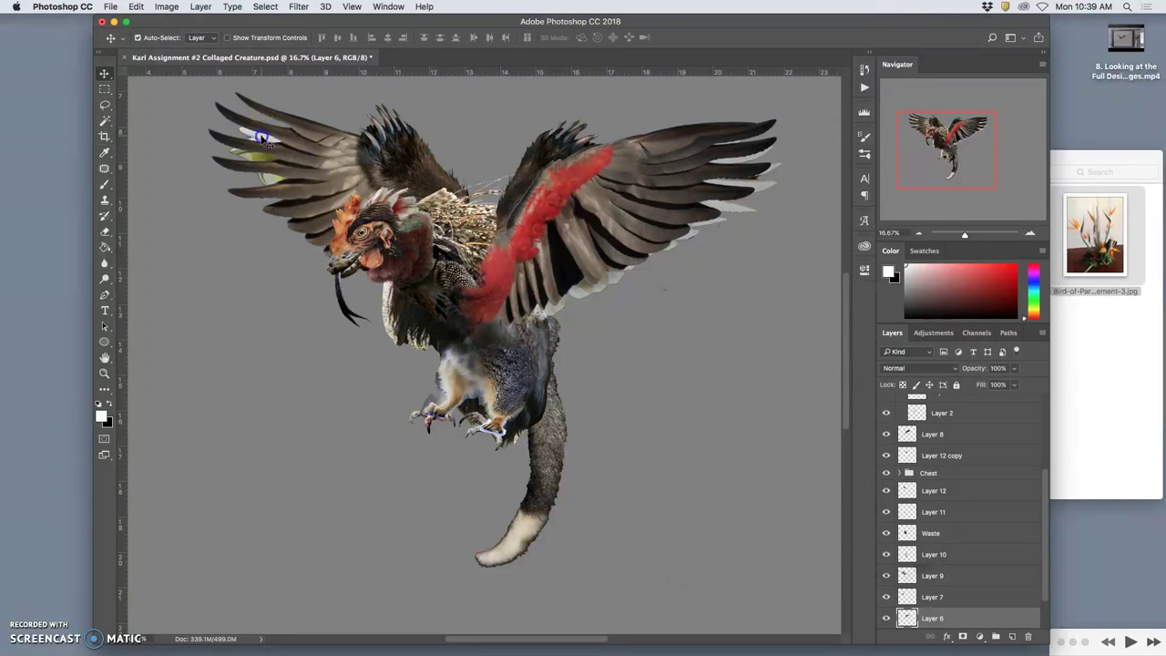
# Darken the pale feathers of the opposite wing on Layer 7 with Levels, using output white 196 and midtones 1.34.
pyautogui.click(262, 137)
pyautogui.click(166, 6)
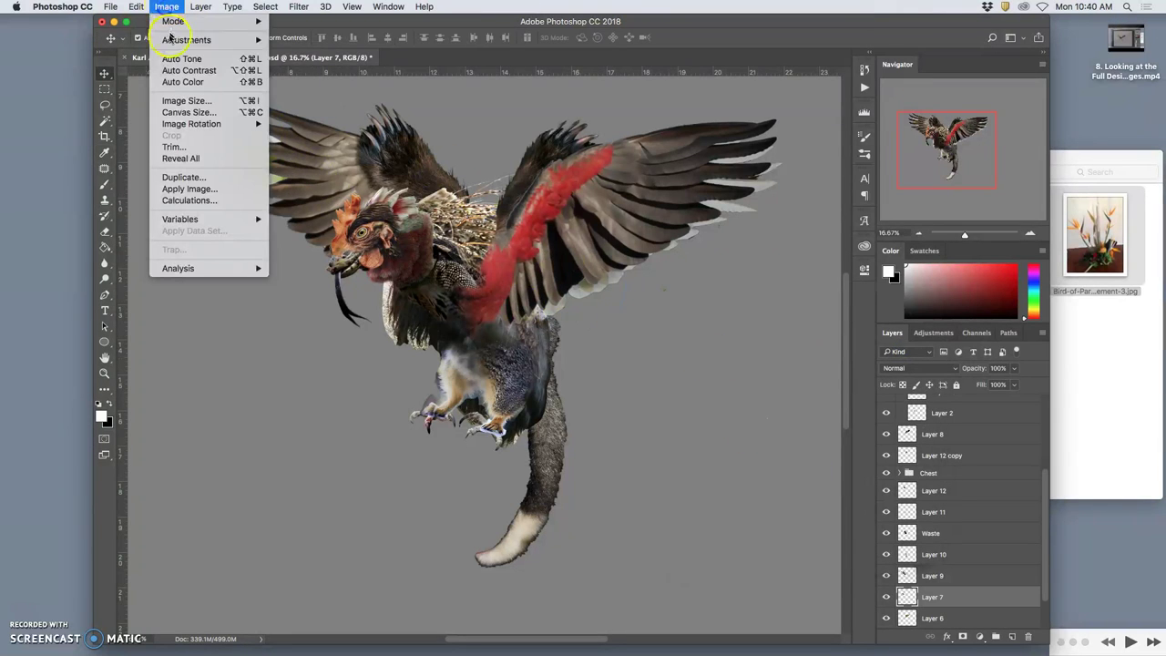
pyautogui.moveTo(186, 40)
pyautogui.click(296, 51)
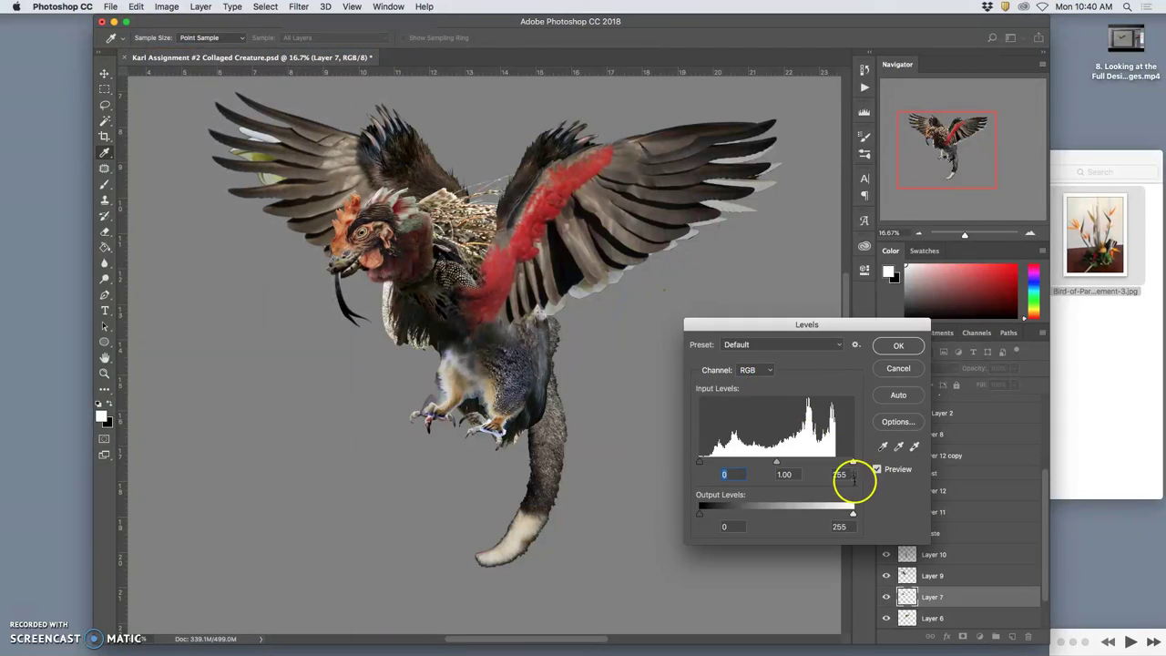
pyautogui.moveTo(852, 516); pyautogui.dragTo(817, 514)
pyautogui.moveTo(785, 462); pyautogui.dragTo(760, 461)
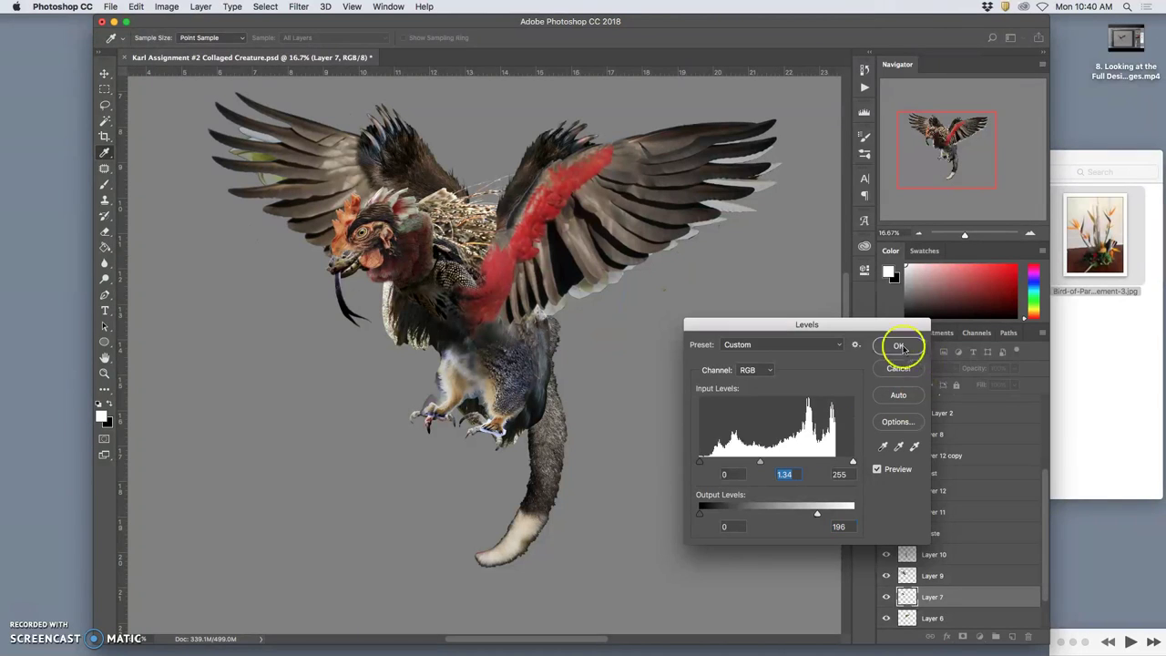
pyautogui.click(898, 346)
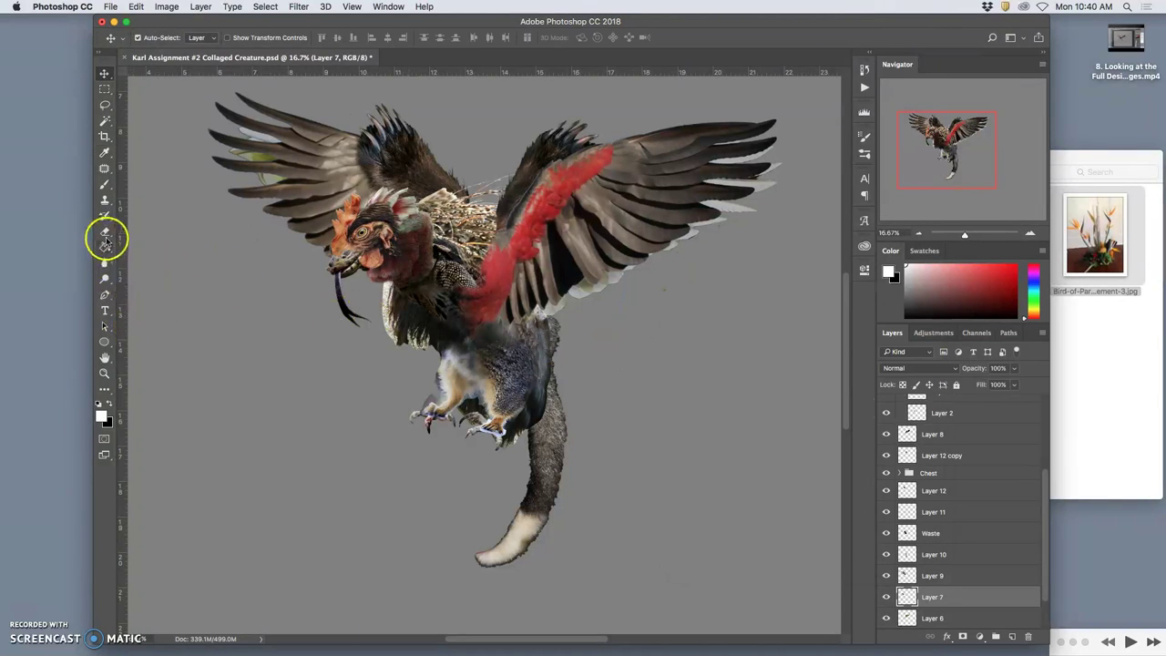
# Burn the pale feathers on Layer 7 with a 332 px Burn tool at 4% exposure.
pyautogui.moveTo(110, 286); pyautogui.dragTo(146, 291)
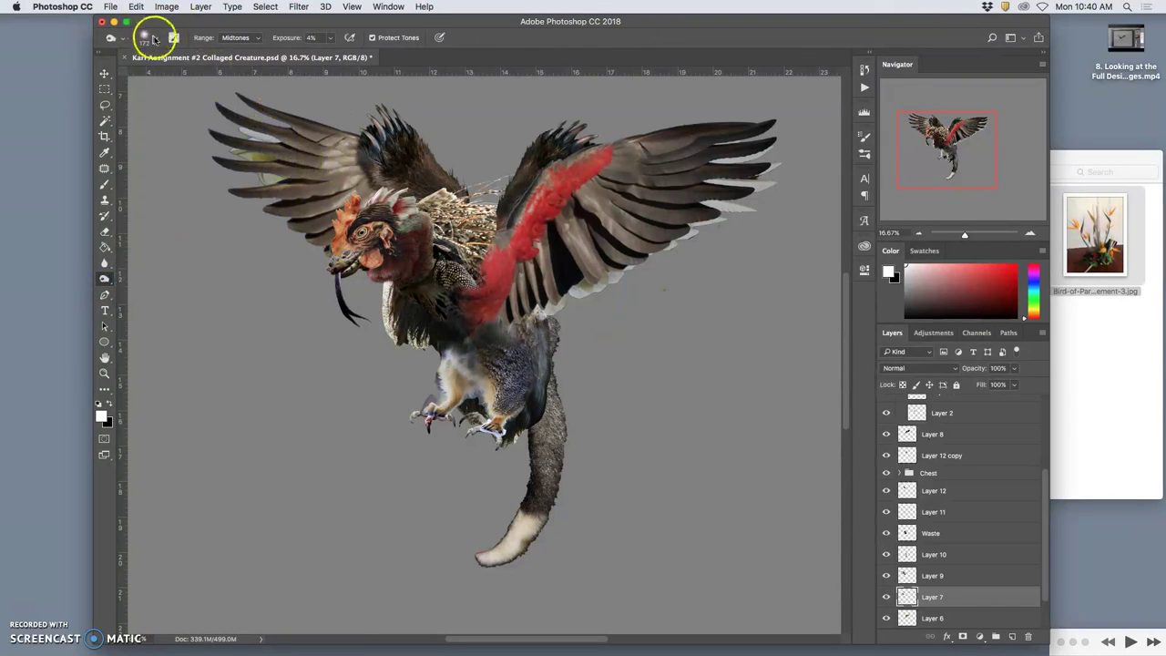
pyautogui.click(151, 38)
pyautogui.moveTo(205, 71); pyautogui.dragTo(224, 73)
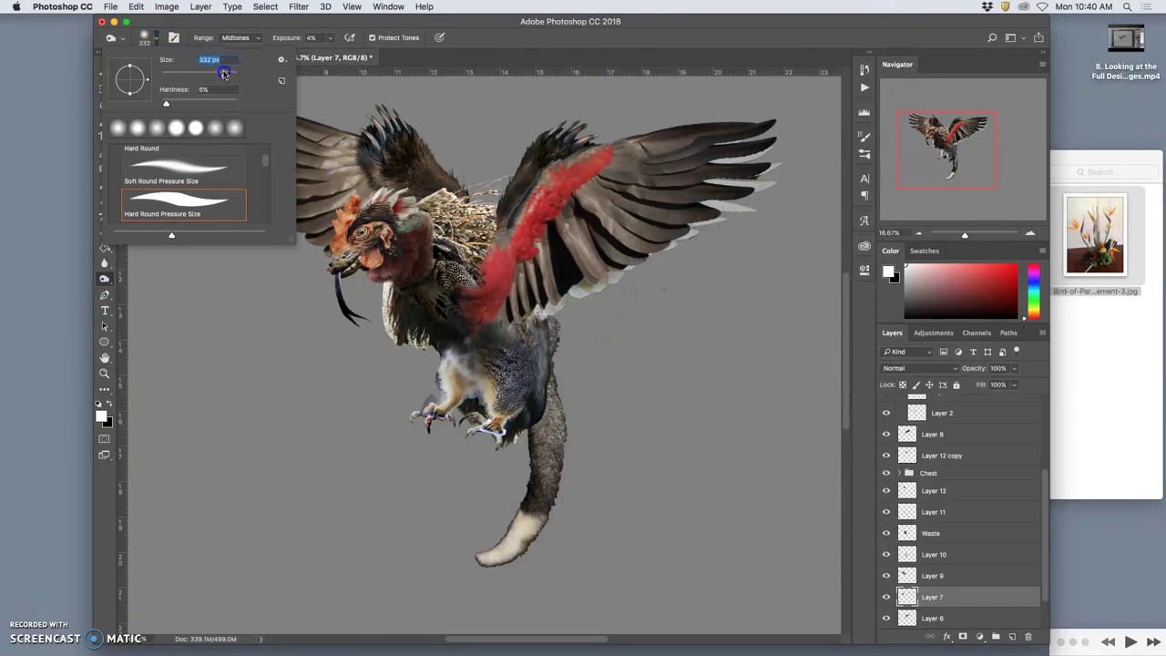
pyautogui.click(305, 145)
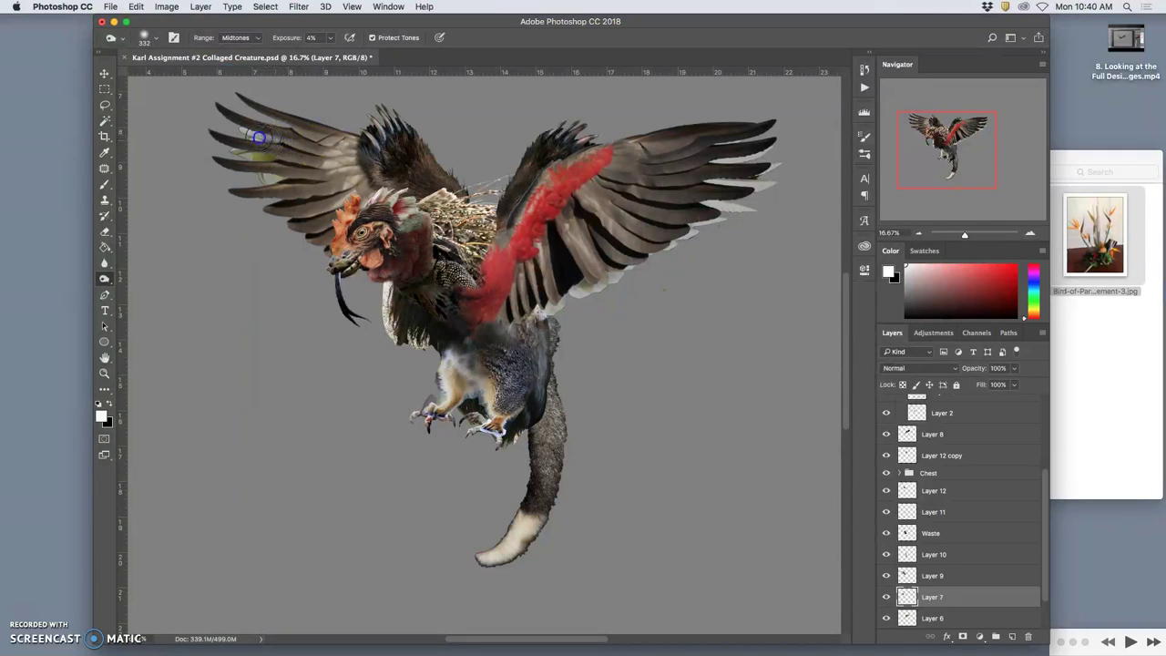
pyautogui.moveTo(292, 171)
pyautogui.mouseDown()
pyautogui.moveTo(260, 173)
pyautogui.moveTo(299, 185)
pyautogui.moveTo(255, 149)
pyautogui.moveTo(308, 170)
pyautogui.moveTo(286, 172)
pyautogui.moveTo(257, 140)
pyautogui.moveTo(278, 146)
pyautogui.moveTo(288, 169)
pyautogui.moveTo(305, 171)
pyautogui.moveTo(314, 147)
pyautogui.moveTo(315, 187)
pyautogui.mouseUp()
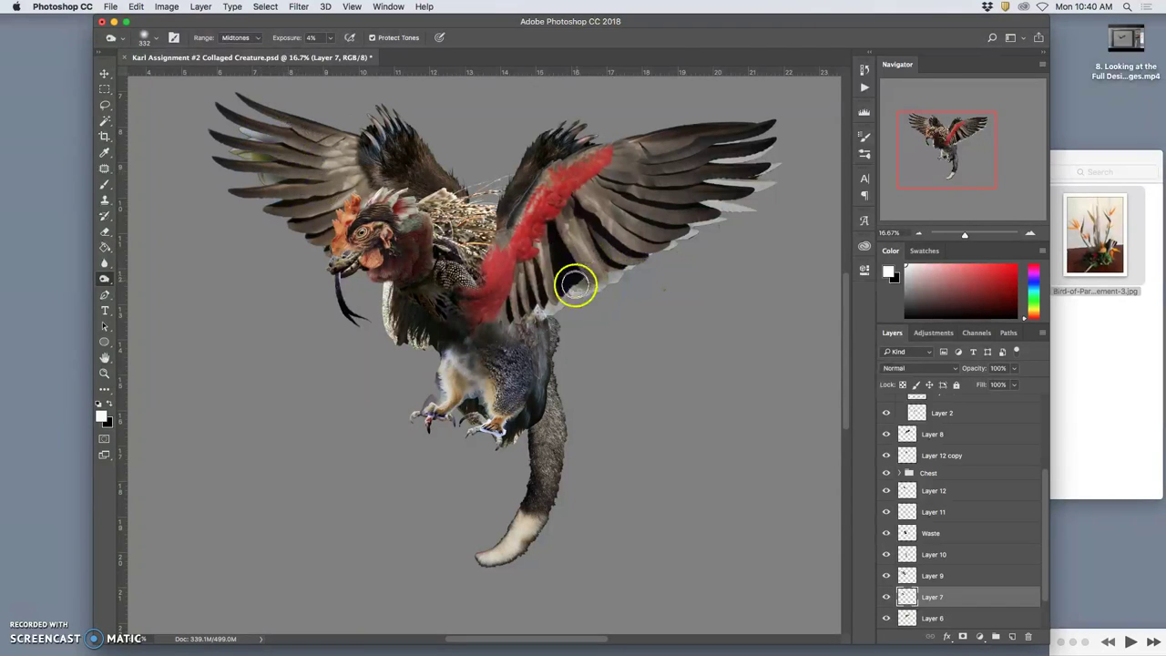
# Burn the pale feather tips where the red-marked wing meets the body, working on Layer 7.
pyautogui.moveTo(574, 288)
pyautogui.mouseDown()
pyautogui.moveTo(630, 264)
pyautogui.moveTo(637, 258)
pyautogui.moveTo(617, 251)
pyautogui.moveTo(679, 225)
pyautogui.moveTo(682, 205)
pyautogui.moveTo(709, 201)
pyautogui.moveTo(709, 173)
pyautogui.moveTo(702, 179)
pyautogui.moveTo(712, 182)
pyautogui.moveTo(716, 161)
pyautogui.moveTo(697, 165)
pyautogui.moveTo(741, 135)
pyautogui.moveTo(702, 202)
pyautogui.moveTo(551, 307)
pyautogui.mouseUp()
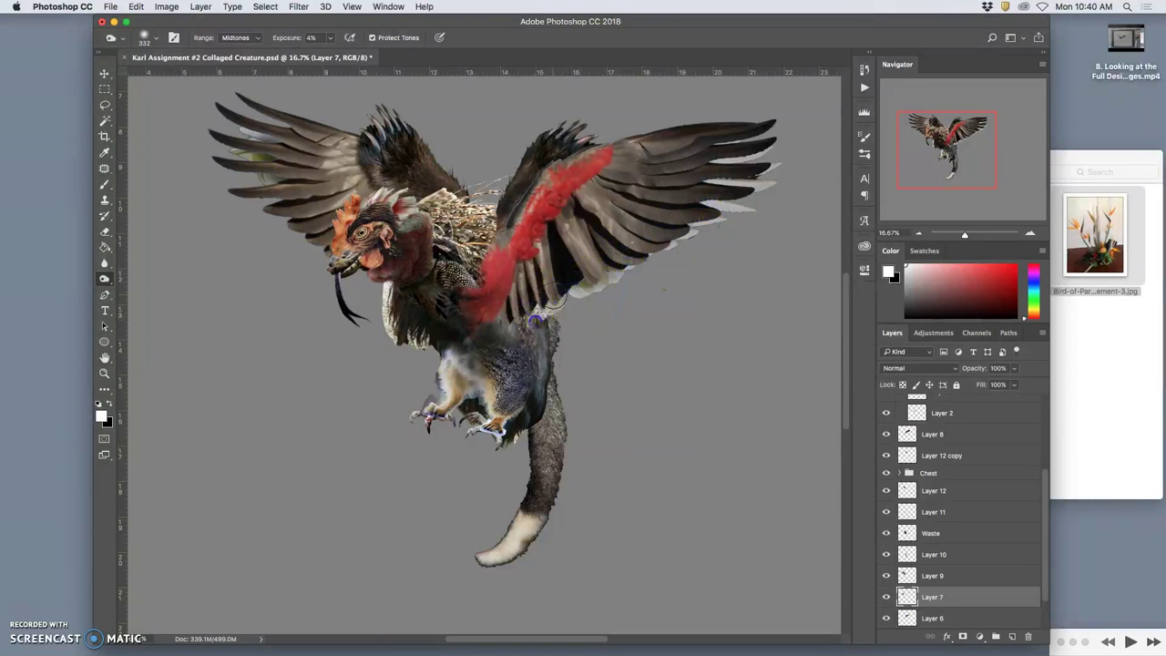
# Select the Waste layer from the area where the wing meets the tail, and toggle its visibility to check its contents.
pyautogui.click(103, 73)
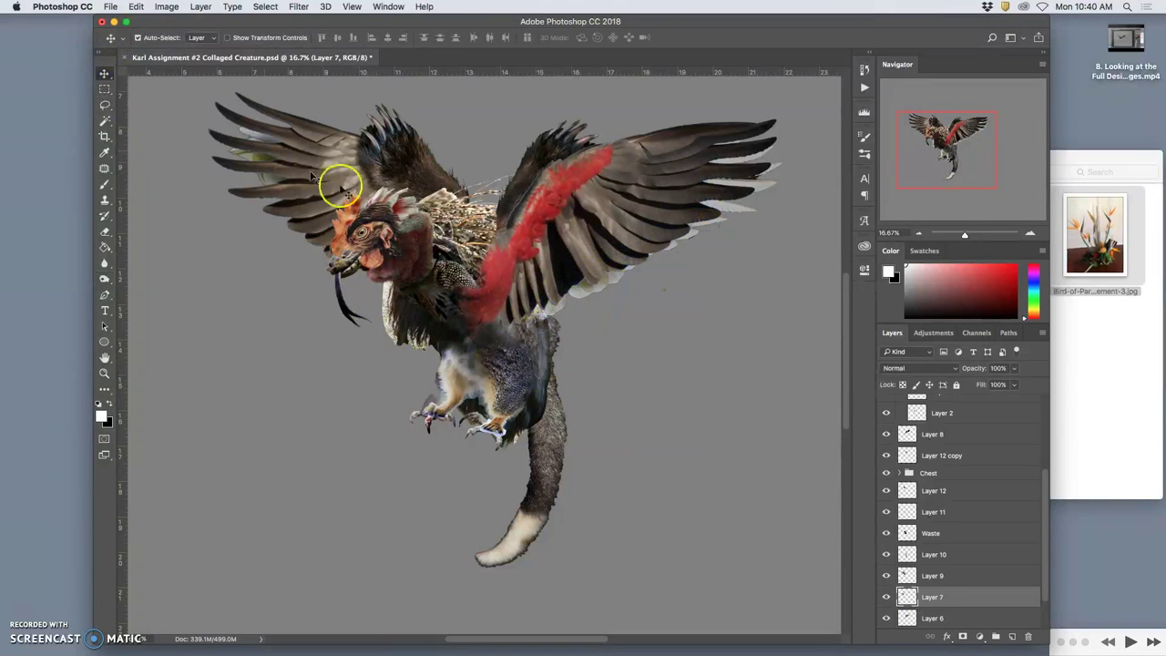
pyautogui.click(539, 316)
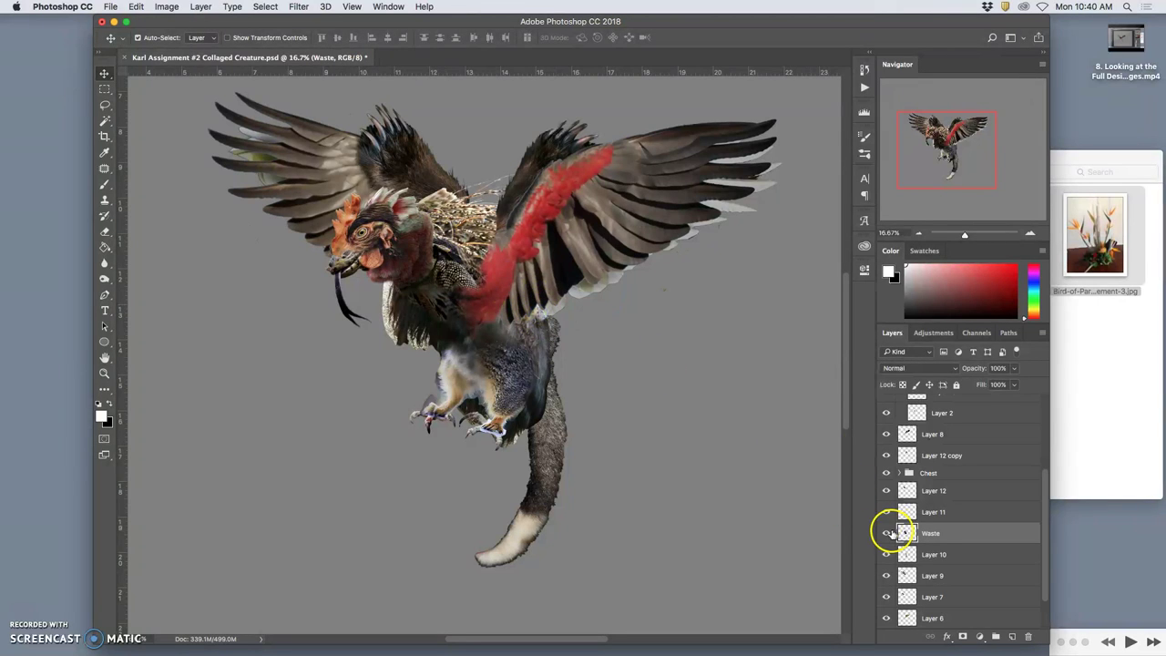
pyautogui.click(886, 533)
pyautogui.click(886, 533)
pyautogui.click(886, 533)
pyautogui.click(886, 533)
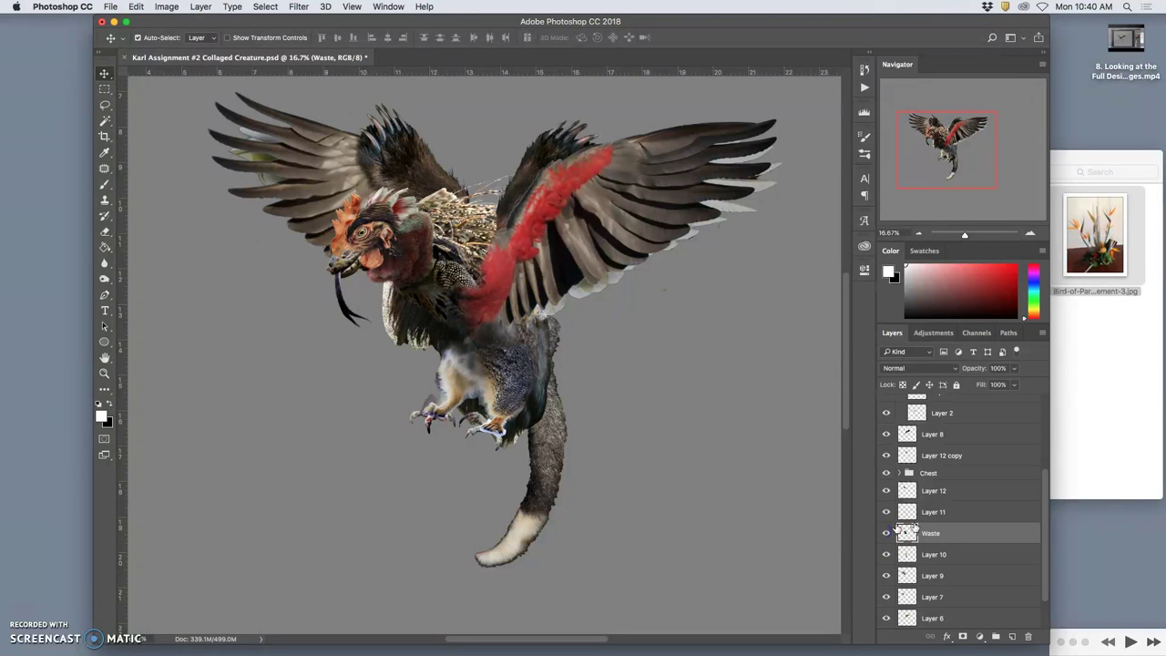
# Hide Layer 8's dark wing, burn the exposed edge of the Chest group's back plate with the 332 px Burn tool, and show the wing again.
pyautogui.click(104, 278)
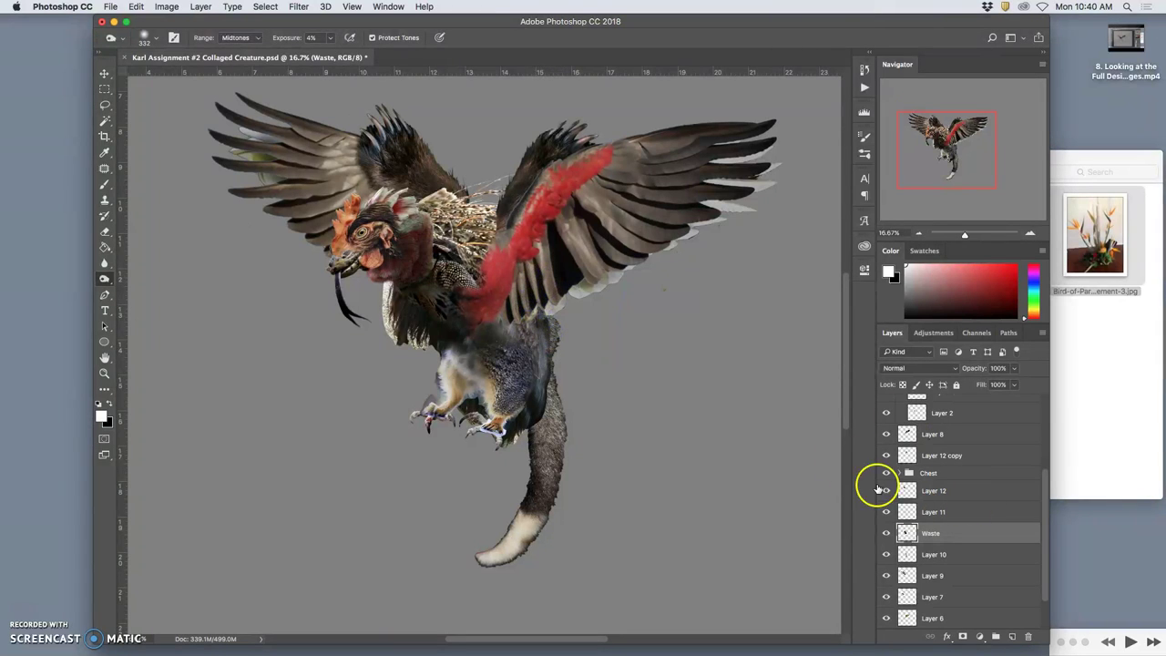
pyautogui.keyDown('super'); pyautogui.click(548, 253); pyautogui.keyUp('super')
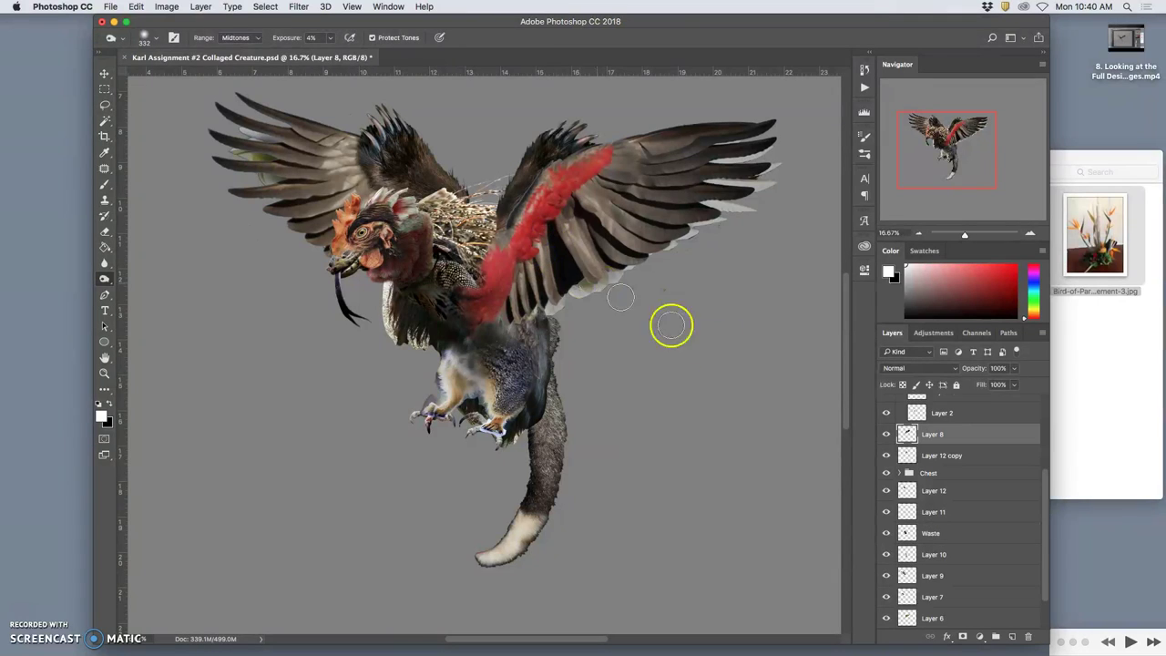
pyautogui.click(885, 433)
pyautogui.click(885, 434)
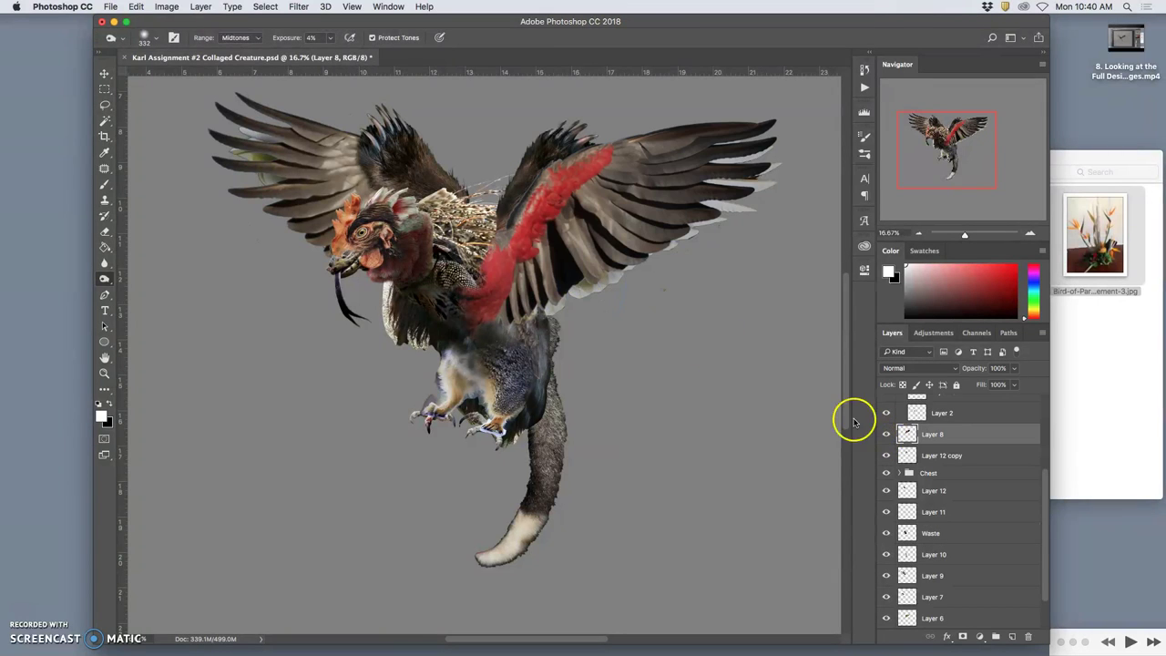
pyautogui.click(885, 433)
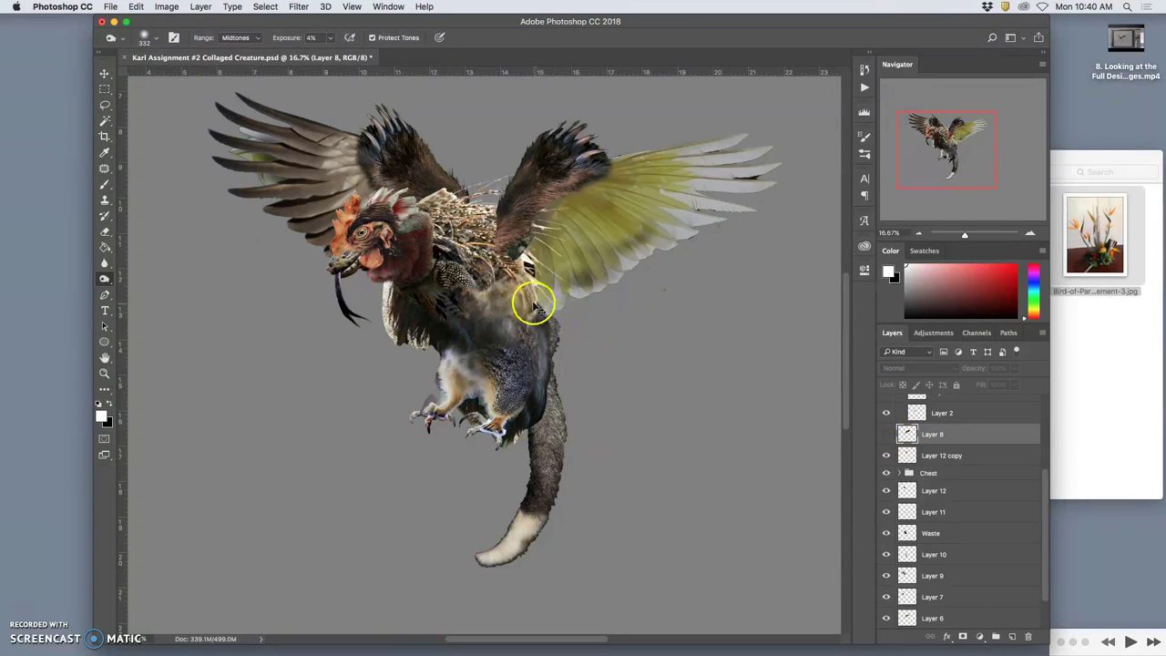
pyautogui.keyDown('super'); pyautogui.click(533, 306); pyautogui.keyUp('super')
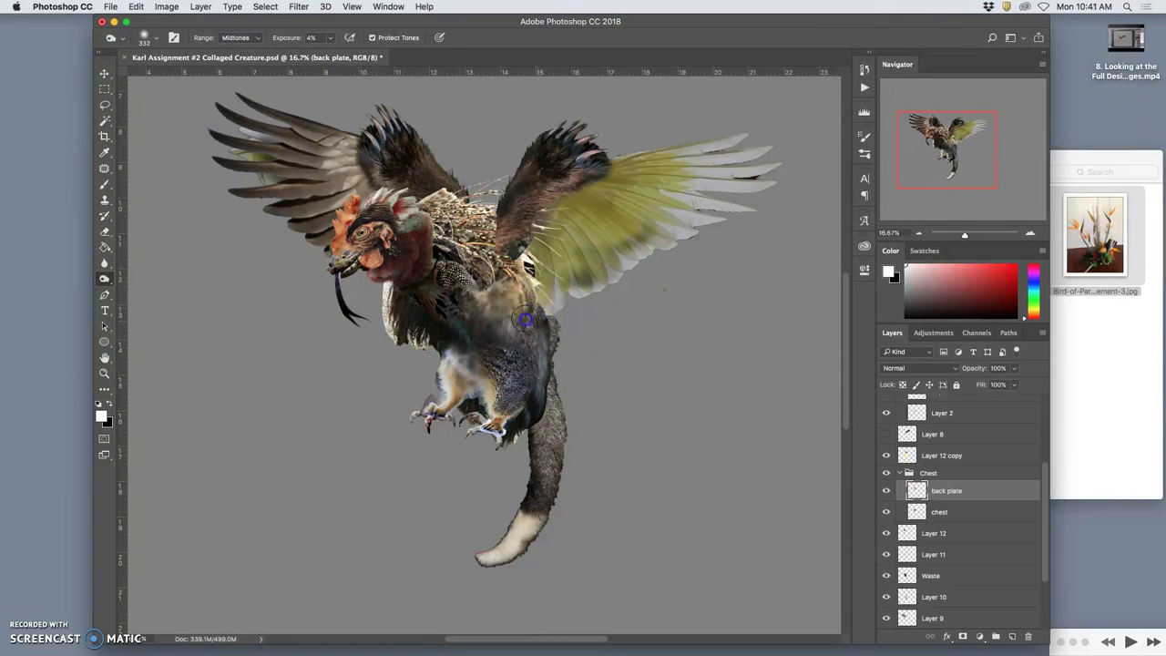
pyautogui.moveTo(528, 276)
pyautogui.mouseDown()
pyautogui.moveTo(500, 320)
pyautogui.moveTo(493, 280)
pyautogui.moveTo(477, 312)
pyautogui.moveTo(472, 271)
pyautogui.moveTo(484, 309)
pyautogui.moveTo(487, 272)
pyautogui.moveTo(515, 280)
pyautogui.moveTo(530, 319)
pyautogui.mouseUp()
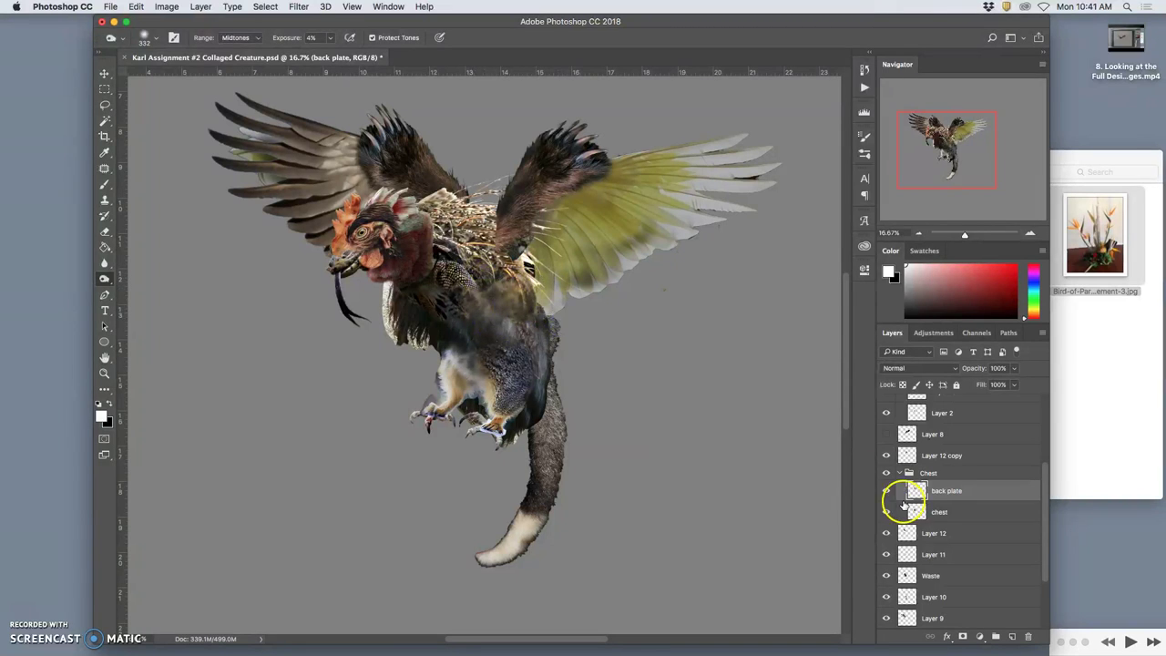
pyautogui.click(888, 434)
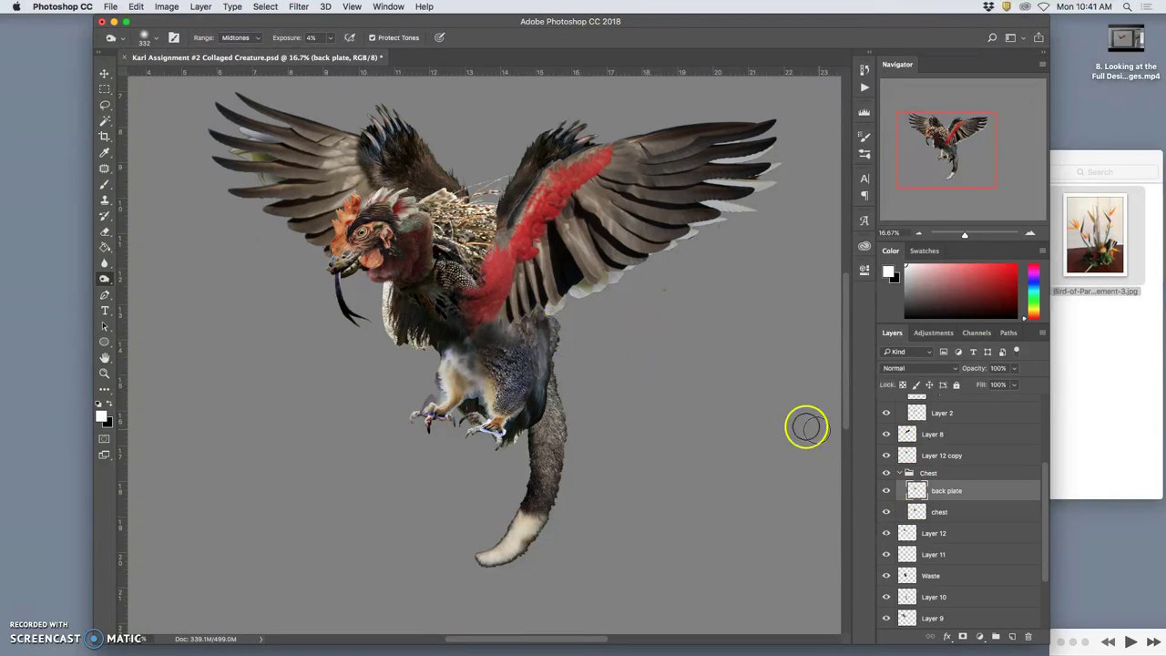
# Burn Layer 6's pale feathers along the lower edge of the red-marked wing with midtones at 4% exposure, and save the document.
pyautogui.keyDown('super'); pyautogui.click(546, 301); pyautogui.keyUp('super')
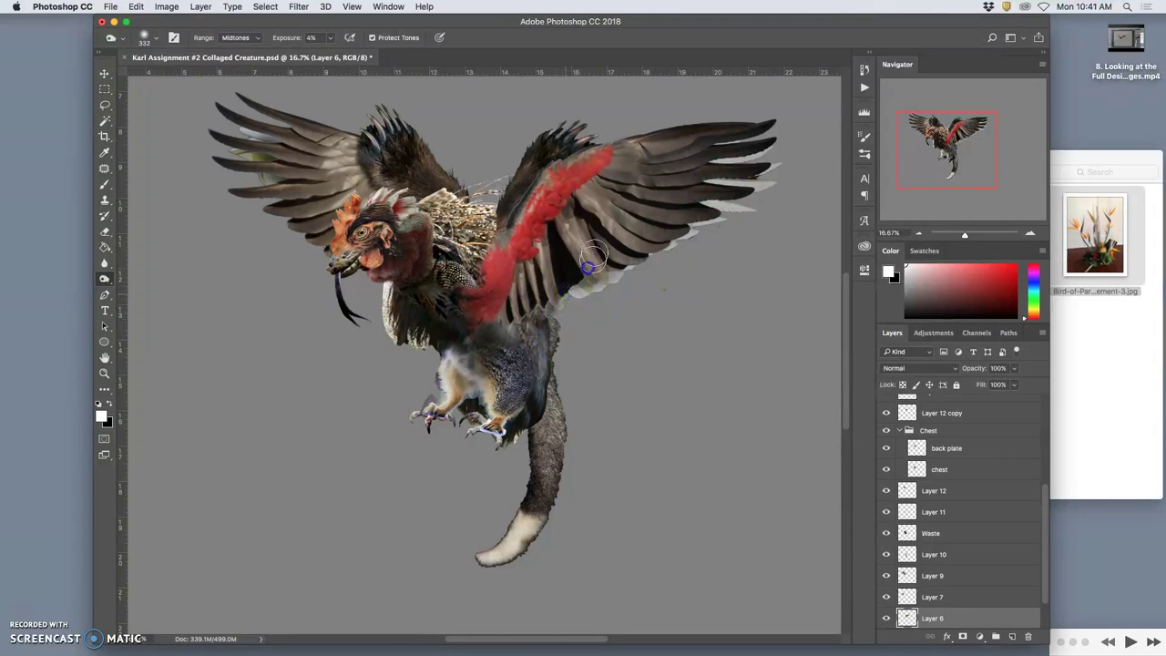
pyautogui.moveTo(595, 245)
pyautogui.mouseDown()
pyautogui.moveTo(534, 316)
pyautogui.moveTo(562, 299)
pyautogui.moveTo(596, 267)
pyautogui.moveTo(492, 306)
pyautogui.mouseUp()
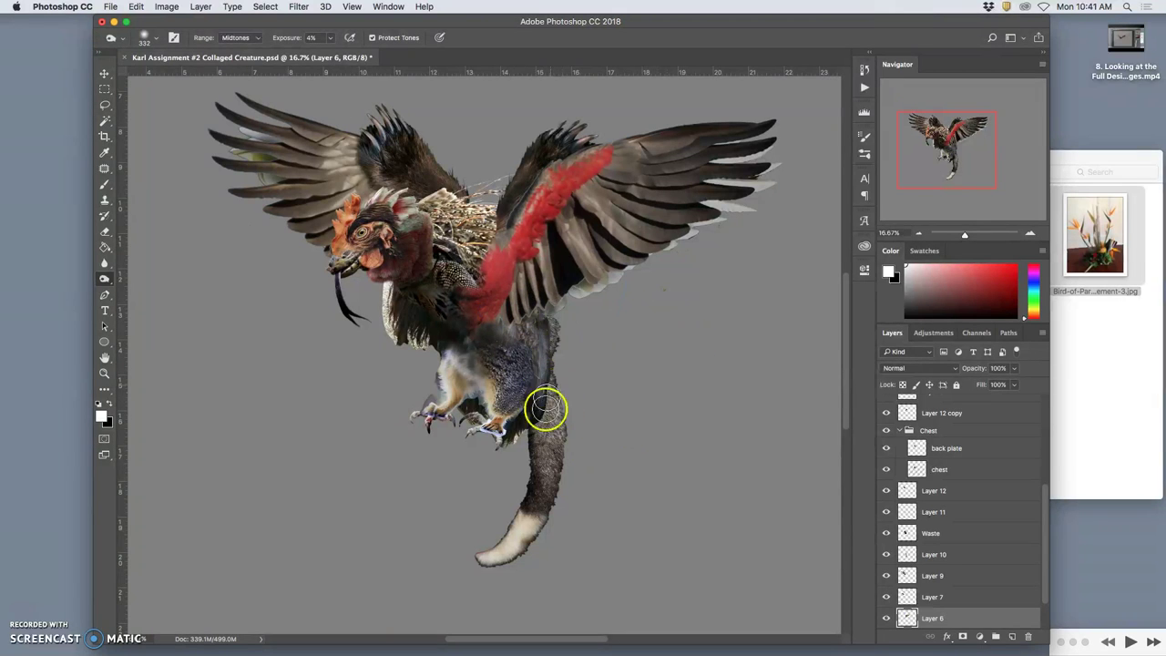
pyautogui.press('super+plus')
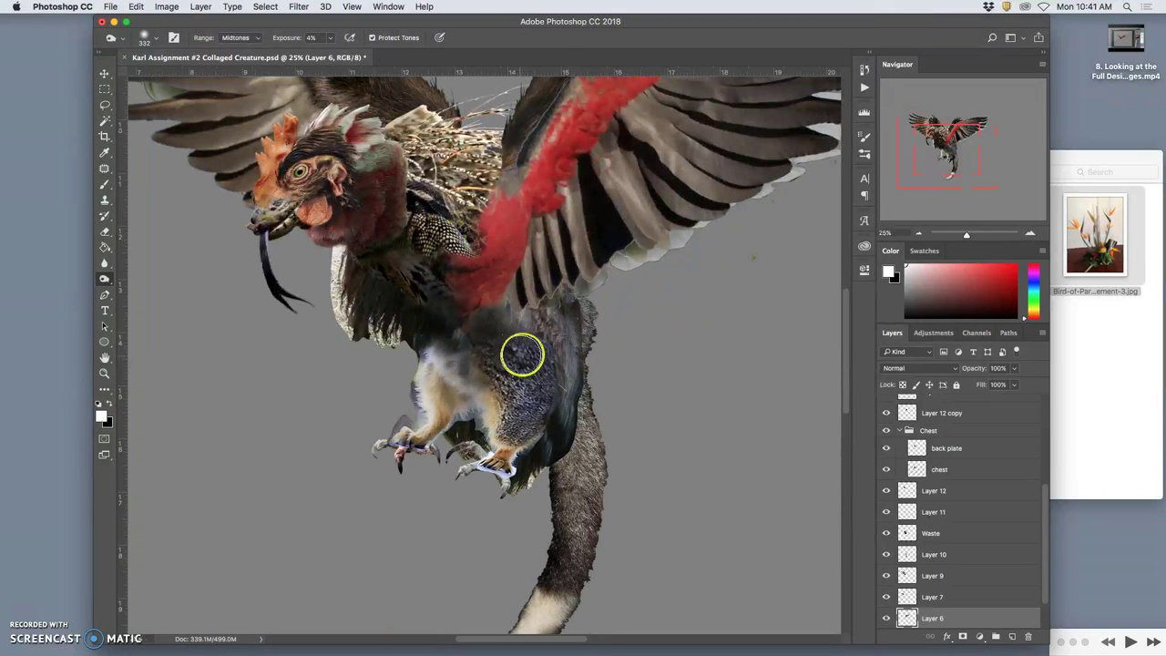
pyautogui.press('super+s')
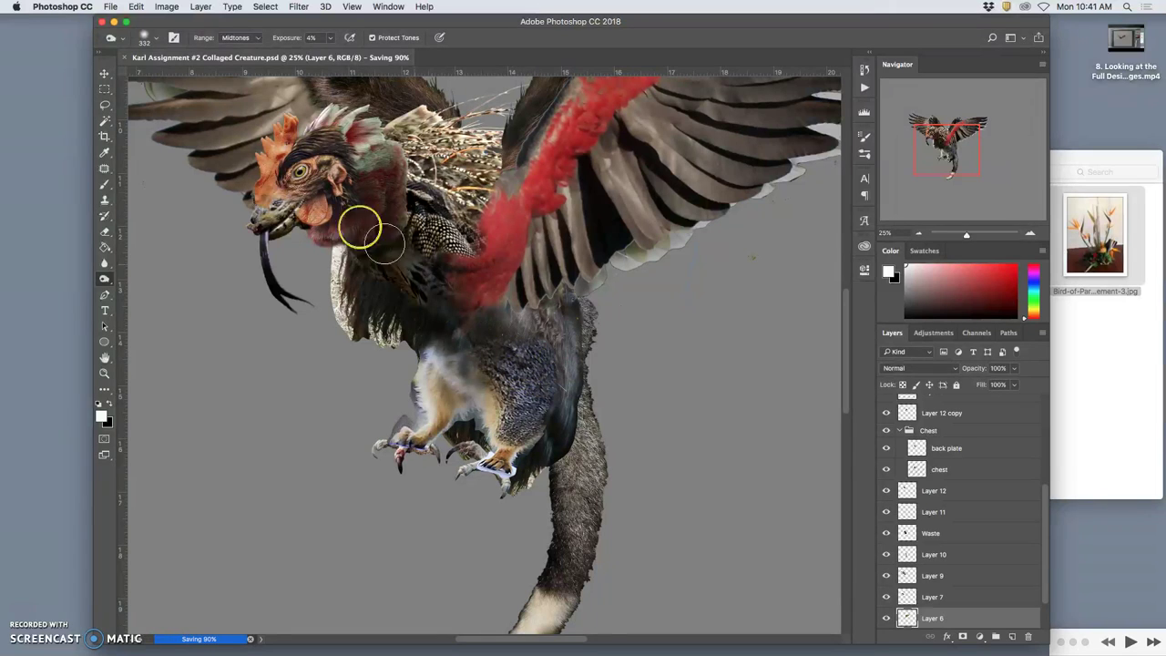
# Select the Waste layer from the pale-edged breast feathers and toggle its visibility to check its extent.
pyautogui.press('super+minus')
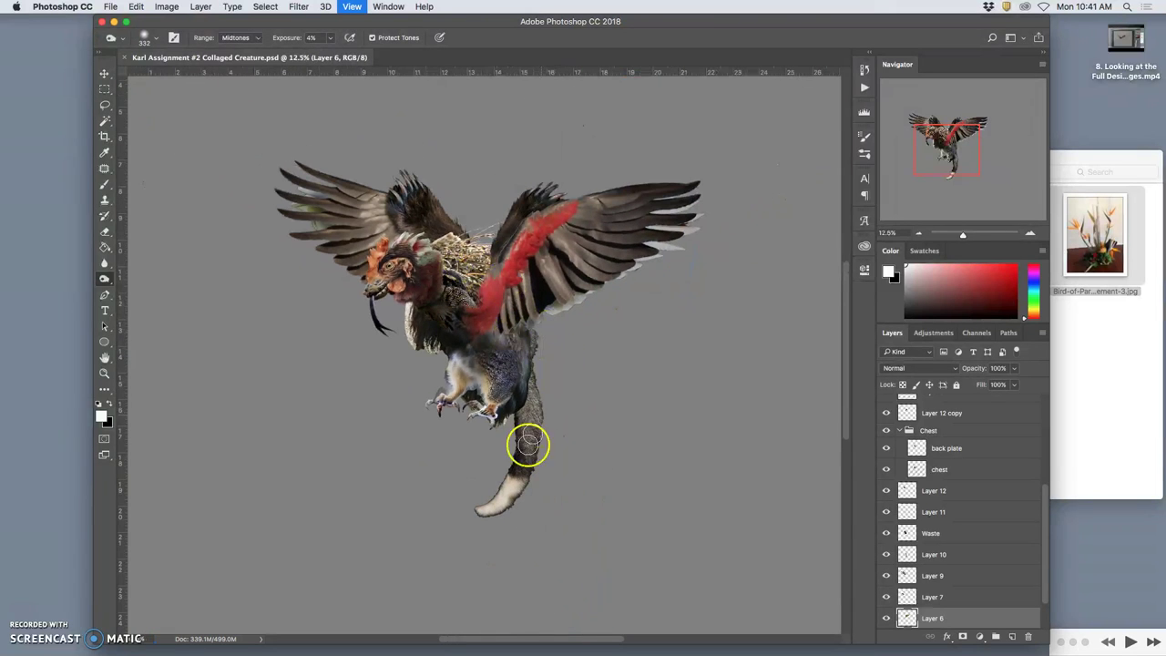
pyautogui.press('super+minus')
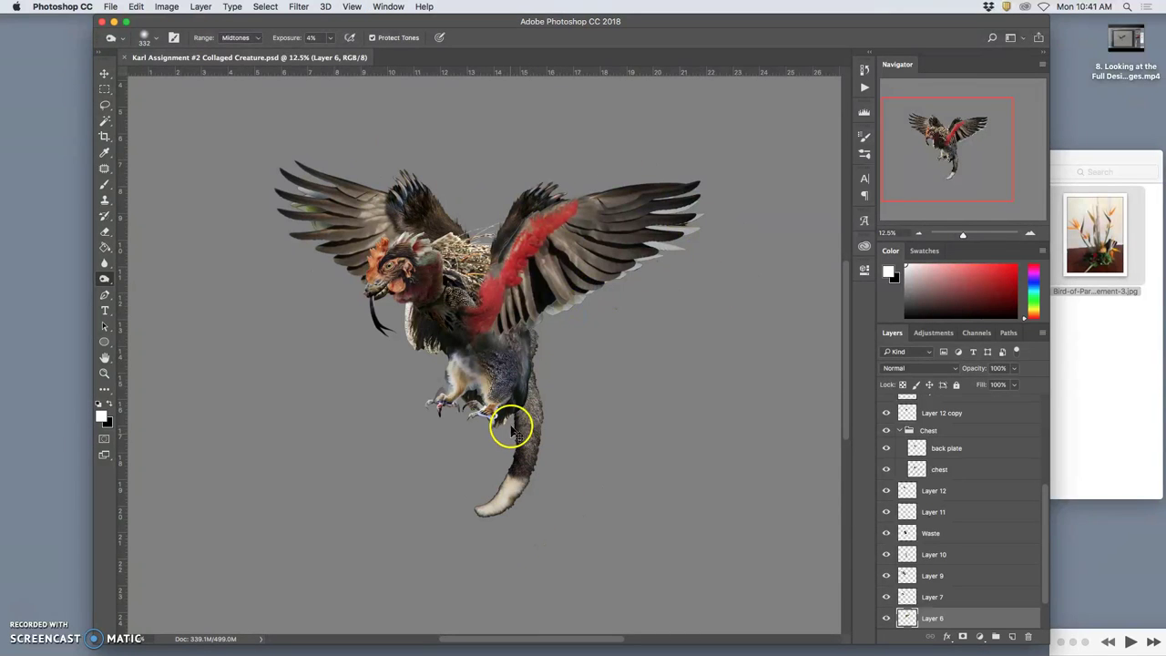
pyautogui.press('super+plus')
pyautogui.press('super+plus')
pyautogui.press('super+plus')
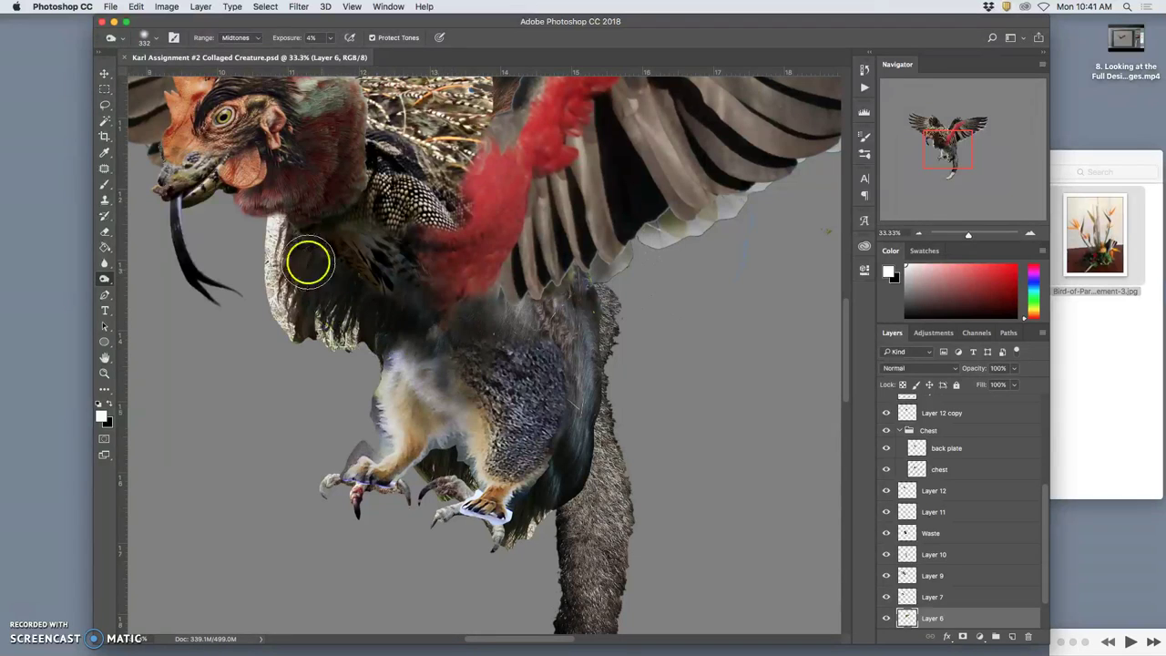
pyautogui.click(103, 73)
pyautogui.click(292, 260)
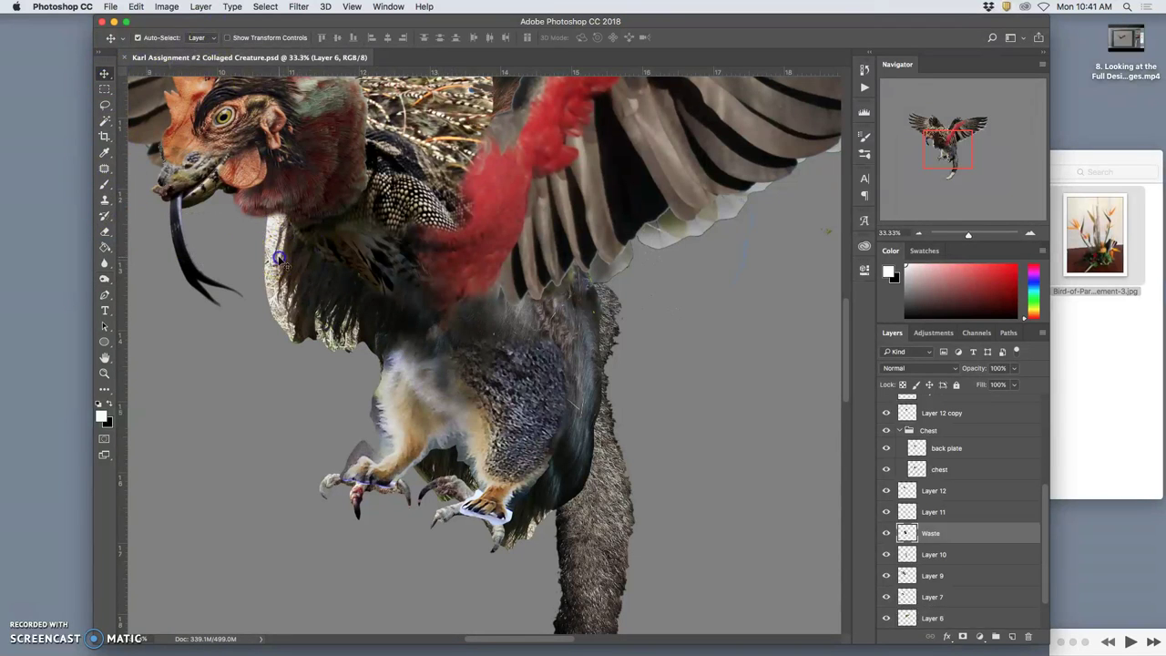
pyautogui.click(886, 533)
pyautogui.click(887, 535)
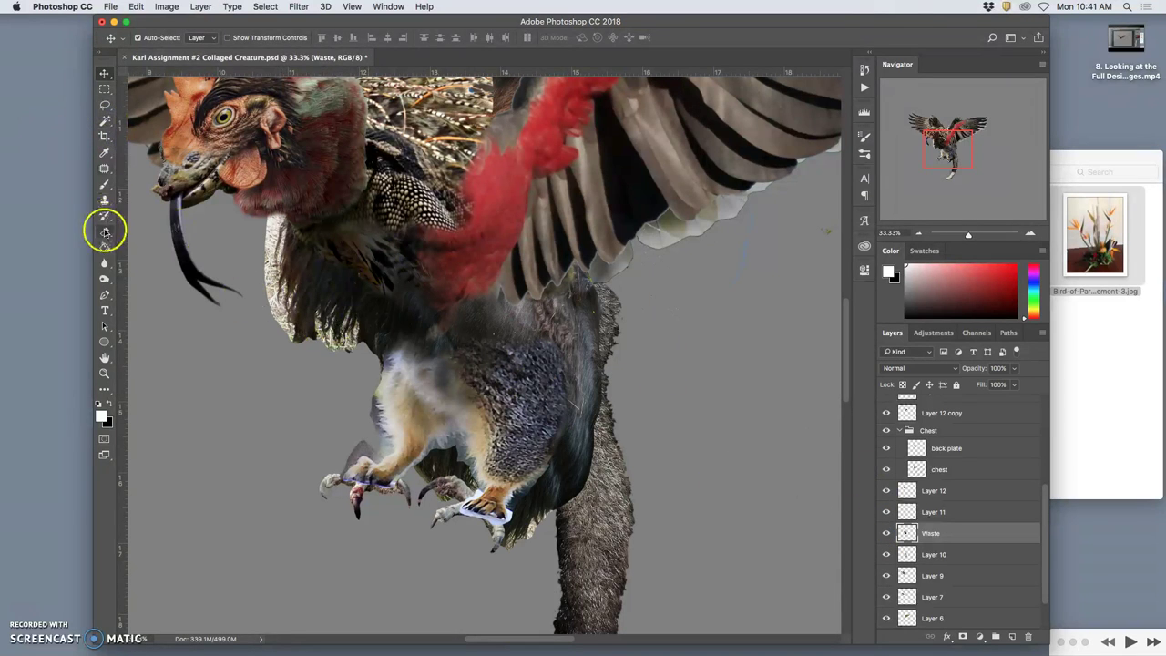
# Erase the pale outer edge of the Waste layer's breast feathers with a 79 px eraser at 80% hardness and 100% opacity.
pyautogui.click(104, 231)
pyautogui.click(301, 38)
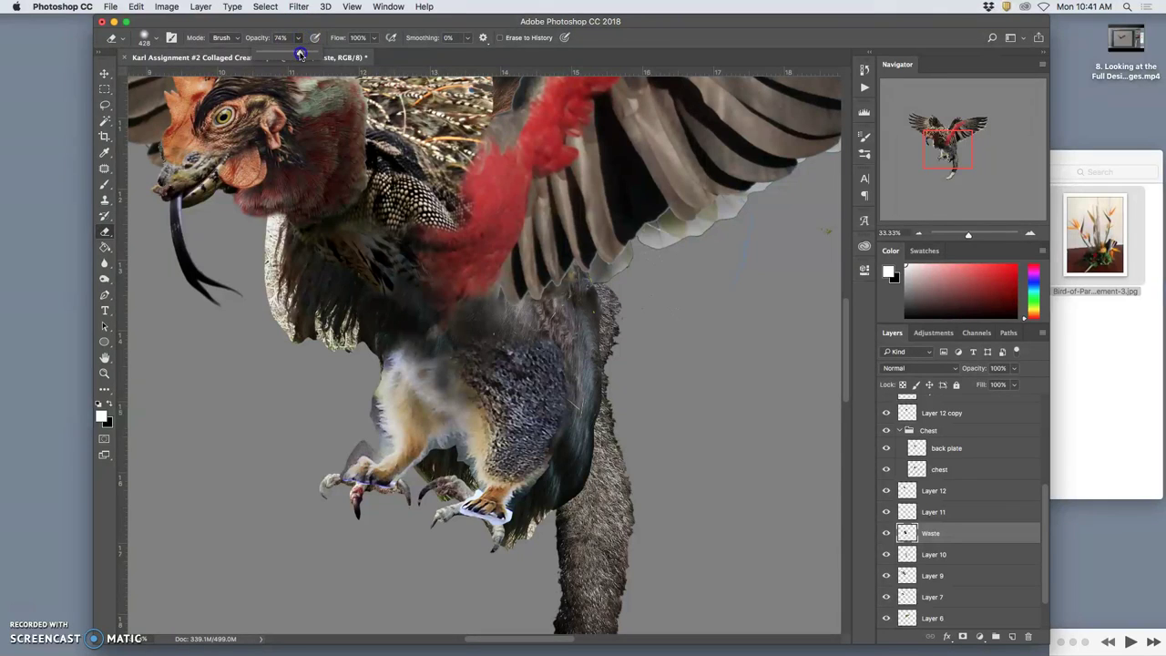
pyautogui.click(150, 41)
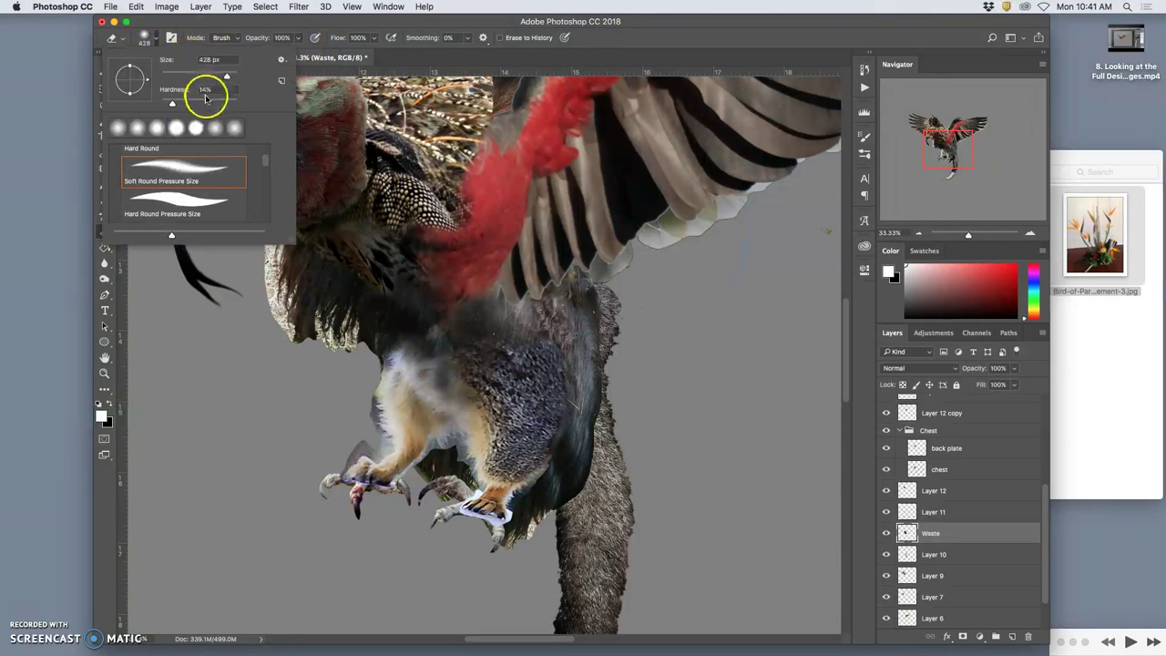
pyautogui.moveTo(208, 99); pyautogui.dragTo(221, 100)
pyautogui.click(203, 74)
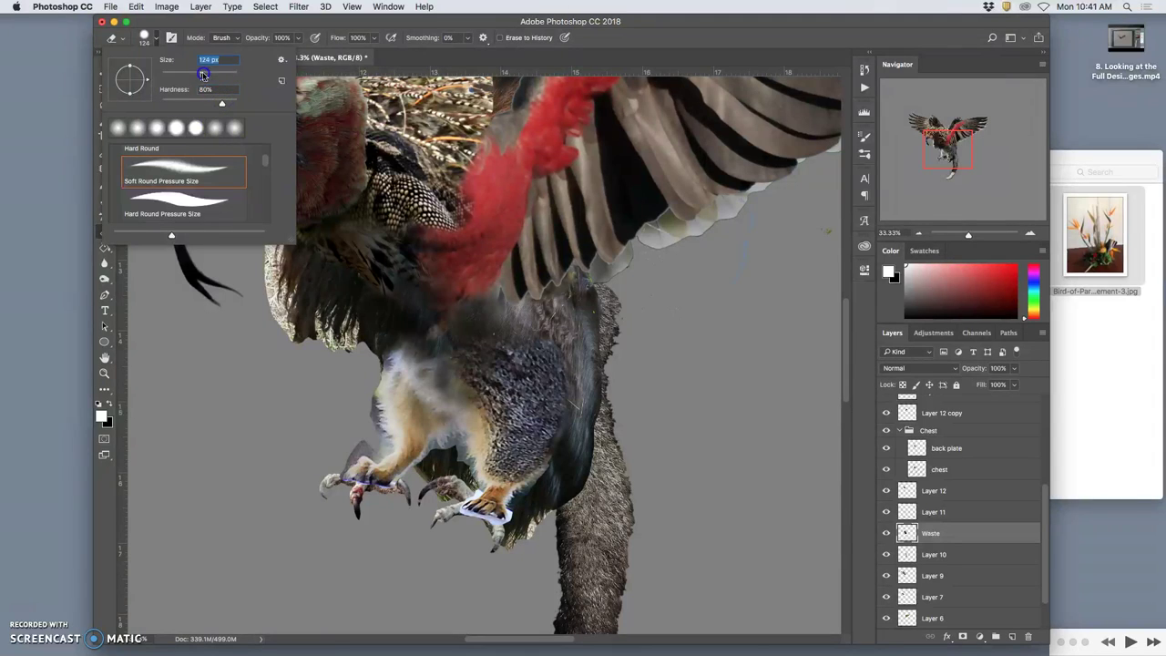
pyautogui.click(264, 272)
pyautogui.moveTo(262, 243)
pyautogui.mouseDown()
pyautogui.moveTo(286, 209)
pyautogui.moveTo(264, 252)
pyautogui.moveTo(272, 231)
pyautogui.moveTo(274, 276)
pyautogui.mouseUp()
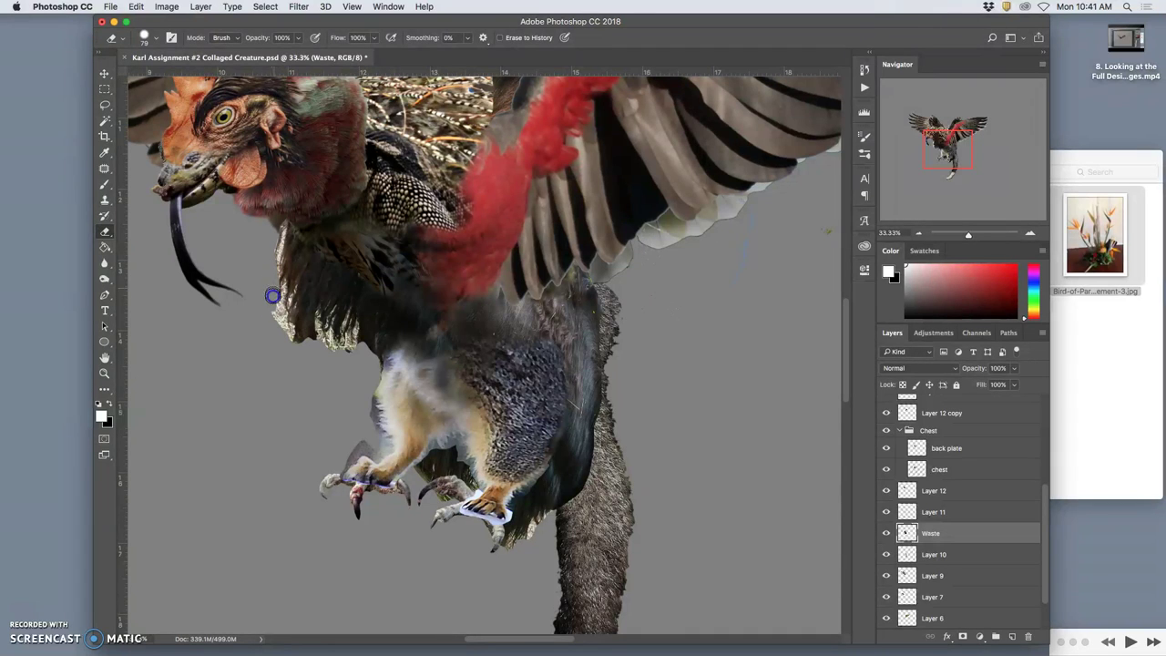
pyautogui.moveTo(271, 294); pyautogui.dragTo(274, 291)
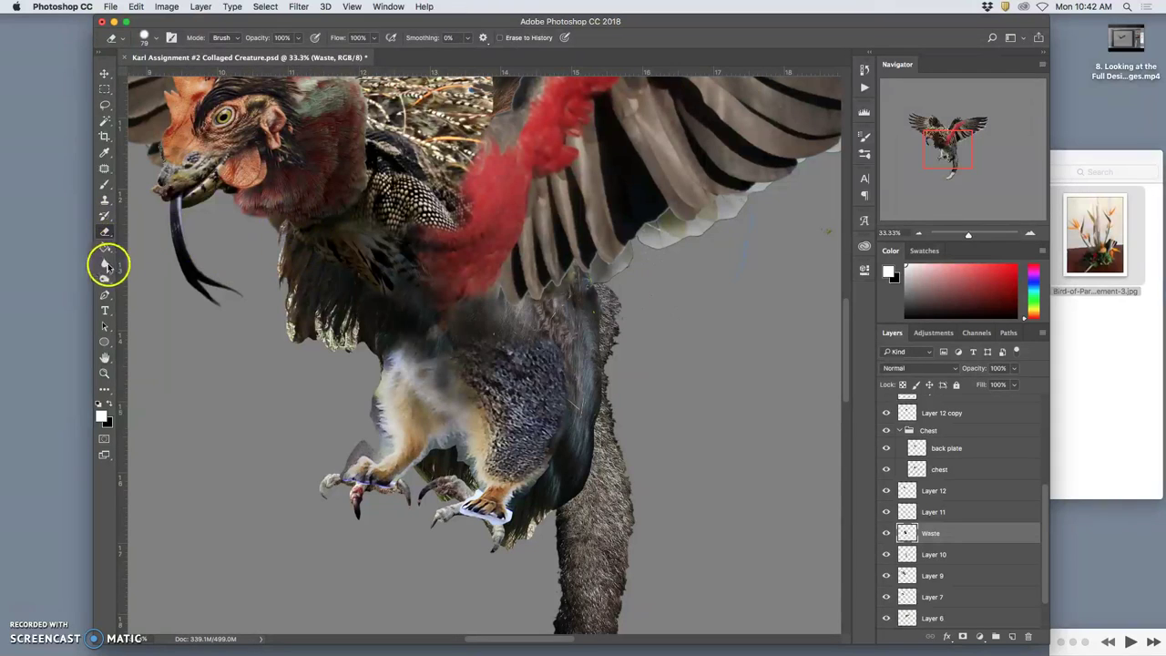
# Burn the outer edge of the Waste layer's breast feathers with midtones at 4% exposure.
pyautogui.click(104, 278)
pyautogui.moveTo(278, 242)
pyautogui.mouseDown()
pyautogui.moveTo(307, 251)
pyautogui.moveTo(295, 262)
pyautogui.moveTo(300, 325)
pyautogui.moveTo(326, 297)
pyautogui.moveTo(362, 324)
pyautogui.mouseUp()
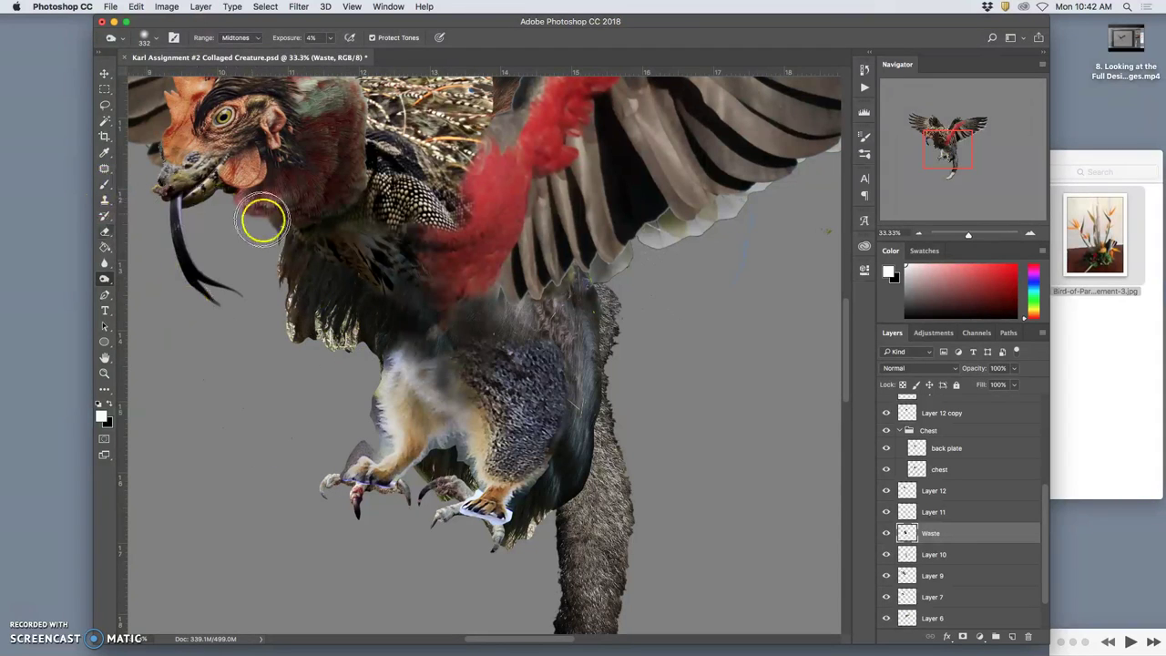
pyautogui.moveTo(267, 219)
pyautogui.mouseDown()
pyautogui.moveTo(294, 207)
pyautogui.moveTo(264, 253)
pyautogui.mouseUp()
# Erase the pale fringe down the outer side of the Waste layer's breast feathers, shaping it into ragged strands.
pyautogui.click(106, 231)
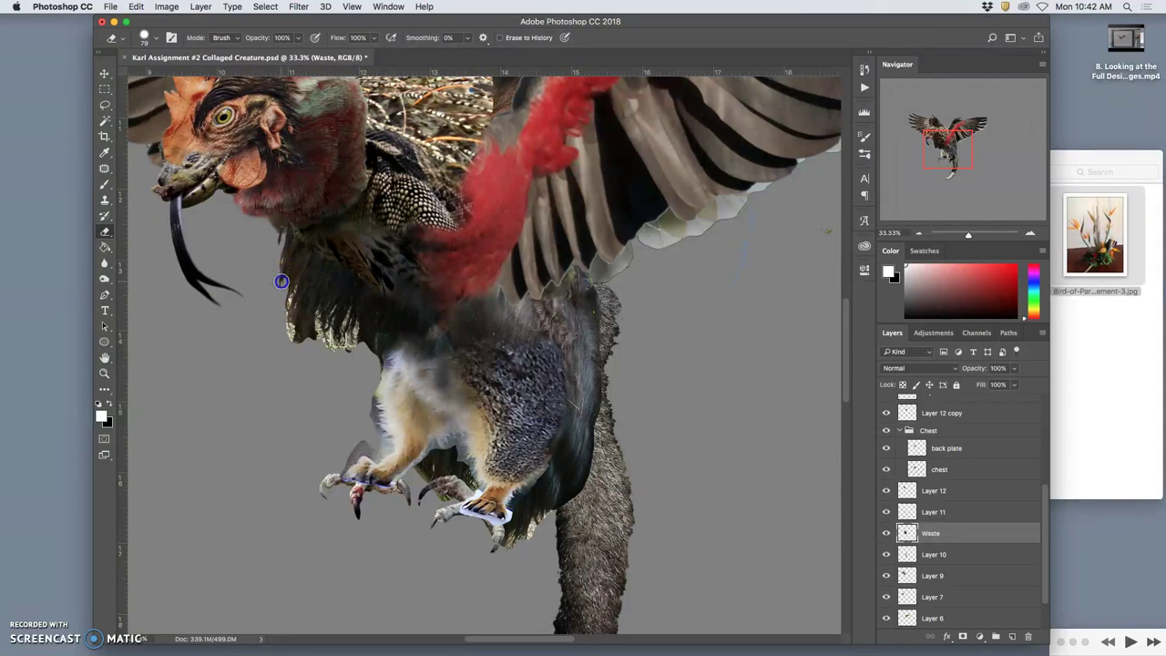
pyautogui.moveTo(280, 281); pyautogui.dragTo(293, 292)
pyautogui.moveTo(289, 300); pyautogui.dragTo(291, 302)
pyautogui.moveTo(286, 328); pyautogui.dragTo(287, 341)
pyautogui.moveTo(339, 281); pyautogui.dragTo(316, 322)
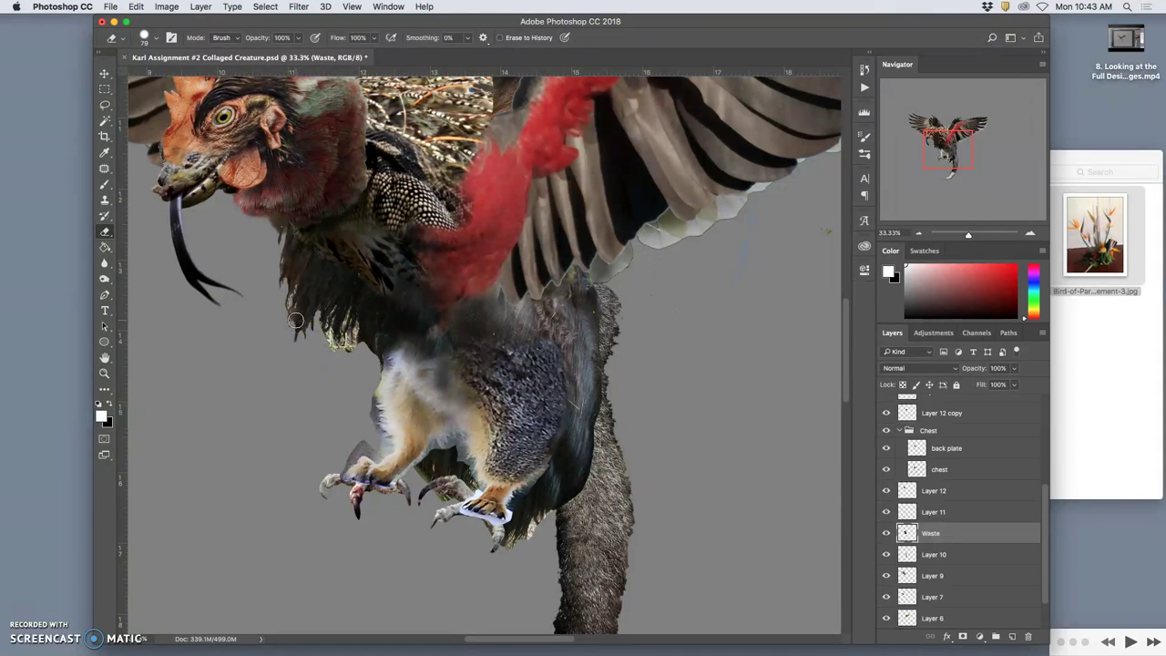
# Erase the pale lower tips of the Waste layer's breast feathers, cutting notches between the strands up to the squirrel leg.
pyautogui.moveTo(296, 321); pyautogui.dragTo(296, 338)
pyautogui.moveTo(318, 321); pyautogui.dragTo(317, 317)
pyautogui.moveTo(327, 323)
pyautogui.mouseDown()
pyautogui.moveTo(340, 333)
pyautogui.moveTo(329, 333)
pyautogui.mouseUp()
pyautogui.moveTo(333, 336); pyautogui.dragTo(332, 349)
pyautogui.moveTo(349, 310); pyautogui.dragTo(352, 305)
pyautogui.moveTo(352, 336); pyautogui.dragTo(355, 324)
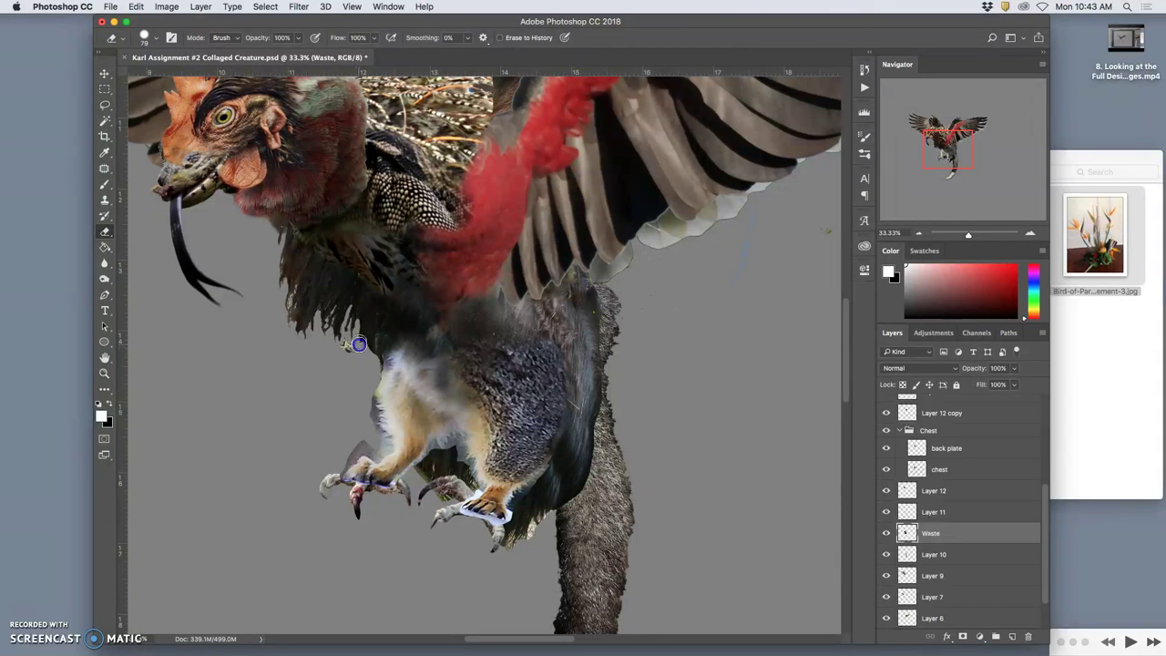
pyautogui.moveTo(362, 331); pyautogui.dragTo(356, 354)
# Erase the leftover pale specks and the detached feather scrap among the Waste layer's lower feather strands at 100% view.
pyautogui.press('super+plus')
pyautogui.press('super+plus')
pyautogui.press('super+plus')
pyautogui.hscroll(-10, 349, 353)
pyautogui.scroll(2, 447, 291)
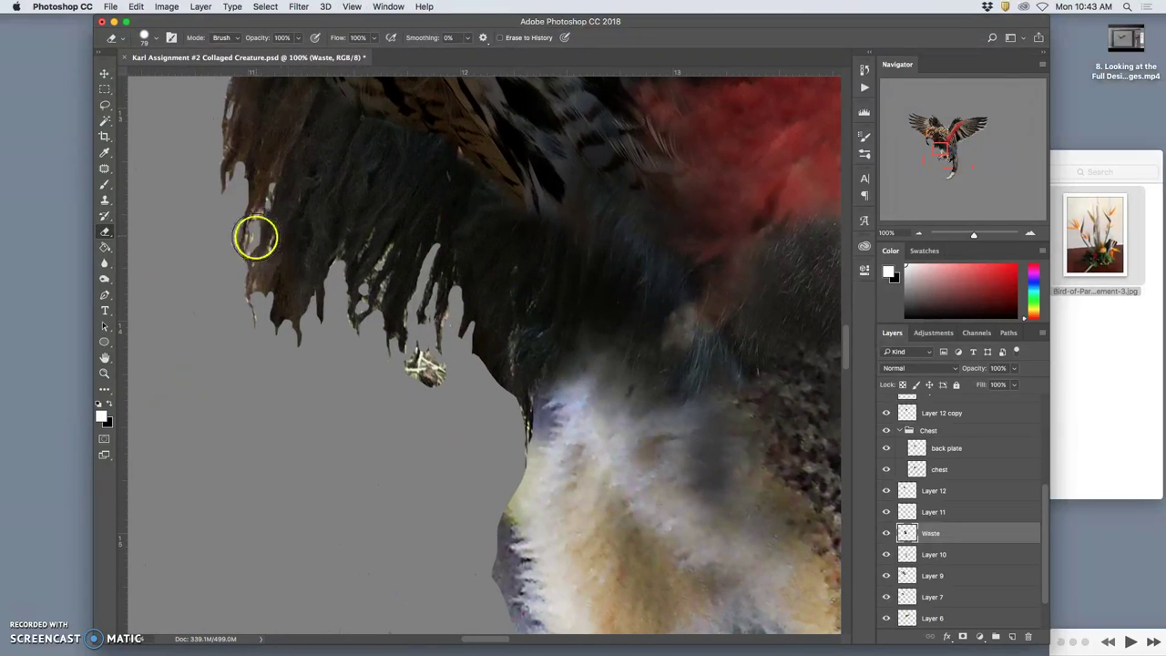
pyautogui.moveTo(257, 239); pyautogui.dragTo(258, 222)
pyautogui.moveTo(390, 266)
pyautogui.mouseDown()
pyautogui.moveTo(395, 294)
pyautogui.moveTo(358, 300)
pyautogui.moveTo(364, 264)
pyautogui.moveTo(388, 250)
pyautogui.moveTo(415, 333)
pyautogui.moveTo(411, 372)
pyautogui.moveTo(421, 350)
pyautogui.moveTo(435, 388)
pyautogui.moveTo(447, 301)
pyautogui.moveTo(427, 323)
pyautogui.moveTo(455, 307)
pyautogui.moveTo(447, 331)
pyautogui.moveTo(468, 359)
pyautogui.moveTo(485, 340)
pyautogui.moveTo(498, 407)
pyautogui.moveTo(505, 398)
pyautogui.moveTo(516, 416)
pyautogui.moveTo(515, 463)
pyautogui.moveTo(534, 408)
pyautogui.moveTo(492, 382)
pyautogui.moveTo(460, 312)
pyautogui.moveTo(454, 325)
pyautogui.moveTo(447, 312)
pyautogui.moveTo(437, 373)
pyautogui.mouseUp()
pyautogui.press('super+minus')
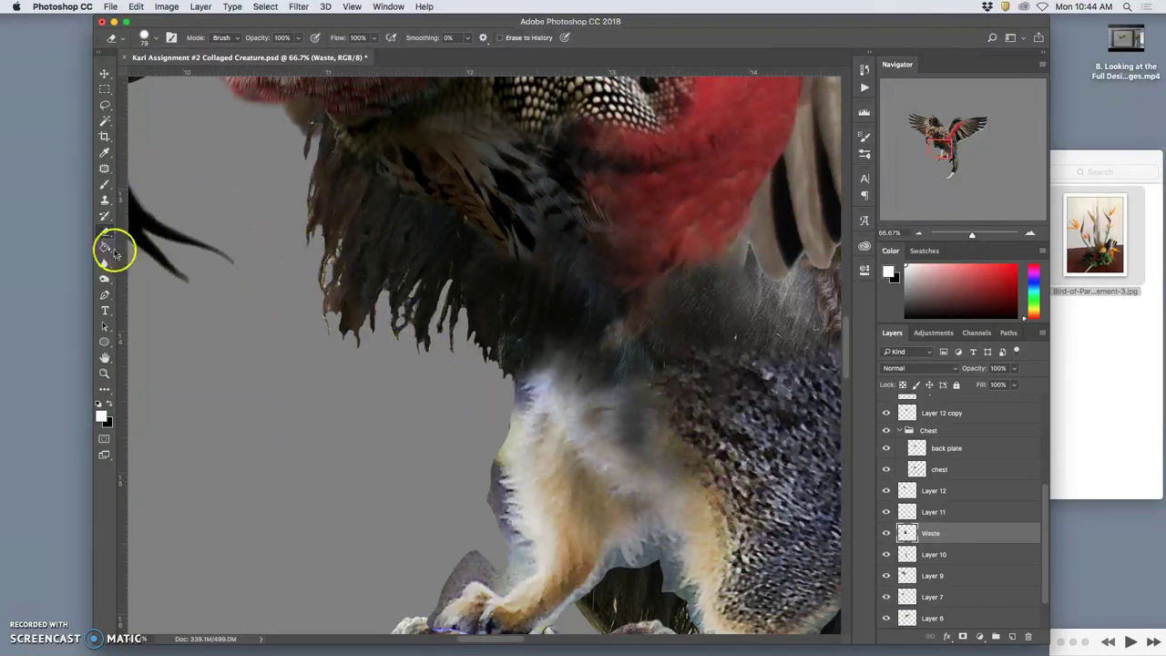
# Set the Burn tool to the Highlights range at 19% exposure for the Waste layer's ragged feather edges.
pyautogui.click(104, 278)
pyautogui.click(235, 38)
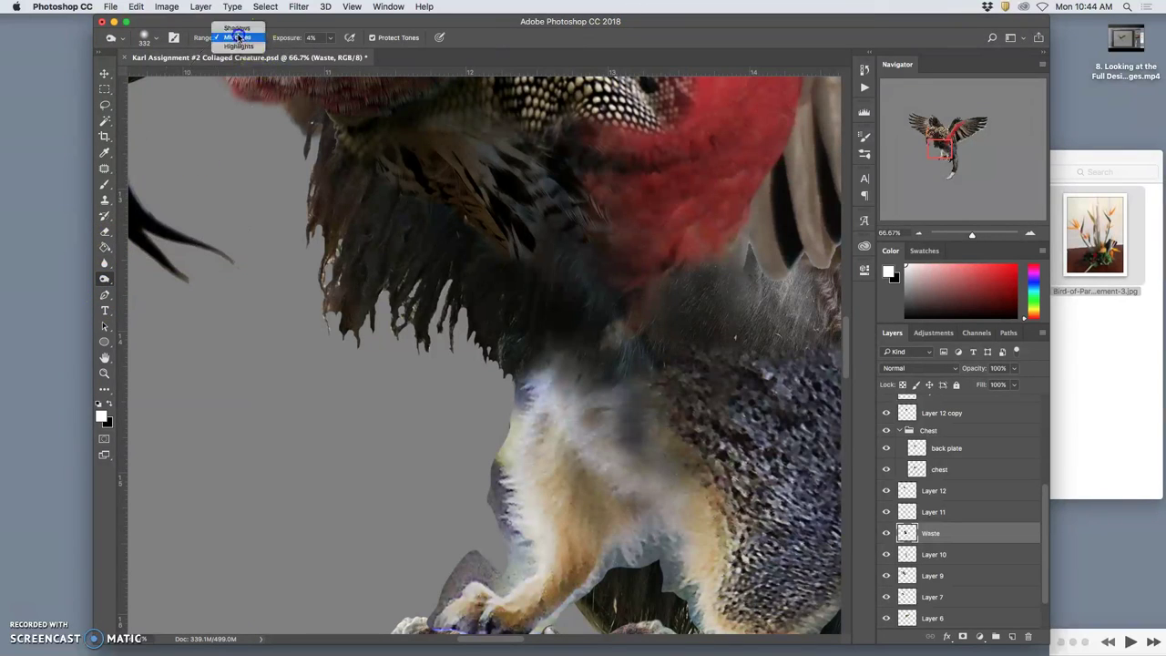
pyautogui.click(235, 50)
pyautogui.moveTo(329, 39); pyautogui.dragTo(334, 52)
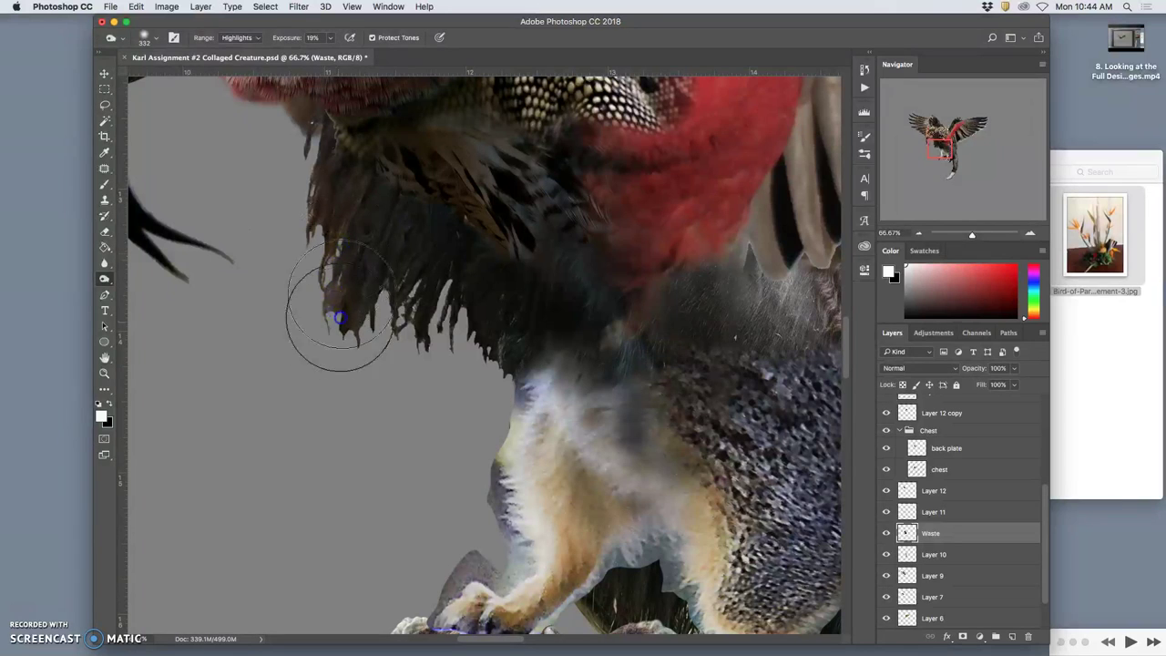